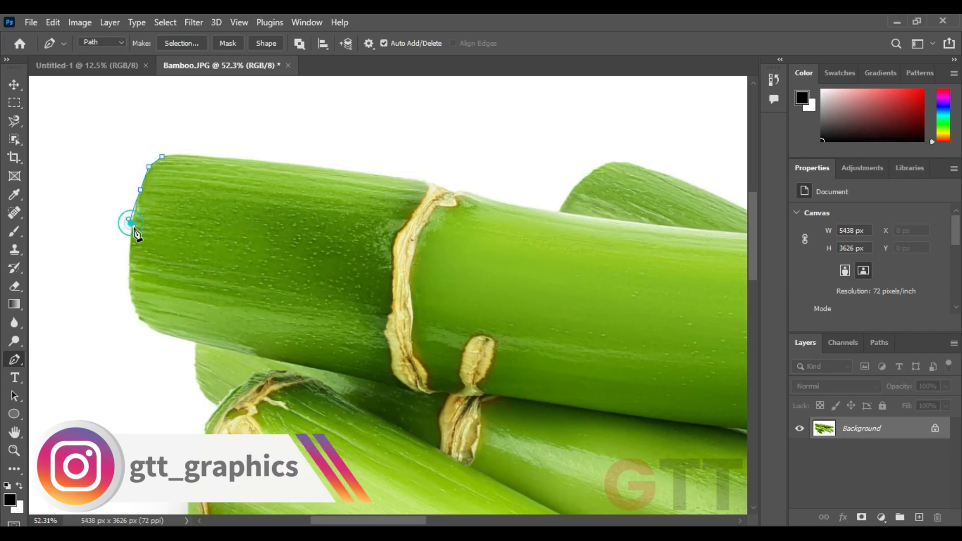
Step: Continue the Pen tool path along the lower edge of the top bamboo stem, following it around the nodes
{"action": "left_click", "coordinate": [426, 391]}
{"action": "left_click_drag", "start_coordinate": [502, 398], "coordinate": [311, 292]}
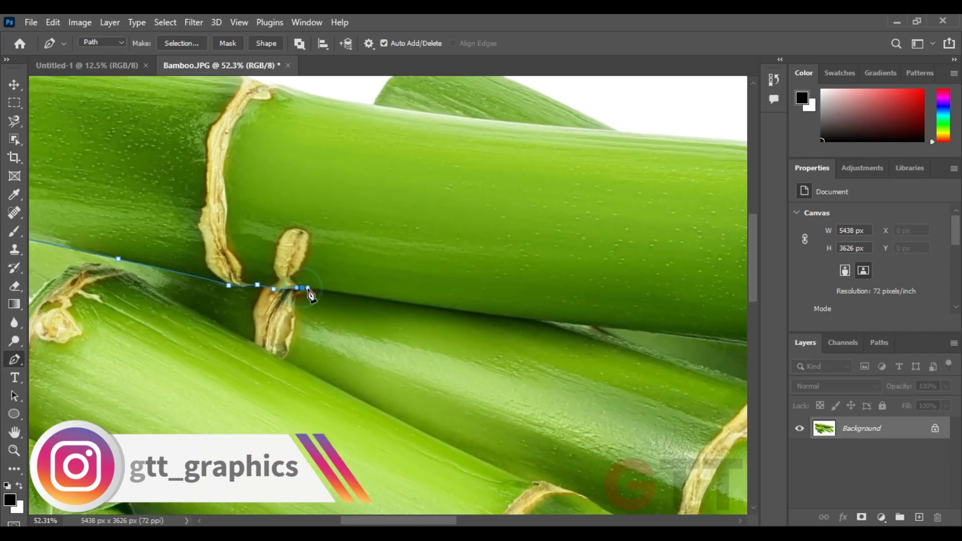
{"action": "left_click_drag", "start_coordinate": [423, 302], "coordinate": [453, 310]}
{"action": "left_click_drag", "start_coordinate": [576, 329], "coordinate": [232, 326]}
{"action": "left_click", "coordinate": [438, 340]}
{"action": "left_click_drag", "start_coordinate": [468, 333], "coordinate": [152, 289]}
{"action": "left_click_drag", "start_coordinate": [271, 304], "coordinate": [229, 289]}
{"action": "left_click_drag", "start_coordinate": [399, 322], "coordinate": [203, 291]}
{"action": "left_click", "coordinate": [240, 298]}
{"action": "left_click", "coordinate": [289, 309]}
{"action": "left_click", "coordinate": [319, 317]}
{"action": "left_click", "coordinate": [337, 326]}
{"action": "left_click", "coordinate": [354, 328]}
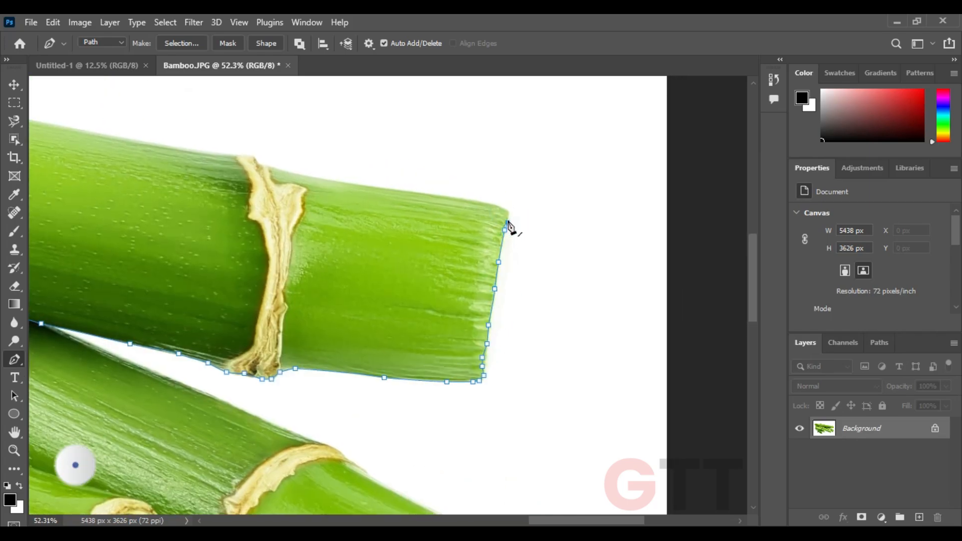
Step: Trace the pen path from the stem's right end back along its upper edge toward the starting point
{"action": "left_click_drag", "start_coordinate": [507, 216], "coordinate": [617, 283]}
{"action": "left_click_drag", "start_coordinate": [483, 255], "coordinate": [503, 289]}
{"action": "left_click", "coordinate": [391, 260]}
{"action": "left_click_drag", "start_coordinate": [391, 259], "coordinate": [509, 313]}
{"action": "left_click_drag", "start_coordinate": [387, 296], "coordinate": [363, 293]}
{"action": "left_click_drag", "start_coordinate": [207, 261], "coordinate": [176, 257]}
{"action": "left_click_drag", "start_coordinate": [278, 306], "coordinate": [364, 354]}
{"action": "left_click_drag", "start_coordinate": [294, 333], "coordinate": [667, 346]}
{"action": "left_click_drag", "start_coordinate": [358, 319], "coordinate": [570, 399]}
{"action": "left_click", "coordinate": [376, 367]}
{"action": "left_click_drag", "start_coordinate": [344, 357], "coordinate": [460, 369]}
{"action": "left_click_drag", "start_coordinate": [348, 353], "coordinate": [307, 350]}
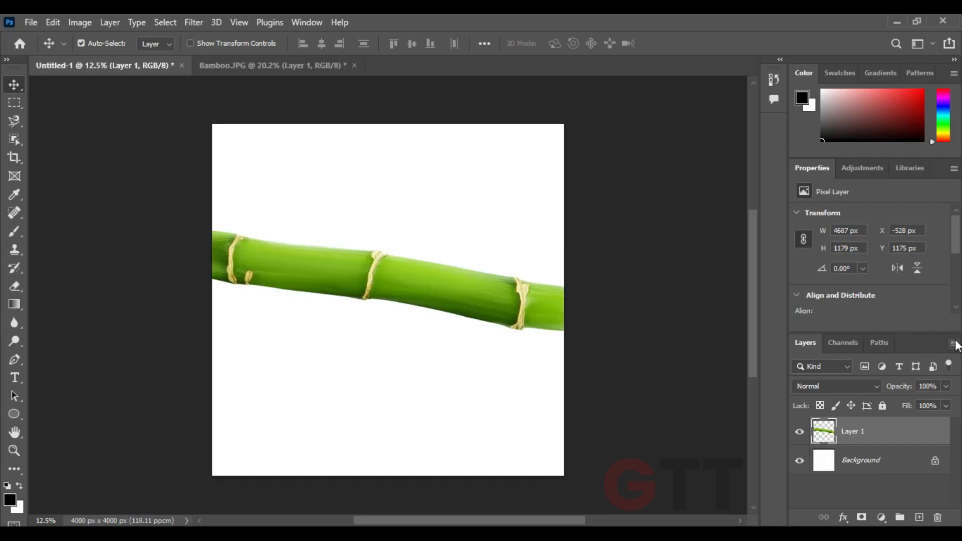
Step: Convert the bamboo layer to a Smart Object and move it straight down on the canvas
{"action": "left_click", "coordinate": [870, 320]}
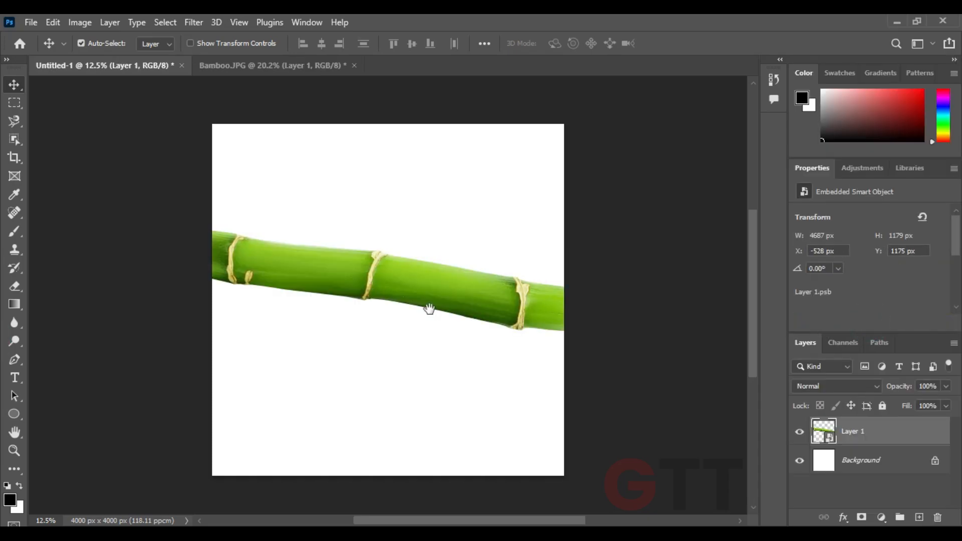
{"action": "left_click_drag", "start_coordinate": [429, 309], "coordinate": [352, 310]}
{"action": "left_click_drag", "start_coordinate": [336, 292], "coordinate": [376, 313]}
Step: Add a layer beneath the bamboo and fill it with a diagonal light-to-dark green linear gradient
{"action": "left_click", "coordinate": [919, 518], "text": "ctrl"}
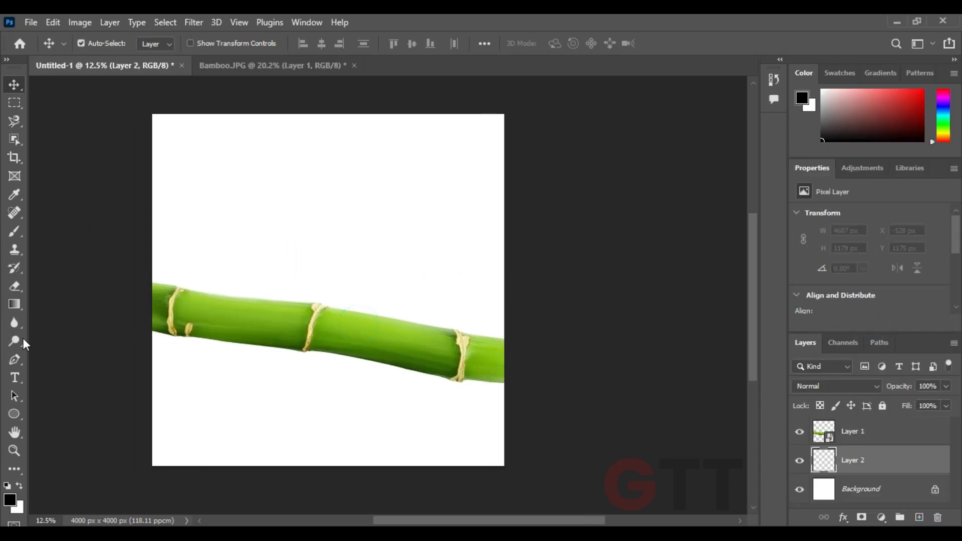
{"action": "left_click", "coordinate": [15, 304]}
{"action": "left_click_drag", "start_coordinate": [502, 133], "coordinate": [501, 133]}
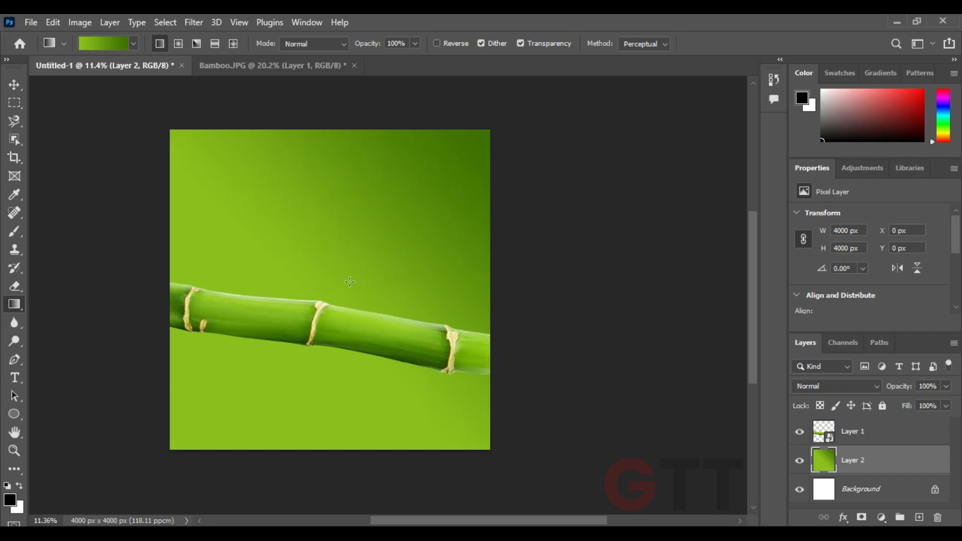
{"action": "left_click_drag", "start_coordinate": [494, 437], "coordinate": [493, 438]}
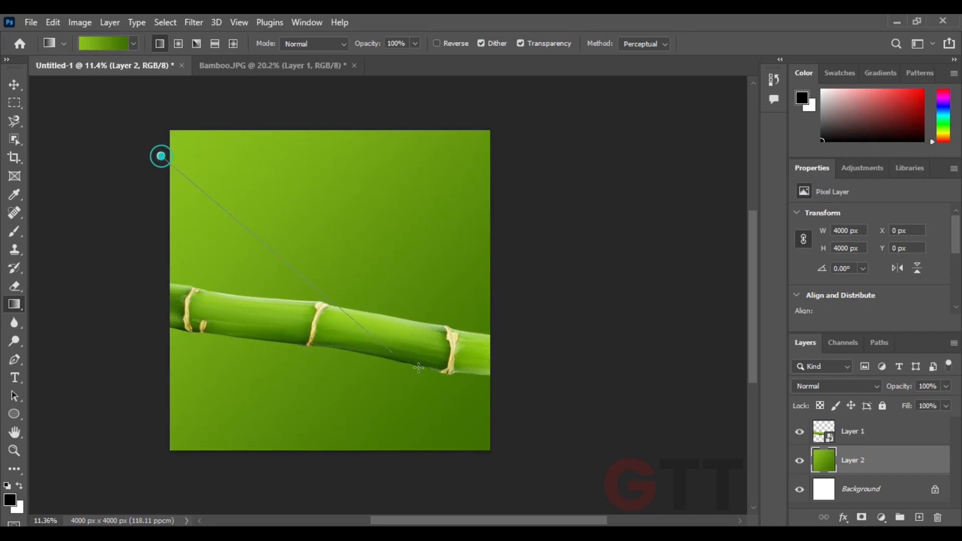
{"action": "left_click", "coordinate": [15, 83]}
{"action": "left_click", "coordinate": [79, 184]}
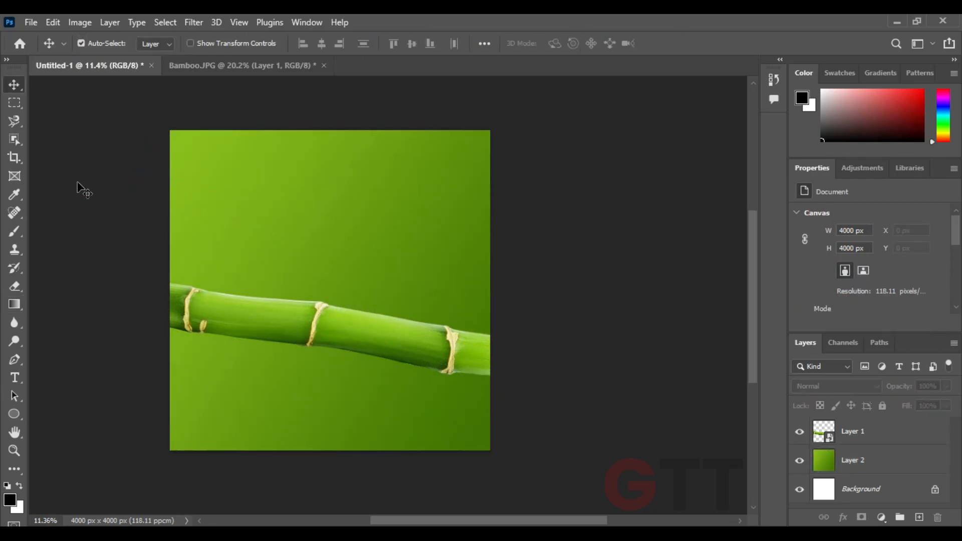
Step: Change the gradient's start colour to a paler green sampled from the image and redraw it diagonally across the background layer
{"action": "left_click", "coordinate": [234, 243]}
{"action": "left_click", "coordinate": [14, 306]}
{"action": "left_click", "coordinate": [101, 43]}
{"action": "left_click_drag", "start_coordinate": [150, 49], "coordinate": [564, 62]}
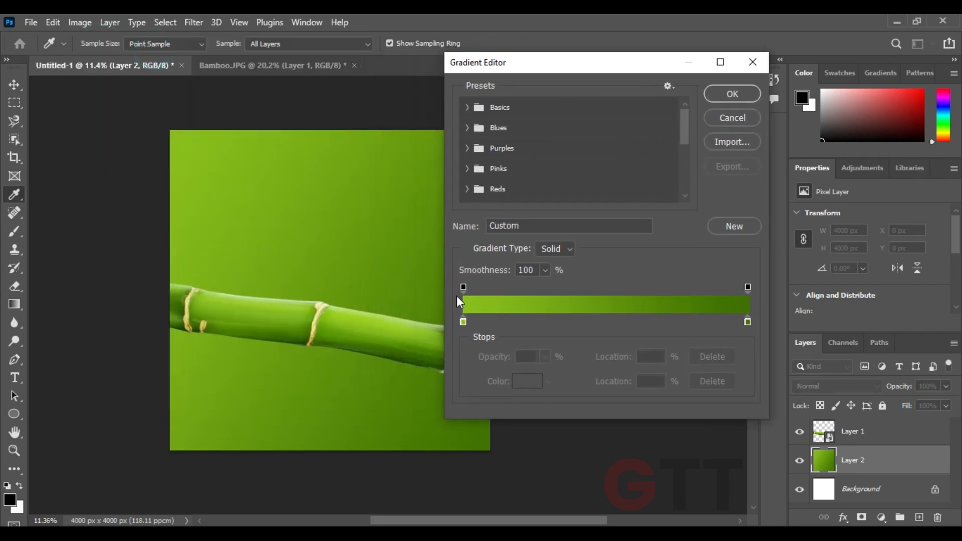
{"action": "double_click", "coordinate": [463, 321]}
{"action": "left_click", "coordinate": [238, 305]}
{"action": "left_click", "coordinate": [229, 307]}
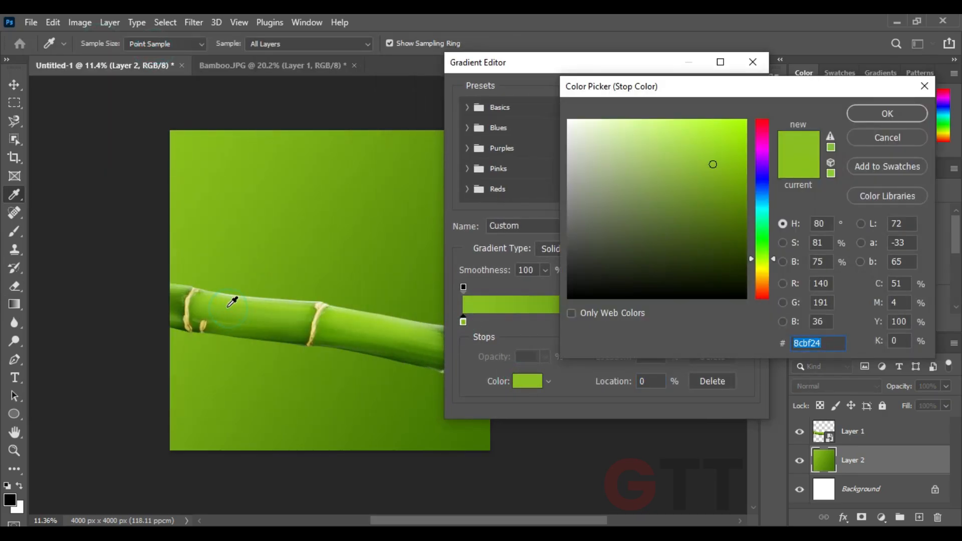
{"action": "left_click", "coordinate": [215, 294]}
{"action": "left_click", "coordinate": [343, 245]}
{"action": "left_click", "coordinate": [887, 114]}
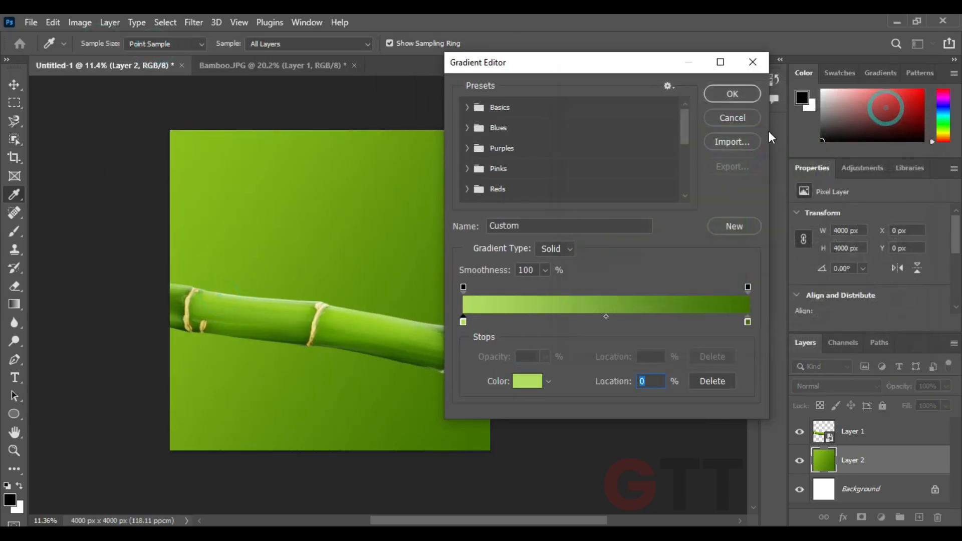
{"action": "left_click", "coordinate": [738, 95]}
{"action": "left_click_drag", "start_coordinate": [495, 440], "coordinate": [495, 440]}
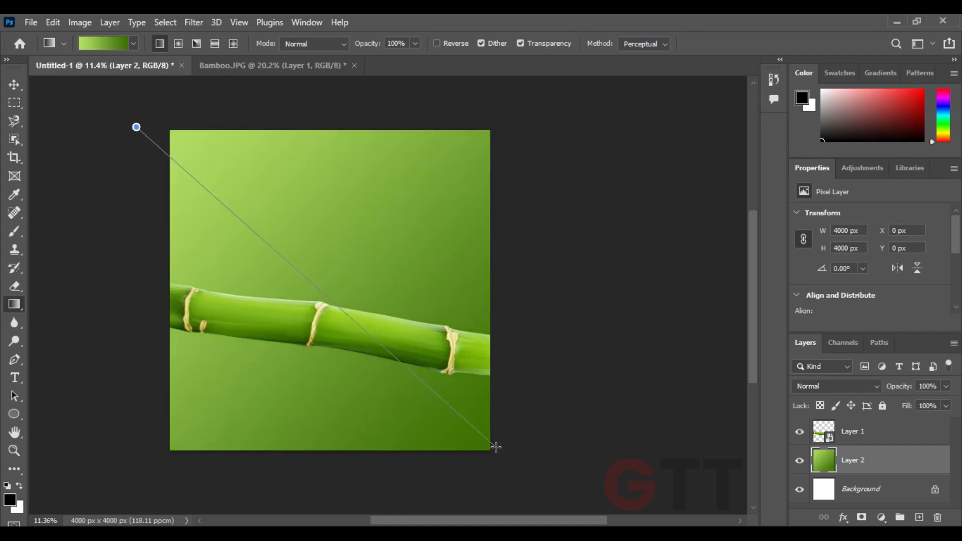
Step: Set the gradient's start colour to a more saturated green sampled near the bamboo's upper edge
{"action": "right_click", "coordinate": [214, 225]}
{"action": "left_click", "coordinate": [198, 210]}
{"action": "left_click", "coordinate": [103, 44]}
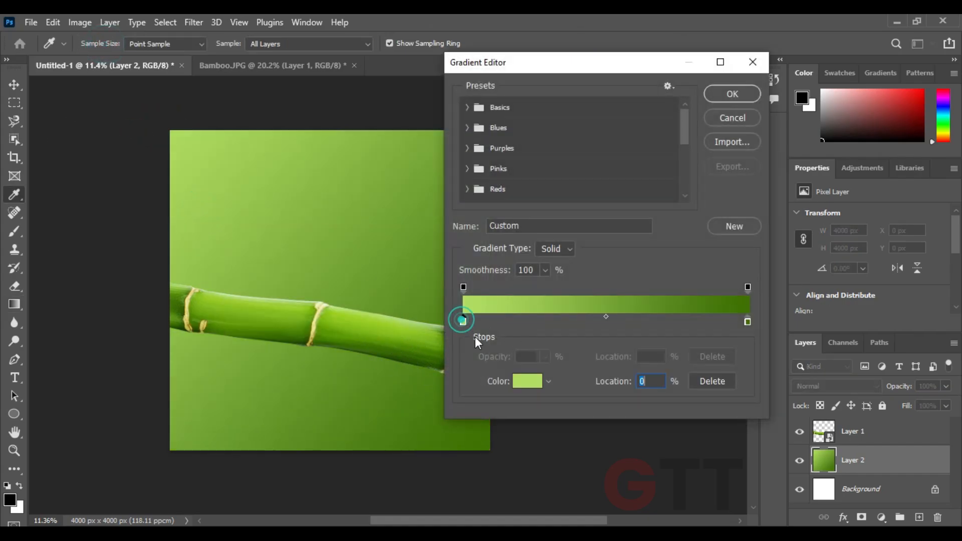
{"action": "left_click", "coordinate": [526, 381]}
{"action": "left_click", "coordinate": [215, 294]}
{"action": "left_click", "coordinate": [887, 113]}
{"action": "left_click", "coordinate": [722, 96]}
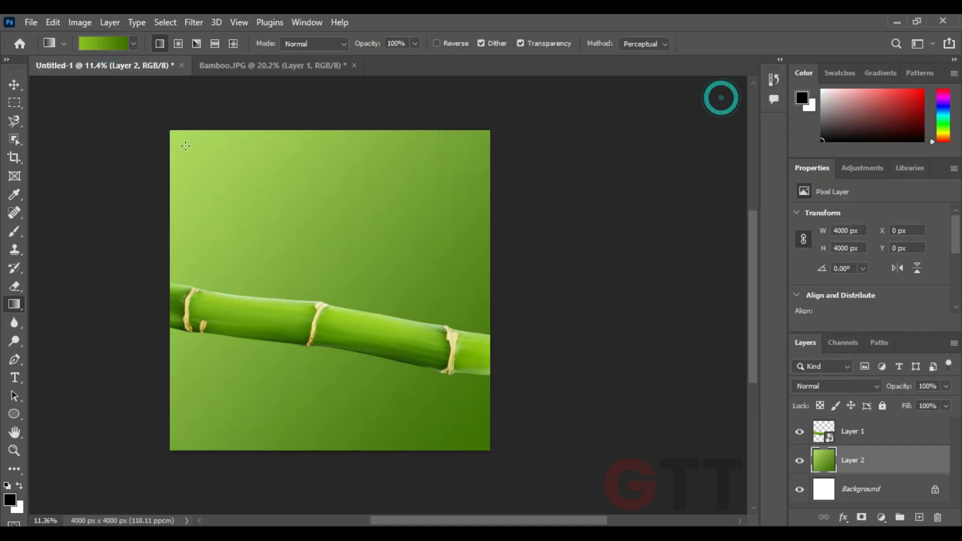
Step: Redraw the background gradient diagonally from the canvas's upper-left to its lower-right and deselect the layer
{"action": "left_click_drag", "start_coordinate": [535, 455], "coordinate": [347, 358]}
{"action": "left_click_drag", "start_coordinate": [174, 155], "coordinate": [226, 197]}
{"action": "left_click_drag", "start_coordinate": [210, 178], "coordinate": [584, 492]}
{"action": "left_click_drag", "start_coordinate": [136, 115], "coordinate": [465, 413]}
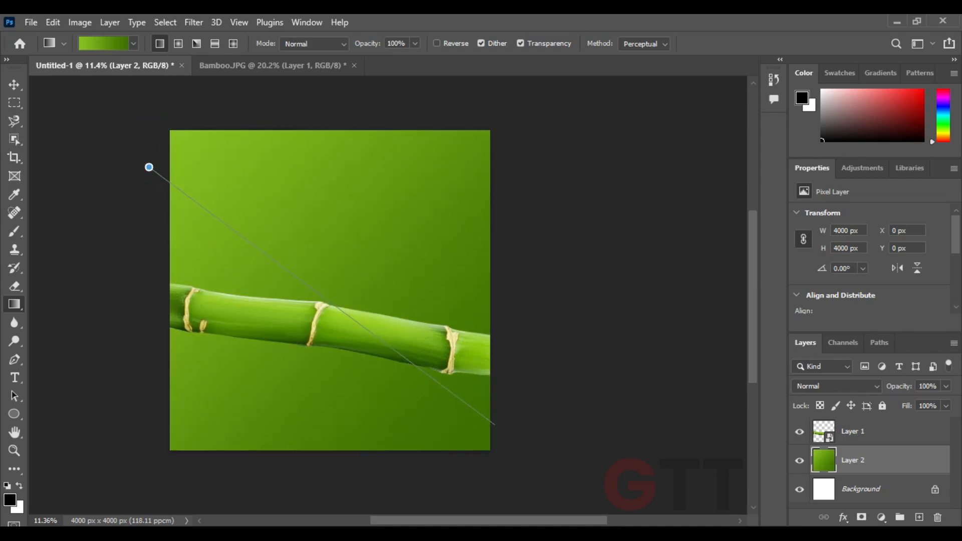
{"action": "left_click_drag", "start_coordinate": [149, 167], "coordinate": [495, 425]}
{"action": "key", "text": "v"}
{"action": "left_click", "coordinate": [70, 151]}
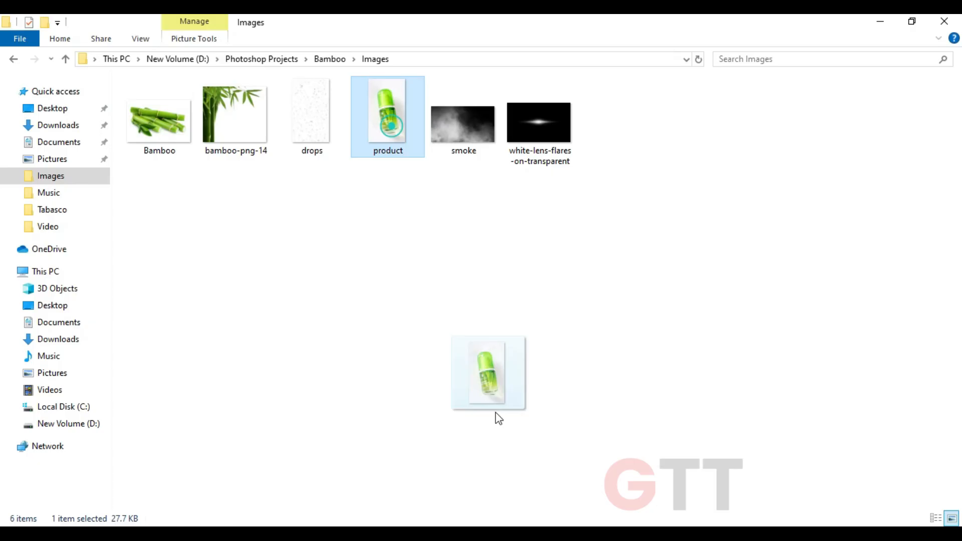
Step: Open the product image from the Images folder as a separate Photoshop document and activate the Pen tool
{"action": "left_click_drag", "start_coordinate": [490, 399], "coordinate": [632, 31]}
{"action": "left_click", "coordinate": [14, 121]}
{"action": "left_click", "coordinate": [14, 359]}
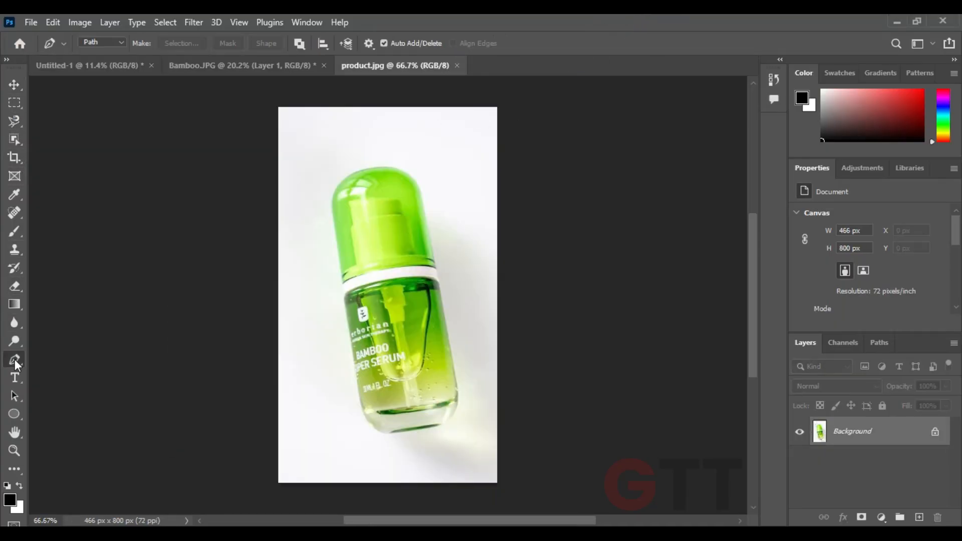
Step: Trace a pen path down the bottle's left side, around its base and up the right side to the collar
{"action": "left_click", "coordinate": [343, 262]}
{"action": "scroll", "coordinate": [343, 263], "scroll_direction": "up", "scroll_amount": 5}
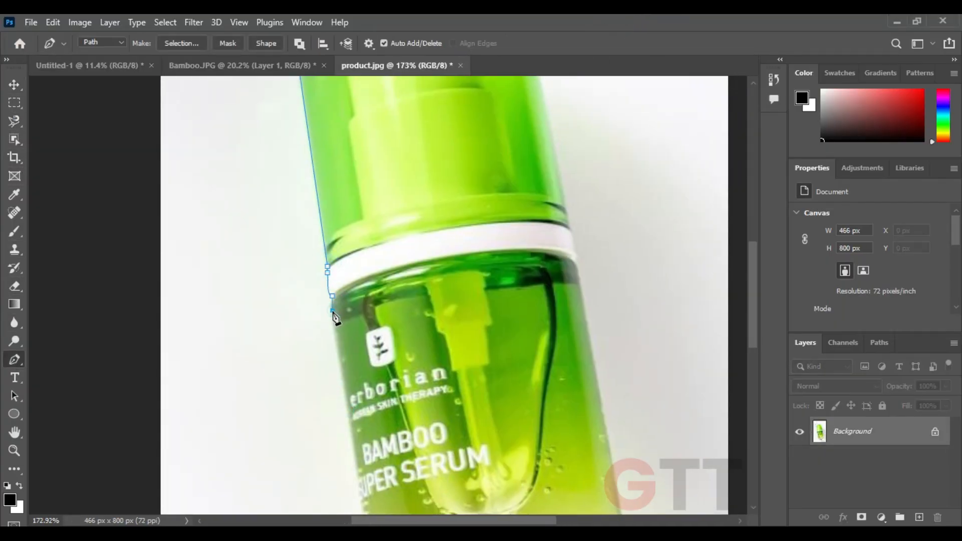
{"action": "left_click_drag", "start_coordinate": [332, 311], "coordinate": [331, 82]}
{"action": "left_click", "coordinate": [464, 416]}
{"action": "left_click_drag", "start_coordinate": [504, 419], "coordinate": [381, 465]}
{"action": "left_click", "coordinate": [506, 361]}
{"action": "left_click_drag", "start_coordinate": [511, 335], "coordinate": [504, 416]}
{"action": "left_click", "coordinate": [486, 413]}
{"action": "left_click_drag", "start_coordinate": [445, 181], "coordinate": [453, 376]}
{"action": "left_click", "coordinate": [452, 376]}
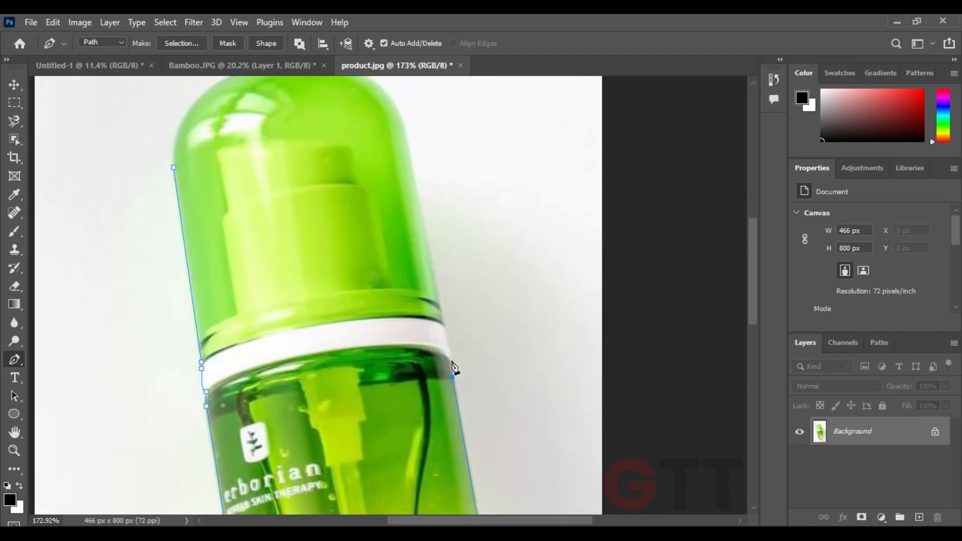
Step: Continue the path up the right side and around the domed cap, closing it on the left side
{"action": "left_click", "coordinate": [443, 324]}
{"action": "left_click_drag", "start_coordinate": [408, 134], "coordinate": [401, 260]}
{"action": "left_click", "coordinate": [398, 251]}
{"action": "left_click_drag", "start_coordinate": [299, 188], "coordinate": [358, 259]}
{"action": "left_click_drag", "start_coordinate": [359, 260], "coordinate": [341, 262]}
{"action": "left_click_drag", "start_coordinate": [210, 351], "coordinate": [260, 326]}
{"action": "left_click_drag", "start_coordinate": [278, 340], "coordinate": [275, 444]}
{"action": "left_click", "coordinate": [289, 422]}
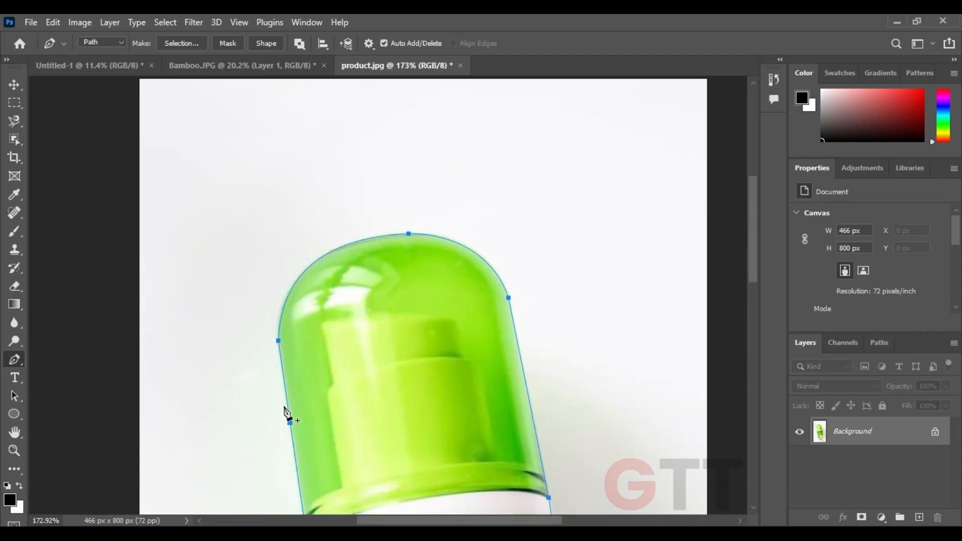
Step: Turn the bottle path into a selection and copy the bottle onto its own layer
{"action": "scroll", "coordinate": [287, 413], "scroll_direction": "down", "scroll_amount": 4}
{"action": "key", "text": "ctrl+Return"}
{"action": "key", "text": "ctrl+j"}
{"action": "key", "text": "v"}
{"action": "left_click", "coordinate": [91, 158]}
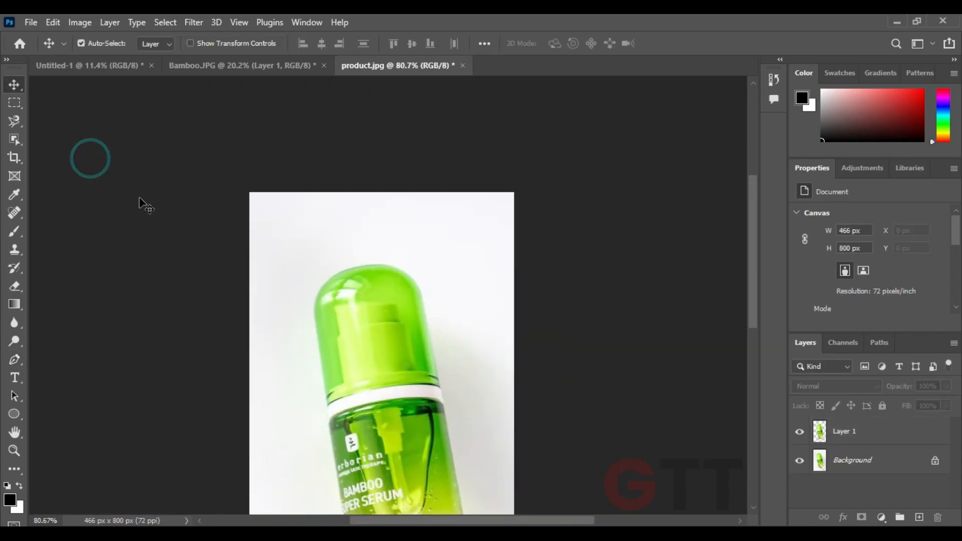
Step: Bring the cut-out bottle into the Untitled-1 document and convert it to a Smart Object
{"action": "left_click_drag", "start_coordinate": [371, 343], "coordinate": [396, 294]}
{"action": "left_click", "coordinate": [954, 343]}
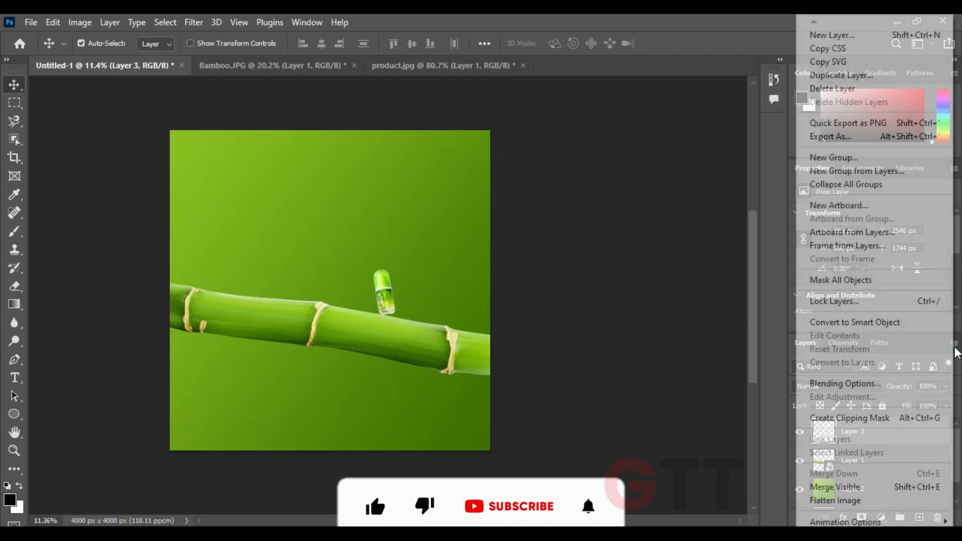
{"action": "left_click", "coordinate": [874, 322]}
Step: Enlarge the bamboo stem, rotate it to -14.64° and position it across the lower part of the canvas
{"action": "left_click", "coordinate": [348, 345]}
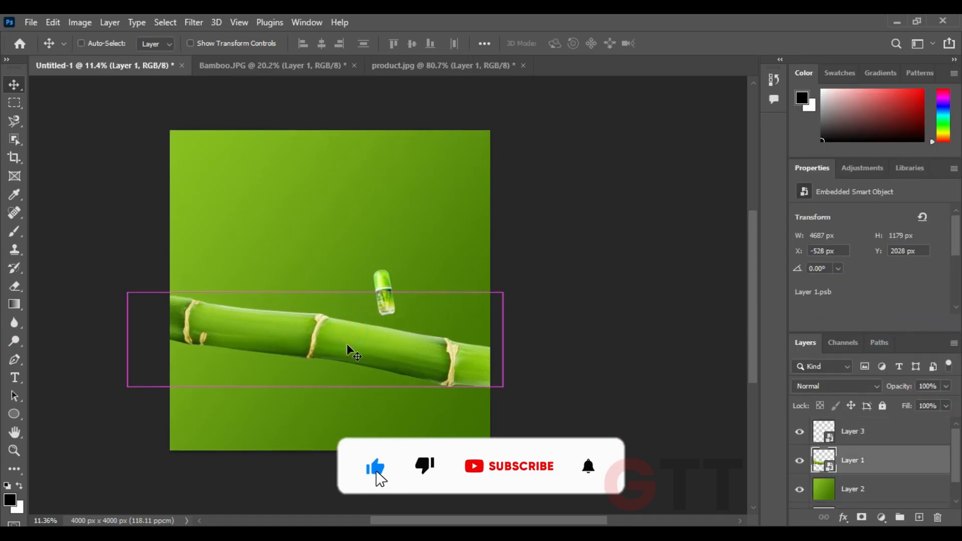
{"action": "key", "text": "ctrl+t"}
{"action": "left_click_drag", "start_coordinate": [521, 344], "coordinate": [578, 289]}
{"action": "left_click_drag", "start_coordinate": [432, 343], "coordinate": [334, 375]}
{"action": "key", "text": "Return"}
{"action": "left_click", "coordinate": [550, 293]}
Step: Enlarge the bottle, tilt it to the left and place it with its base over the bamboo stem
{"action": "left_click", "coordinate": [385, 293]}
{"action": "key", "text": "ctrl+t"}
{"action": "left_click_drag", "start_coordinate": [396, 293], "coordinate": [420, 292]}
{"action": "right_click", "coordinate": [421, 292]}
{"action": "left_click", "coordinate": [407, 290]}
{"action": "left_click_drag", "start_coordinate": [421, 218], "coordinate": [424, 210]}
{"action": "mouse_move", "coordinate": [393, 274]}
{"action": "left_mouse_down"}
{"action": "mouse_move", "coordinate": [359, 266]}
{"action": "mouse_move", "coordinate": [405, 272]}
{"action": "left_mouse_up"}
{"action": "left_click_drag", "start_coordinate": [396, 334], "coordinate": [386, 329]}
{"action": "key", "text": "Return"}
Step: Enlarge the bamboo stem further and reposition it so a plain section lies beneath the bottle
{"action": "left_click", "coordinate": [434, 366]}
{"action": "scroll", "coordinate": [432, 361], "scroll_direction": "down", "scroll_amount": 1}
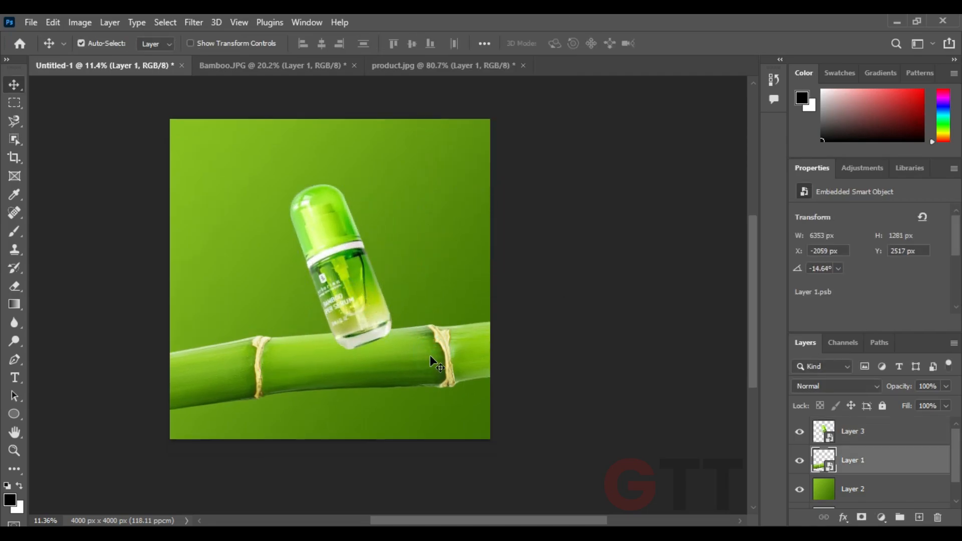
{"action": "scroll", "coordinate": [387, 326], "scroll_direction": "up", "scroll_amount": 2}
{"action": "mouse_move", "coordinate": [360, 361]}
{"action": "left_mouse_down"}
{"action": "mouse_move", "coordinate": [357, 338]}
{"action": "mouse_move", "coordinate": [365, 373]}
{"action": "left_mouse_up"}
{"action": "key", "text": "ctrl+t"}
{"action": "left_click_drag", "start_coordinate": [502, 342], "coordinate": [596, 319]}
{"action": "left_click_drag", "start_coordinate": [315, 405], "coordinate": [342, 390]}
{"action": "left_click_drag", "start_coordinate": [620, 309], "coordinate": [585, 313]}
{"action": "left_click_drag", "start_coordinate": [398, 376], "coordinate": [430, 377]}
{"action": "left_click_drag", "start_coordinate": [612, 310], "coordinate": [557, 325]}
{"action": "left_click_drag", "start_coordinate": [395, 382], "coordinate": [404, 356]}
{"action": "key", "text": "Return"}
Step: Scale the bottle to 438.85%, tilt it to -22.04° and reposition it above the bamboo
{"action": "left_click", "coordinate": [340, 300]}
{"action": "key", "text": "ctrl+t"}
{"action": "scroll", "coordinate": [373, 333], "scroll_direction": "up", "scroll_amount": 2}
{"action": "left_click_drag", "start_coordinate": [311, 159], "coordinate": [305, 105]}
{"action": "left_click_drag", "start_coordinate": [355, 246], "coordinate": [347, 267]}
{"action": "left_click_drag", "start_coordinate": [406, 382], "coordinate": [422, 351]}
{"action": "left_click_drag", "start_coordinate": [353, 311], "coordinate": [342, 295]}
{"action": "key", "text": "Return"}
{"action": "scroll", "coordinate": [337, 301], "scroll_direction": "down", "scroll_amount": 2}
{"action": "left_click", "coordinate": [411, 330]}
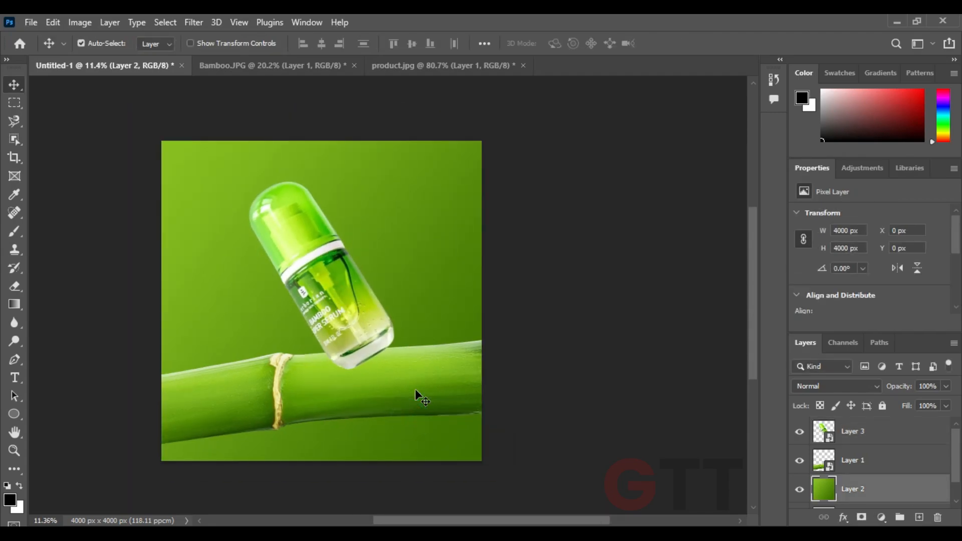
Step: Scale the bamboo down and shift it so the bottle stands between two of its nodes
{"action": "left_click", "coordinate": [414, 389]}
{"action": "key", "text": "ctrl+t"}
{"action": "left_click_drag", "start_coordinate": [576, 319], "coordinate": [541, 329]}
{"action": "left_click_drag", "start_coordinate": [452, 386], "coordinate": [480, 388]}
{"action": "left_click_drag", "start_coordinate": [567, 328], "coordinate": [613, 317]}
{"action": "left_click_drag", "start_coordinate": [461, 392], "coordinate": [431, 389]}
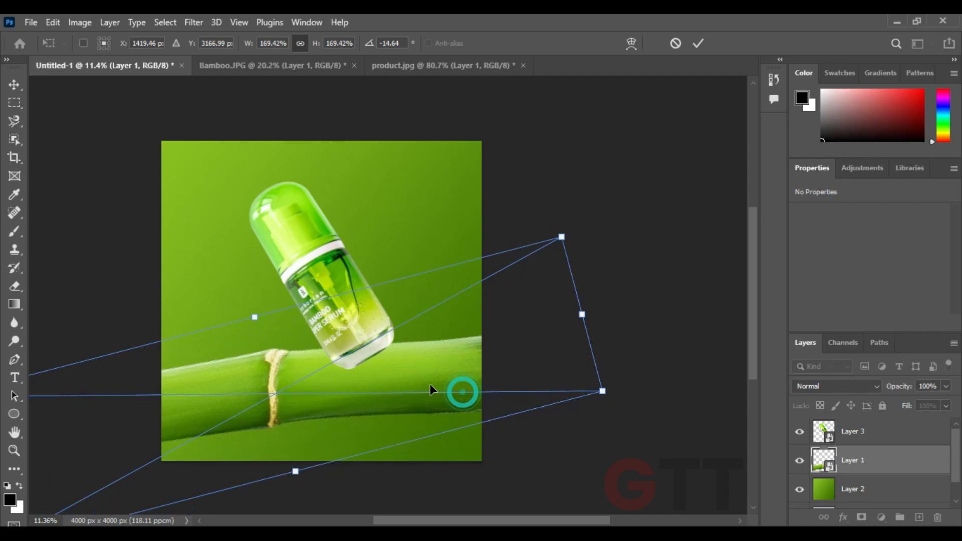
{"action": "left_click_drag", "start_coordinate": [581, 312], "coordinate": [558, 320]}
{"action": "left_click_drag", "start_coordinate": [479, 351], "coordinate": [473, 351]}
{"action": "left_click_drag", "start_coordinate": [553, 321], "coordinate": [567, 316]}
{"action": "left_click_drag", "start_coordinate": [481, 371], "coordinate": [429, 370]}
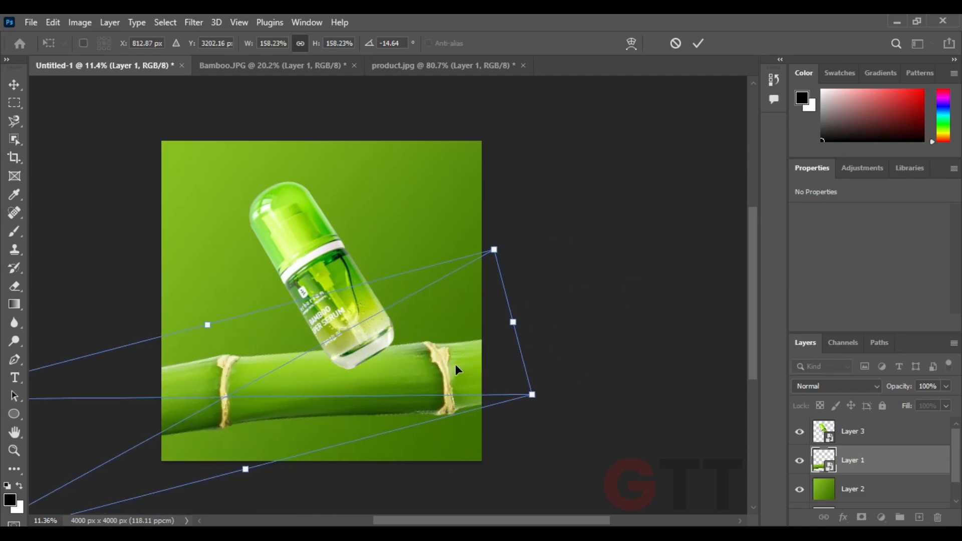
{"action": "left_click_drag", "start_coordinate": [514, 318], "coordinate": [531, 312]}
{"action": "left_click_drag", "start_coordinate": [467, 352], "coordinate": [434, 370]}
{"action": "key", "text": "Return"}
Step: Rotate the bamboo to -10.20° so it lies level, scale it to 157.35% and adjust its position
{"action": "key", "text": "ctrl+t"}
{"action": "left_click_drag", "start_coordinate": [554, 335], "coordinate": [543, 309]}
{"action": "left_click_drag", "start_coordinate": [429, 379], "coordinate": [426, 386]}
{"action": "left_click_drag", "start_coordinate": [529, 335], "coordinate": [509, 339]}
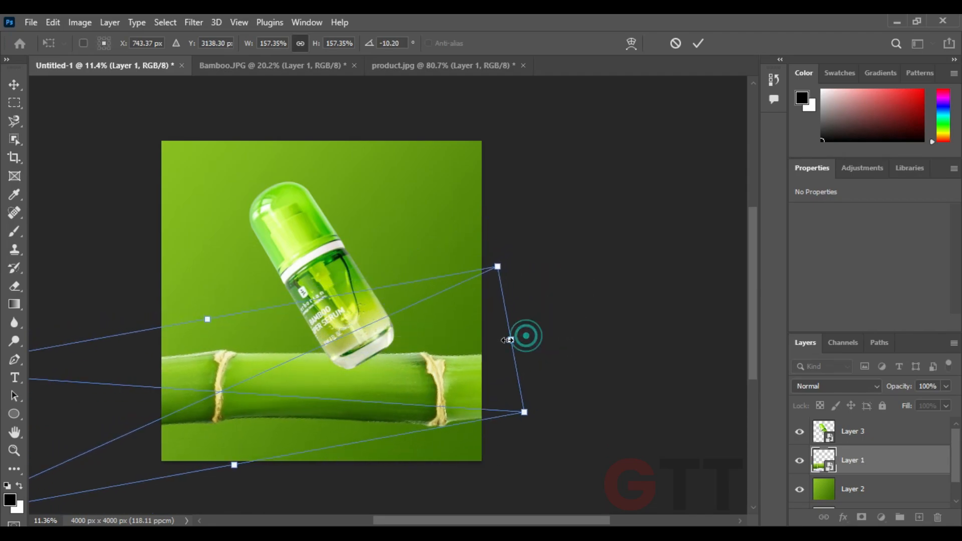
{"action": "left_click_drag", "start_coordinate": [468, 376], "coordinate": [477, 374]}
{"action": "key", "text": "Return"}
Step: Rotate the bottle slightly upright and position it so its base sits just above the bamboo's upper edge
{"action": "left_click", "coordinate": [362, 307]}
{"action": "key", "text": "ctrl+t"}
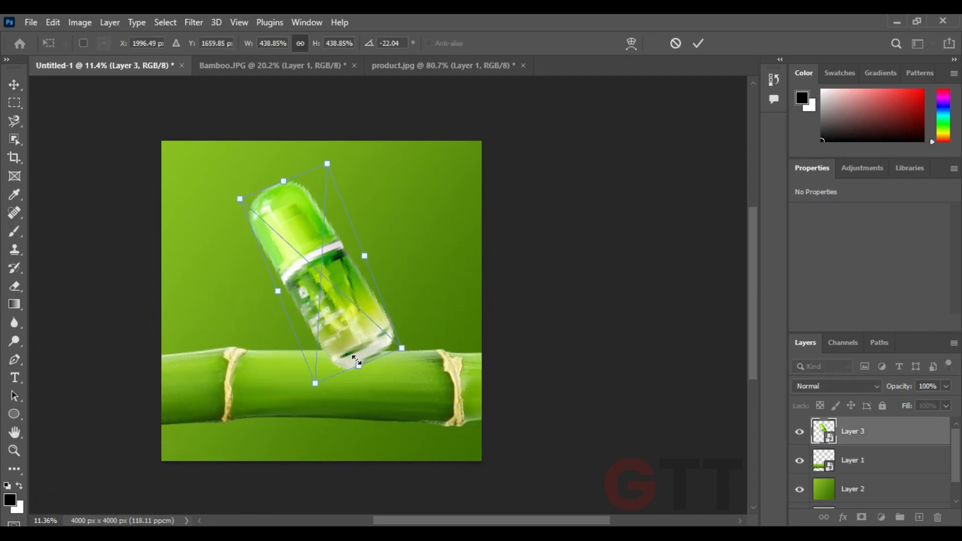
{"action": "left_click_drag", "start_coordinate": [355, 359], "coordinate": [340, 326]}
{"action": "left_click", "coordinate": [558, 326]}
{"action": "left_click", "coordinate": [558, 326]}
Step: Add a Curves adjustment clipped to the bamboo layer and lower its highlight point to darken the stem
{"action": "left_click", "coordinate": [351, 371]}
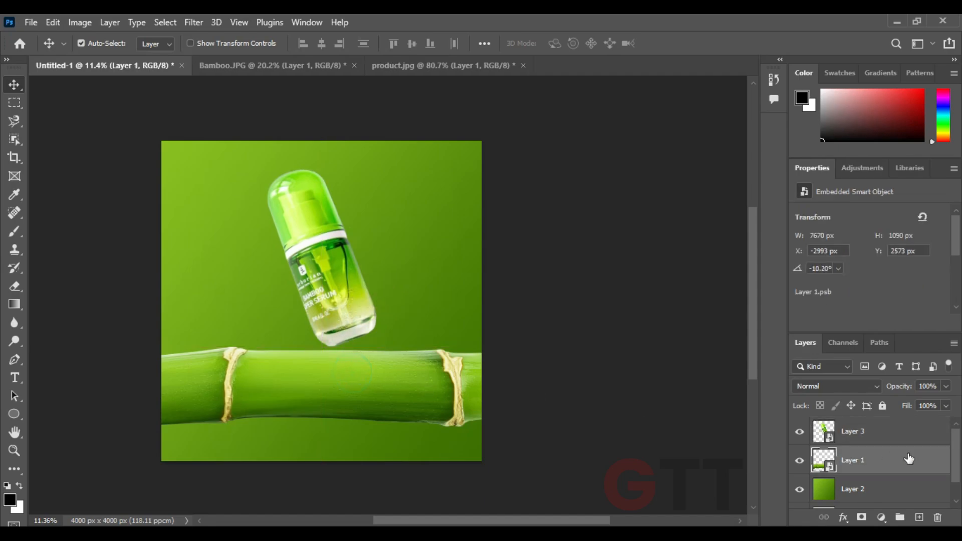
{"action": "left_click", "coordinate": [881, 516]}
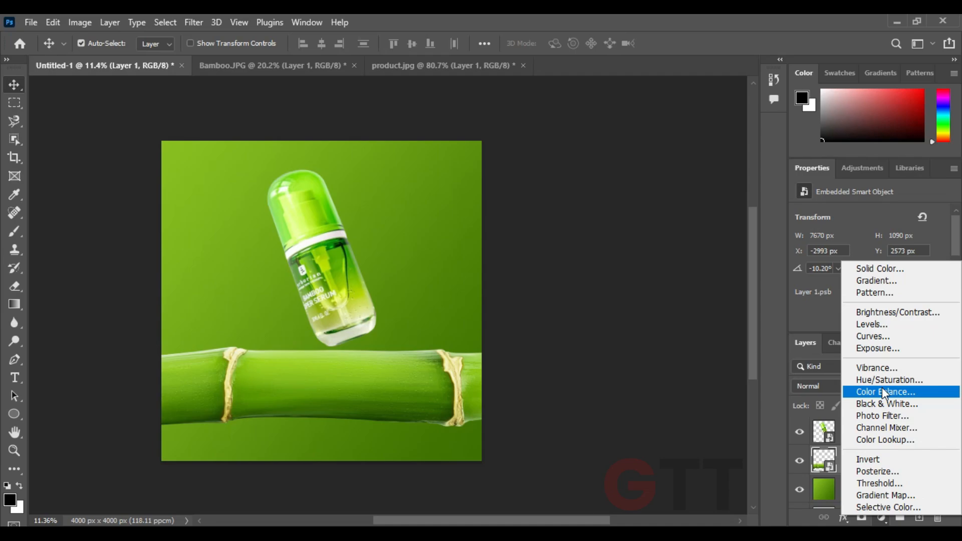
{"action": "left_click", "coordinate": [872, 336]}
{"action": "left_click", "coordinate": [826, 471], "text": "alt"}
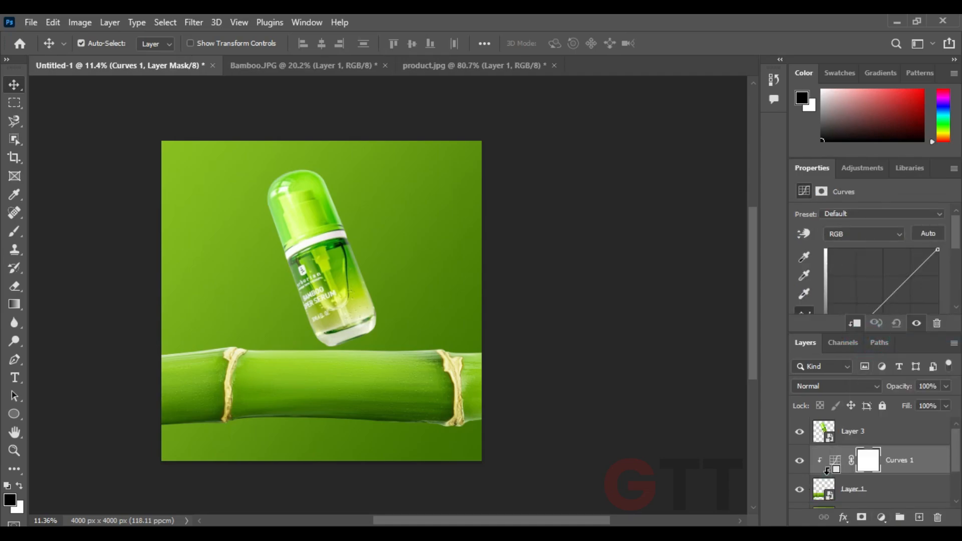
{"action": "scroll", "coordinate": [924, 254], "scroll_direction": "down", "scroll_amount": 1}
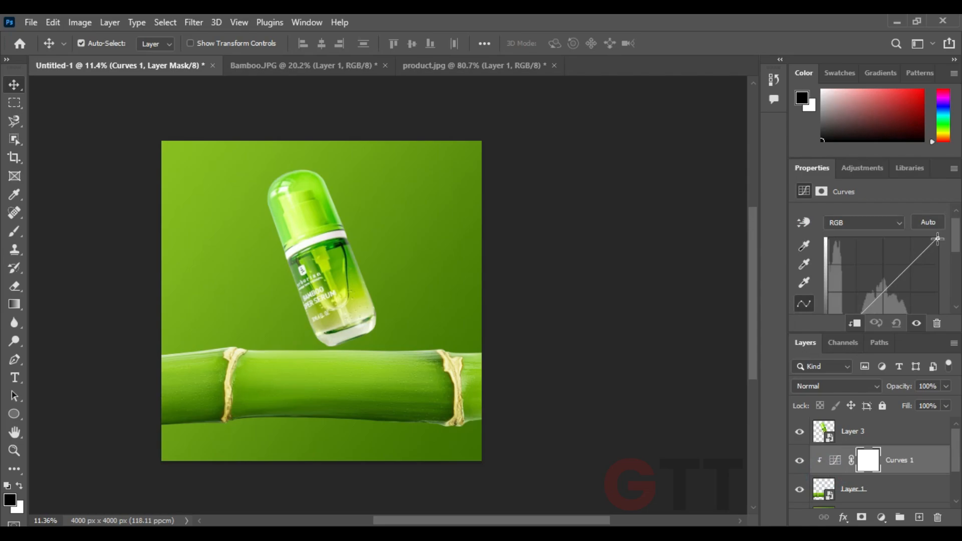
{"action": "left_click_drag", "start_coordinate": [938, 238], "coordinate": [929, 279]}
Step: Mask the Curves darkening along the bamboo's upper edge with straight soft black brush strokes, finishing at 1200 px and 9% opacity
{"action": "left_click", "coordinate": [14, 231]}
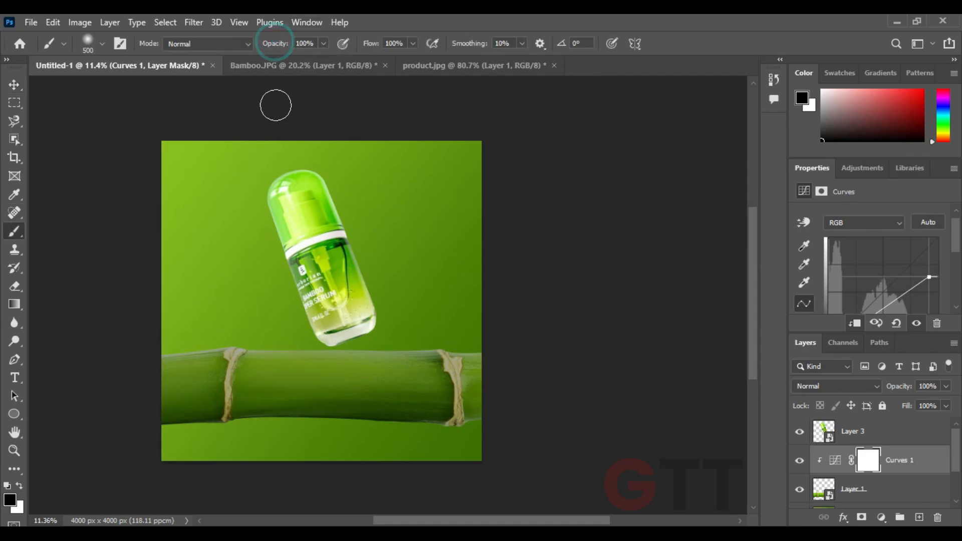
{"action": "left_click_drag", "start_coordinate": [458, 332], "coordinate": [481, 341]}
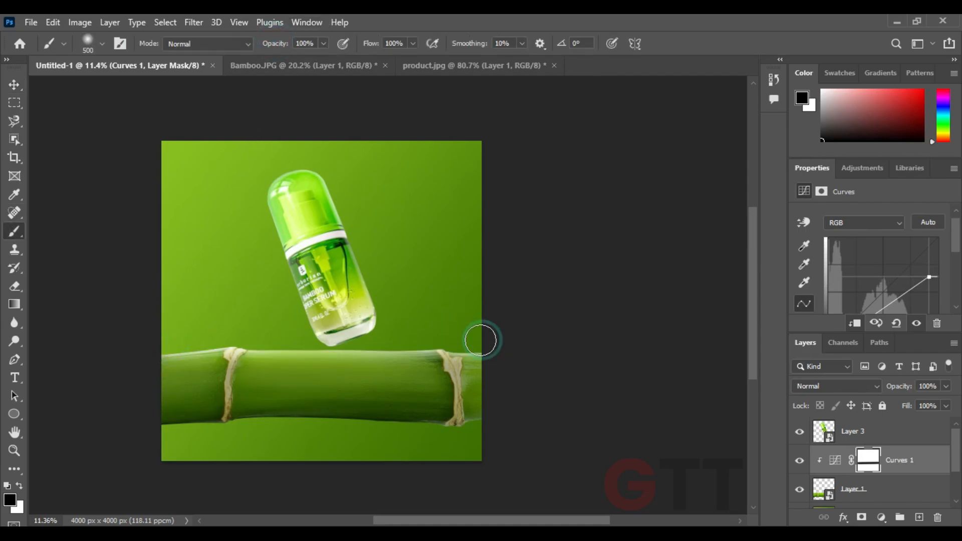
{"action": "left_click", "coordinate": [158, 345], "text": "shift"}
{"action": "left_click", "coordinate": [475, 343], "text": "shift"}
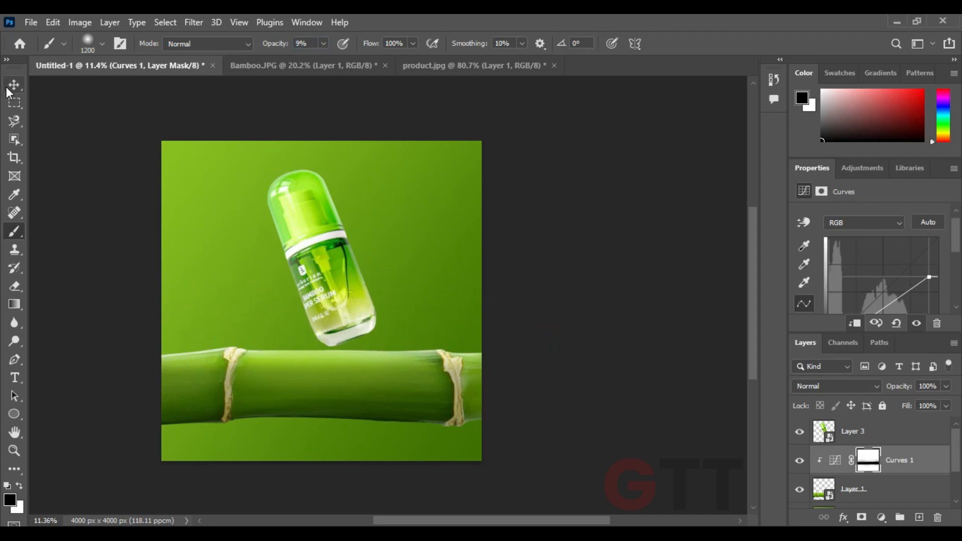
Step: Rotate the bamboo and its Curves layer together to -13.43°, scale them to about 101.92% and position the stem under the bottle's base
{"action": "left_click", "coordinate": [7, 88]}
{"action": "left_click", "coordinate": [60, 135]}
{"action": "left_click", "coordinate": [899, 489]}
{"action": "left_click", "coordinate": [910, 464], "text": "shift"}
{"action": "key", "text": "ctrl+t"}
{"action": "left_click_drag", "start_coordinate": [552, 355], "coordinate": [548, 303]}
{"action": "mouse_move", "coordinate": [437, 337]}
{"action": "left_mouse_down"}
{"action": "mouse_move", "coordinate": [443, 341]}
{"action": "mouse_move", "coordinate": [429, 342]}
{"action": "left_mouse_up"}
{"action": "left_click_drag", "start_coordinate": [528, 301], "coordinate": [533, 300]}
{"action": "left_click_drag", "start_coordinate": [455, 326], "coordinate": [456, 332]}
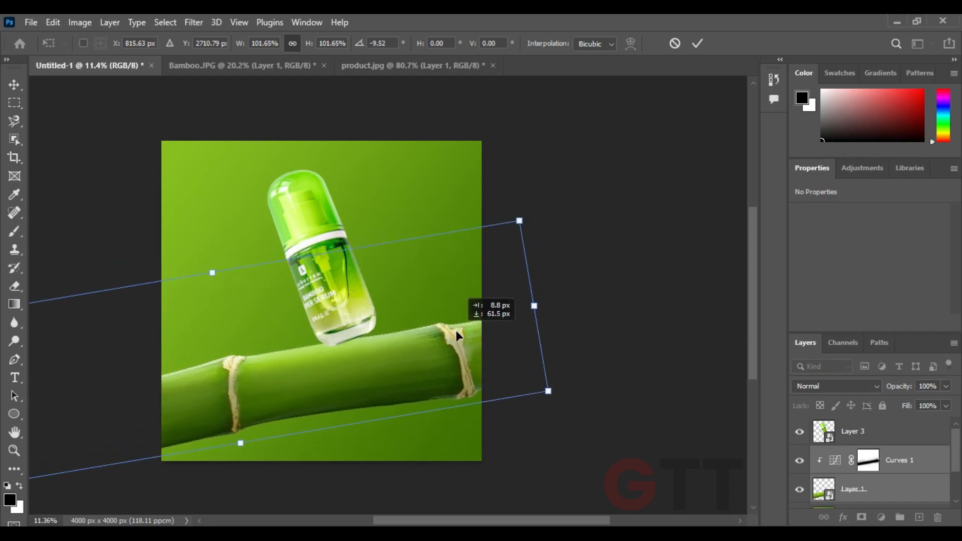
{"action": "left_click_drag", "start_coordinate": [558, 297], "coordinate": [558, 289]}
{"action": "left_click_drag", "start_coordinate": [447, 324], "coordinate": [450, 328]}
{"action": "left_click_drag", "start_coordinate": [545, 289], "coordinate": [520, 292]}
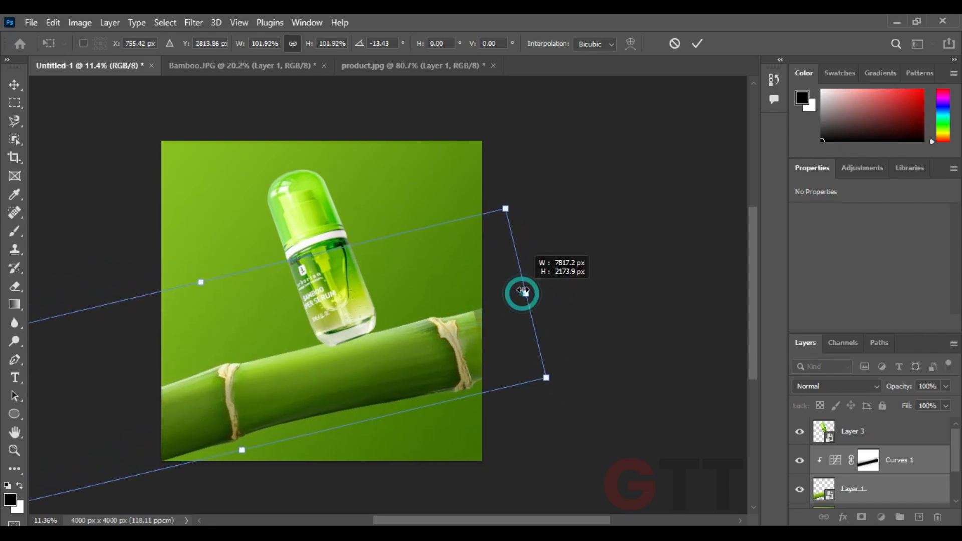
{"action": "key", "text": "Return"}
Step: Paint more black on the Curves mask along the bamboo's upper side and nudge the bamboo with its Curves layer slightly downward
{"action": "left_click", "coordinate": [866, 460]}
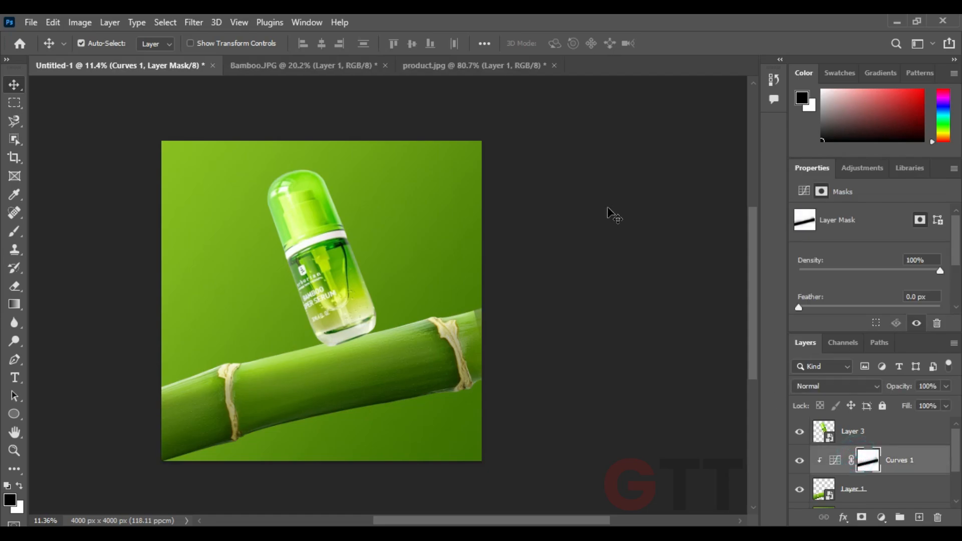
{"action": "key", "text": "b"}
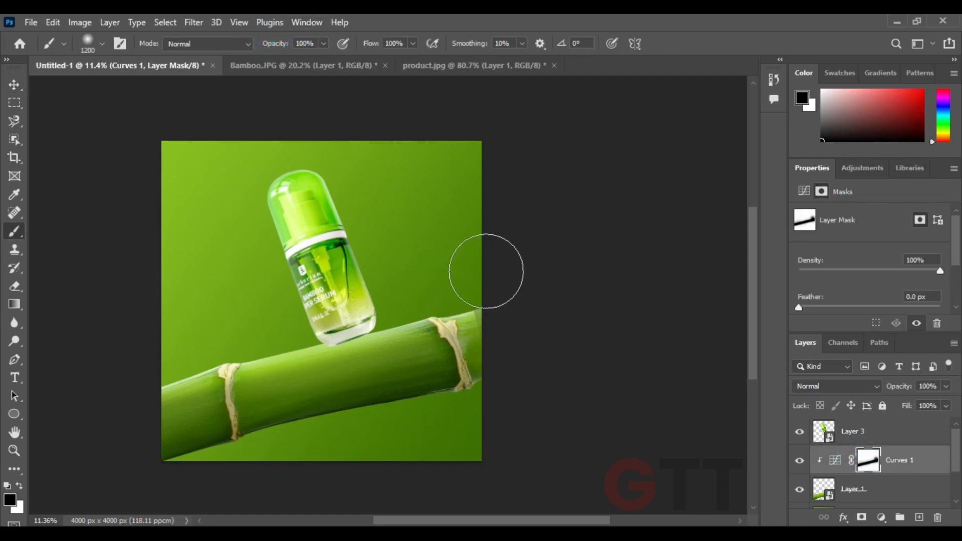
{"action": "left_click", "coordinate": [15, 88]}
{"action": "left_click", "coordinate": [828, 501]}
{"action": "left_click", "coordinate": [902, 460], "text": "shift"}
{"action": "left_click_drag", "start_coordinate": [393, 365], "coordinate": [396, 371]}
{"action": "left_click", "coordinate": [518, 303]}
Step: Rotate the bottle to -4.64° so its base sits parallel to the bamboo's sloping upper edge
{"action": "scroll", "coordinate": [357, 267], "scroll_direction": "up", "scroll_amount": 4}
{"action": "left_click", "coordinate": [343, 294]}
{"action": "key", "text": "ctrl+t"}
{"action": "left_click_drag", "start_coordinate": [401, 235], "coordinate": [431, 260]}
{"action": "key", "text": "Return"}
Step: Add a new layer beneath the bottle layer and flatten the brush tip into a thin ellipse angled 14°
{"action": "left_click", "coordinate": [301, 308]}
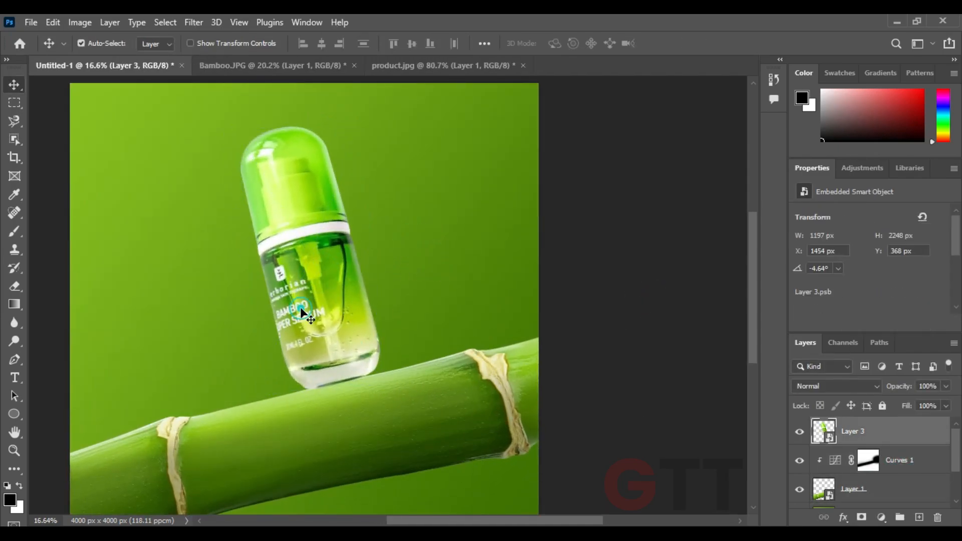
{"action": "left_click", "coordinate": [919, 517], "text": "ctrl"}
{"action": "left_click", "coordinate": [14, 231]}
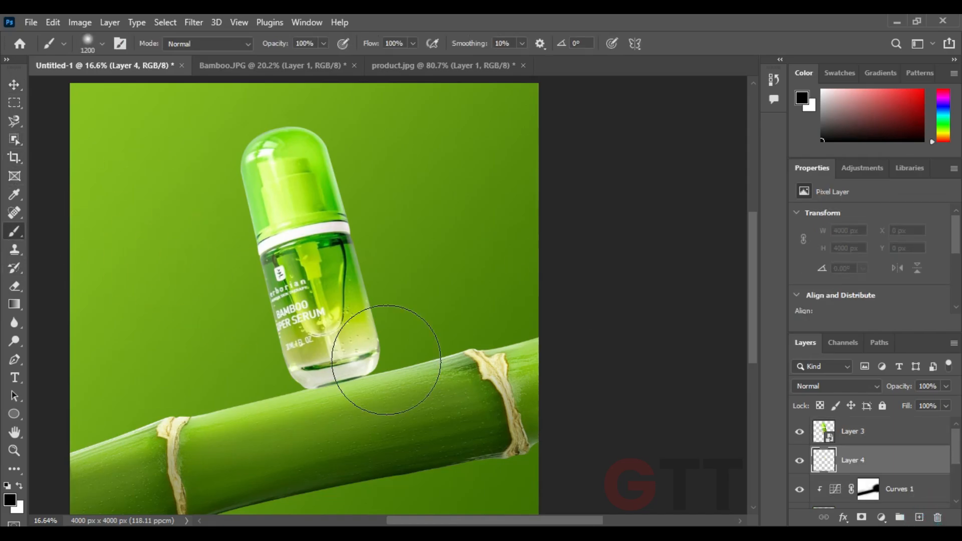
{"action": "right_click", "coordinate": [387, 360]}
{"action": "left_click_drag", "start_coordinate": [425, 296], "coordinate": [419, 306]}
{"action": "left_click", "coordinate": [666, 217]}
{"action": "scroll", "coordinate": [355, 376], "scroll_direction": "up", "scroll_amount": 10}
{"action": "scroll", "coordinate": [354, 378], "scroll_direction": "down", "scroll_amount": 4}
{"action": "right_click", "coordinate": [359, 371]}
Step: Paint a black contact shadow under the bottle's base with the flattened 500 px brush at 58% opacity, undoing the oversized first stroke
{"action": "left_click", "coordinate": [331, 390]}
{"action": "key", "text": "ctrl+z"}
{"action": "key", "text": "bracketleft"}
{"action": "key", "text": "bracketleft"}
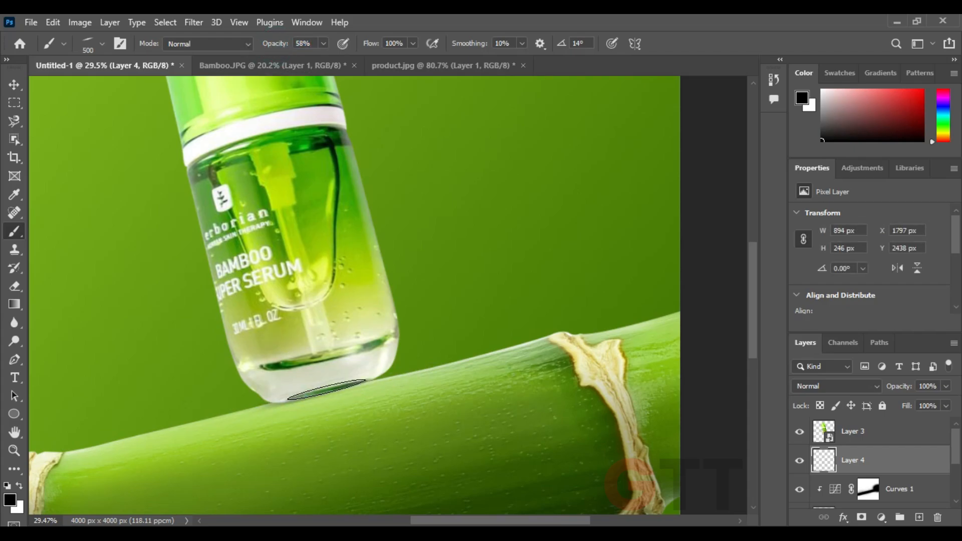
{"action": "left_click", "coordinate": [312, 396]}
{"action": "scroll", "coordinate": [387, 358], "scroll_direction": "down", "scroll_amount": 14}
{"action": "left_click", "coordinate": [14, 85]}
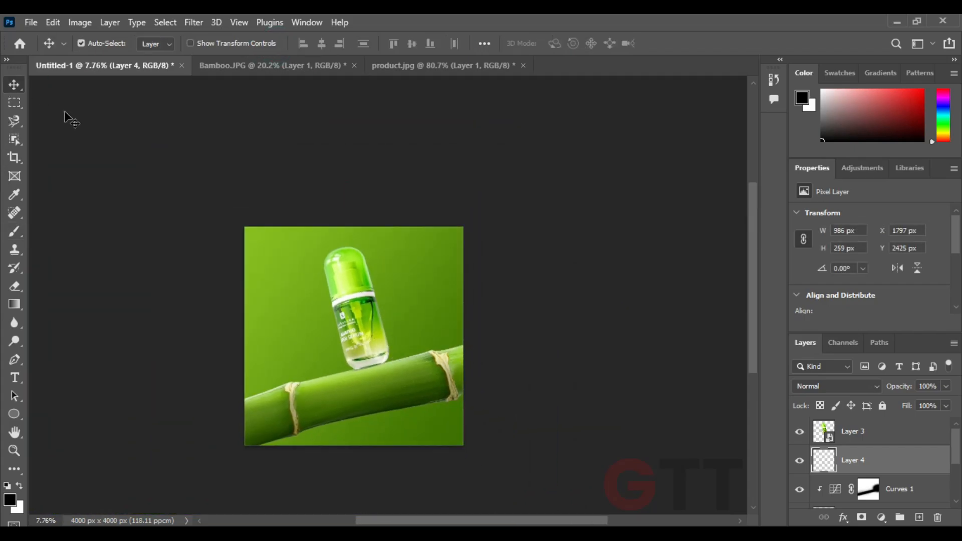
{"action": "left_click", "coordinate": [115, 179]}
Step: Duplicate the bamboo with its Curves layer beneath the original and transform the copy into a stem sloping the opposite way behind the bottle
{"action": "scroll", "coordinate": [297, 316], "scroll_direction": "up", "scroll_amount": 3}
{"action": "left_click", "coordinate": [440, 398]}
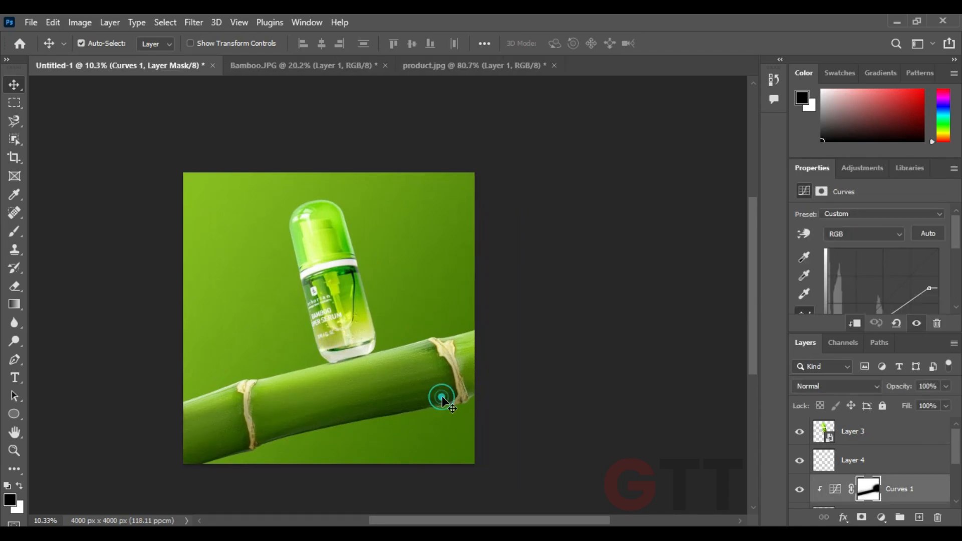
{"action": "scroll", "coordinate": [894, 474], "scroll_direction": "down", "scroll_amount": 2}
{"action": "left_click", "coordinate": [894, 463], "text": "shift"}
{"action": "key", "text": "ctrl+j"}
{"action": "key", "text": "ctrl+t"}
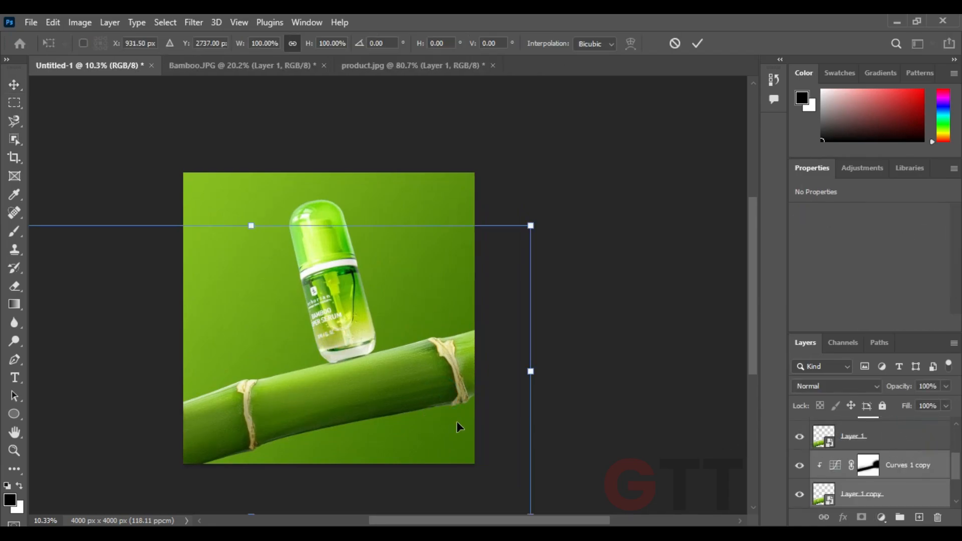
{"action": "left_click_drag", "start_coordinate": [538, 368], "coordinate": [263, 316]}
{"action": "key", "text": "Return"}
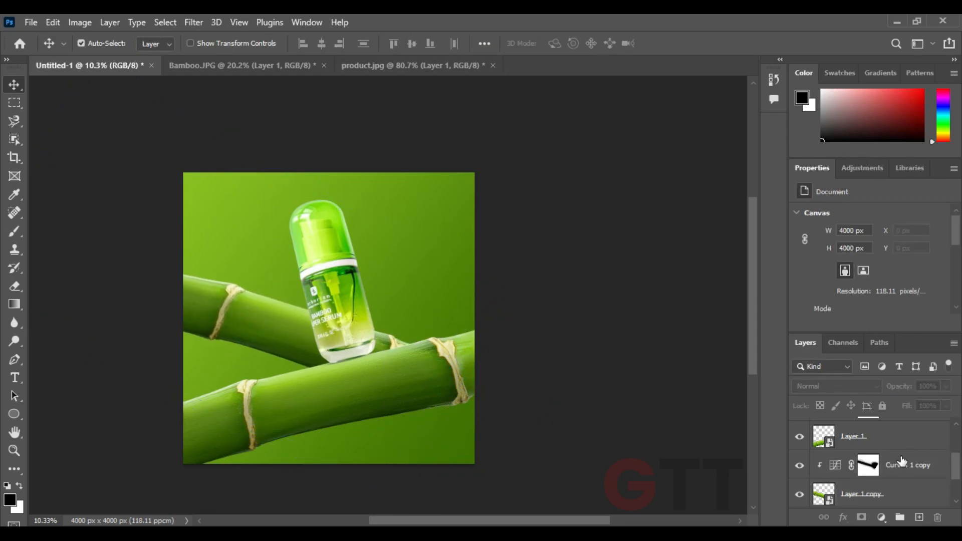
Step: Remove the copied Curves layer from the background bamboo and apply a slight Gaussian Blur to that stem
{"action": "scroll", "coordinate": [902, 461], "scroll_direction": "down", "scroll_amount": 2}
{"action": "left_click", "coordinate": [905, 443]}
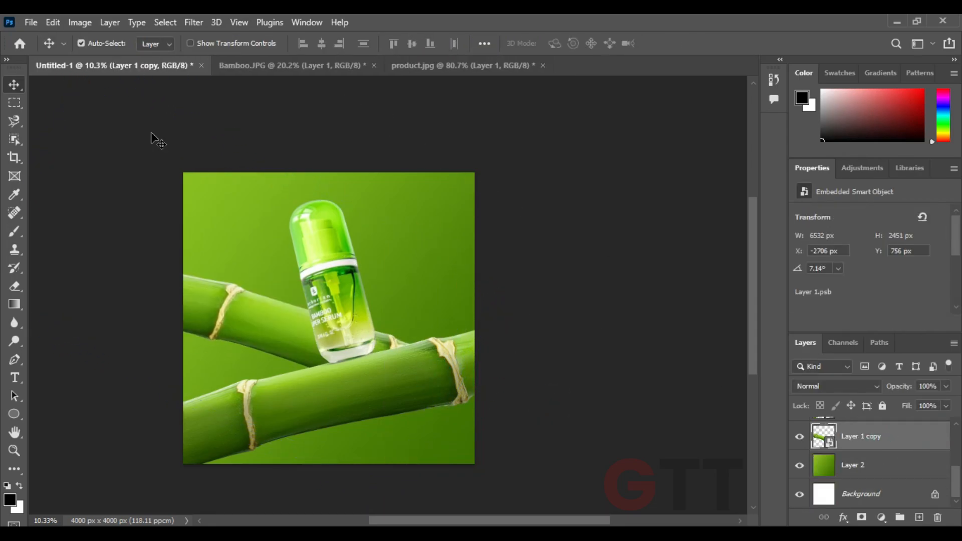
{"action": "left_click", "coordinate": [194, 22]}
{"action": "mouse_move", "coordinate": [273, 205]}
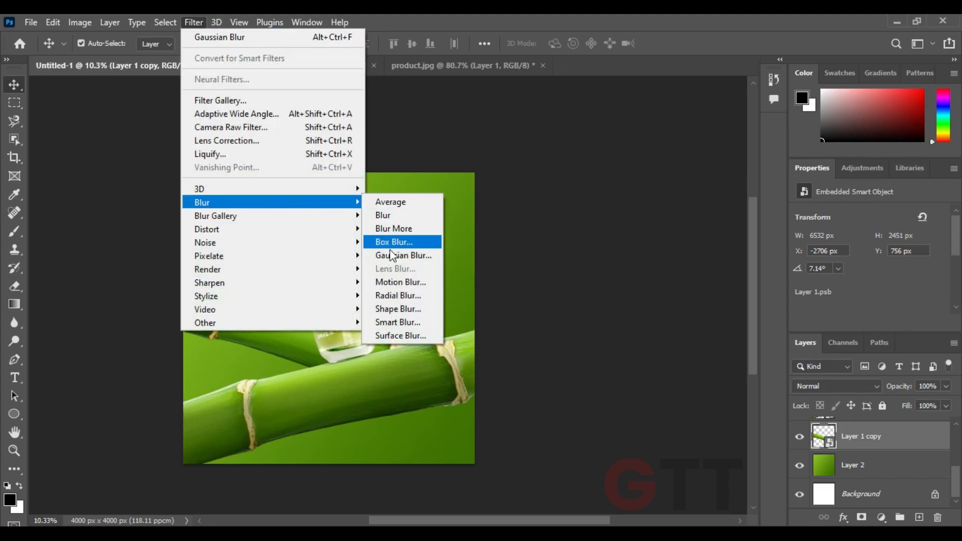
{"action": "left_click", "coordinate": [391, 256]}
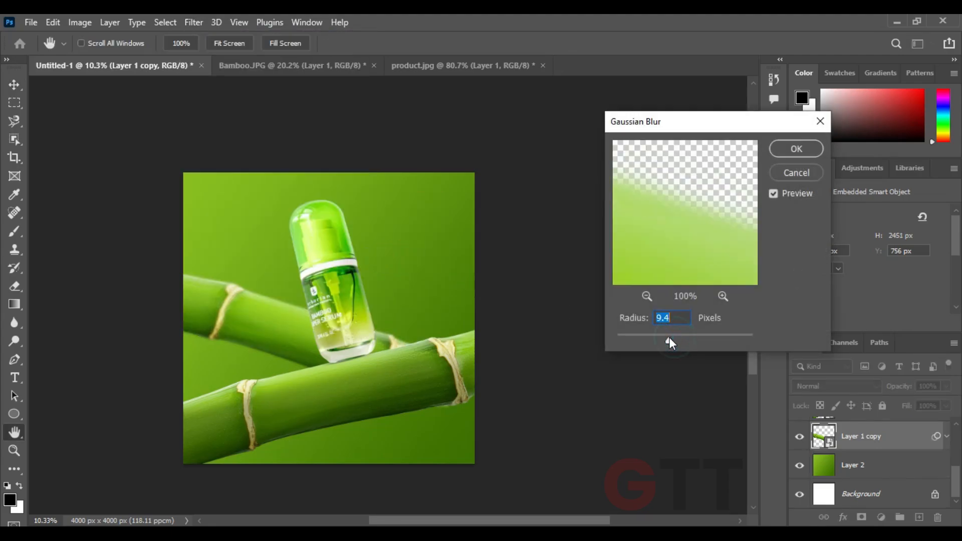
{"action": "left_click_drag", "start_coordinate": [670, 338], "coordinate": [595, 330]}
{"action": "left_click_drag", "start_coordinate": [680, 338], "coordinate": [676, 338]}
{"action": "left_click", "coordinate": [784, 149]}
Step: Duplicate the blurred bamboo below itself, rotate the copy to -31.62°, scale it to 117.15% and place it rising behind the bottle
{"action": "left_click_drag", "start_coordinate": [875, 477], "coordinate": [874, 489]}
{"action": "key", "text": "ctrl+t"}
{"action": "key", "text": "Return"}
{"action": "left_click_drag", "start_coordinate": [505, 317], "coordinate": [430, 157]}
{"action": "left_click_drag", "start_coordinate": [389, 282], "coordinate": [488, 241]}
{"action": "left_click_drag", "start_coordinate": [567, 198], "coordinate": [489, 137]}
{"action": "mouse_move", "coordinate": [420, 204]}
{"action": "left_mouse_down"}
{"action": "mouse_move", "coordinate": [411, 218]}
{"action": "mouse_move", "coordinate": [418, 197]}
{"action": "left_mouse_up"}
{"action": "left_click_drag", "start_coordinate": [565, 152], "coordinate": [549, 196]}
{"action": "left_click_drag", "start_coordinate": [496, 188], "coordinate": [485, 185]}
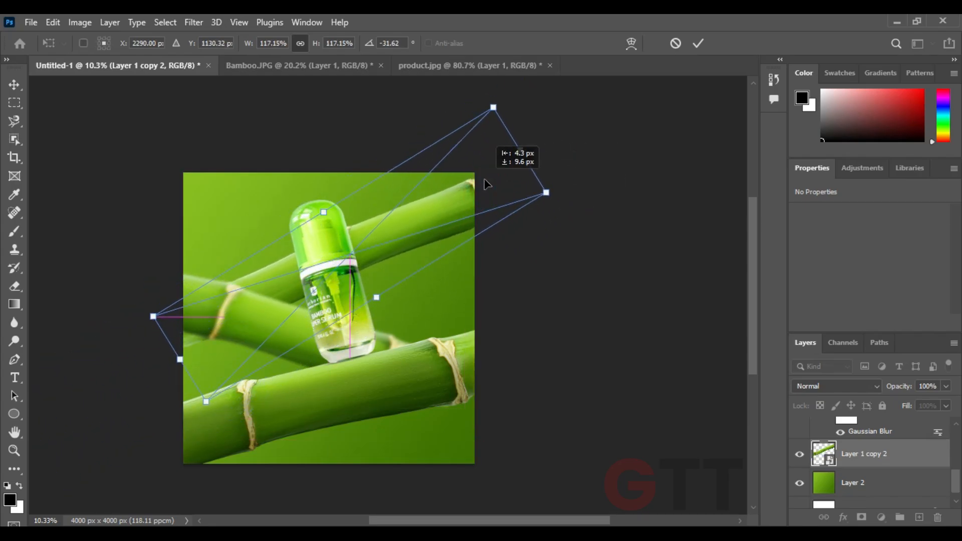
{"action": "double_click", "coordinate": [495, 222]}
Step: Increase the Gaussian Blur radius on the farthest bamboo copy so it looks softer than the stem in front of it
{"action": "double_click", "coordinate": [867, 501]}
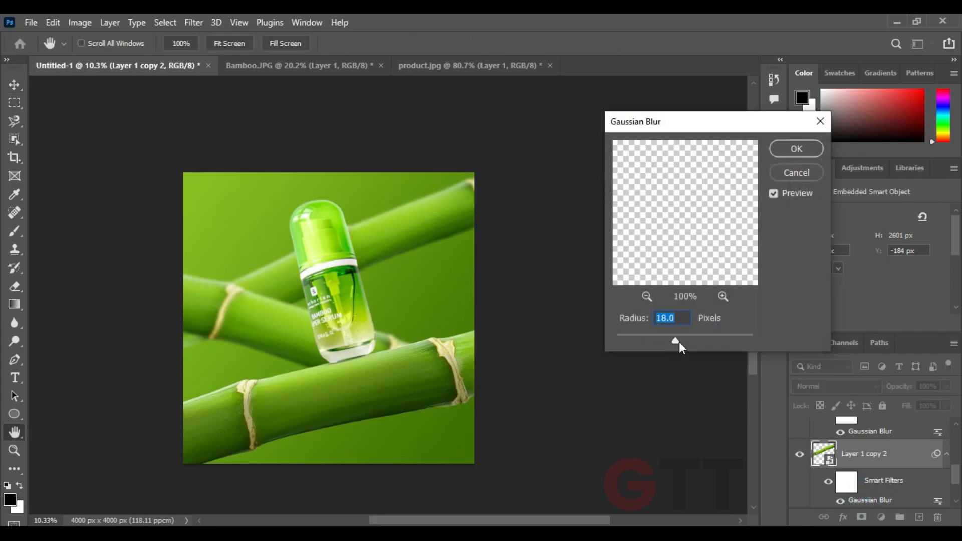
{"action": "left_click_drag", "start_coordinate": [678, 341], "coordinate": [690, 341]}
{"action": "left_click", "coordinate": [786, 151]}
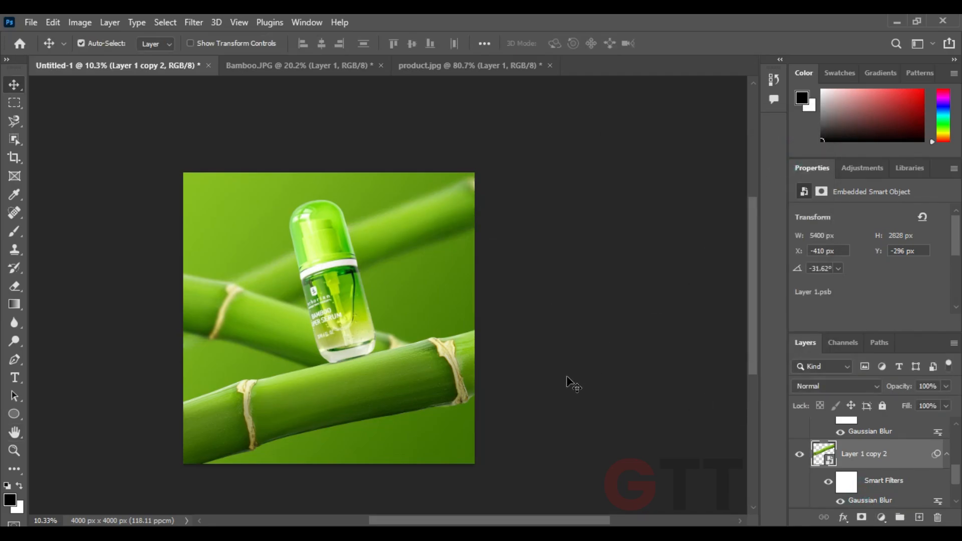
Step: Duplicate the front bamboo together with its clipped Curves layer and place the copies above the bottle layer
{"action": "left_click", "coordinate": [403, 413]}
{"action": "left_click", "coordinate": [893, 471], "text": "shift"}
{"action": "scroll", "coordinate": [891, 470], "scroll_direction": "up", "scroll_amount": 2}
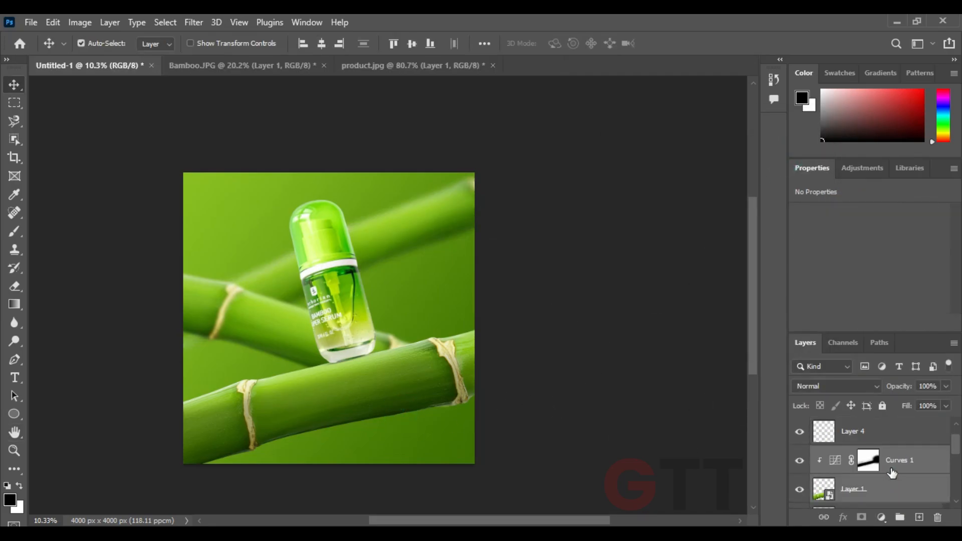
{"action": "left_click_drag", "start_coordinate": [893, 483], "coordinate": [897, 421]}
Step: Rotate the foreground bamboo copy to 55.98°, scale it to 132.80% and place it diagonally across the image's lower-left corner
{"action": "key", "text": "ctrl+t"}
{"action": "left_click_drag", "start_coordinate": [571, 324], "coordinate": [496, 521]}
{"action": "left_click_drag", "start_coordinate": [288, 436], "coordinate": [248, 404]}
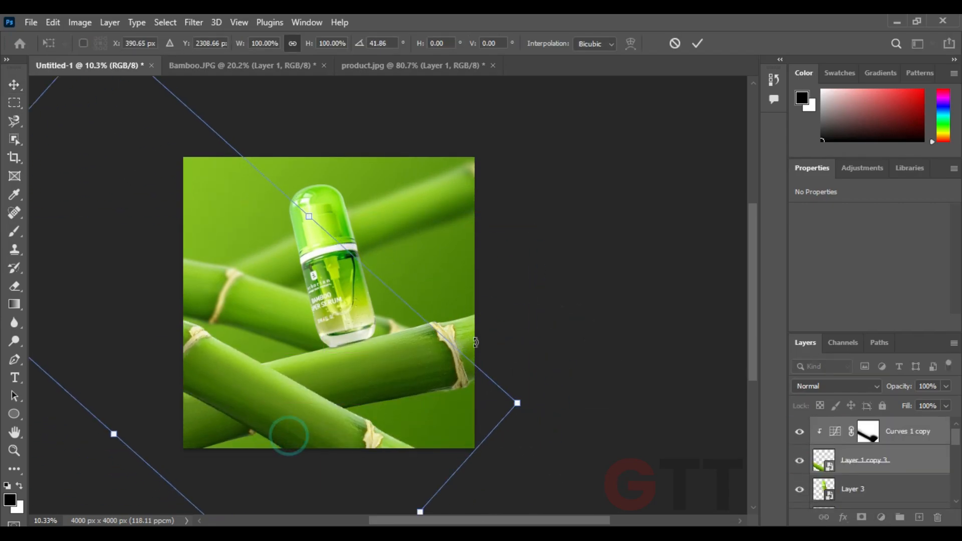
{"action": "left_click_drag", "start_coordinate": [492, 345], "coordinate": [483, 424]}
{"action": "left_click_drag", "start_coordinate": [330, 245], "coordinate": [344, 235]}
{"action": "left_click_drag", "start_coordinate": [330, 456], "coordinate": [282, 368]}
{"action": "scroll", "coordinate": [390, 400], "scroll_direction": "down", "scroll_amount": 10}
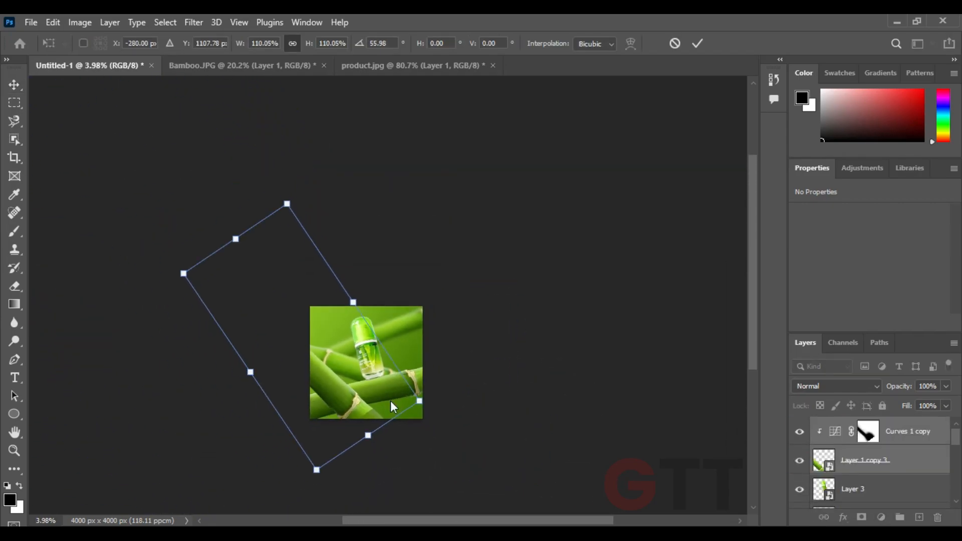
{"action": "left_click_drag", "start_coordinate": [420, 402], "coordinate": [443, 414]}
{"action": "left_click_drag", "start_coordinate": [358, 394], "coordinate": [359, 416]}
{"action": "key", "text": "Return"}
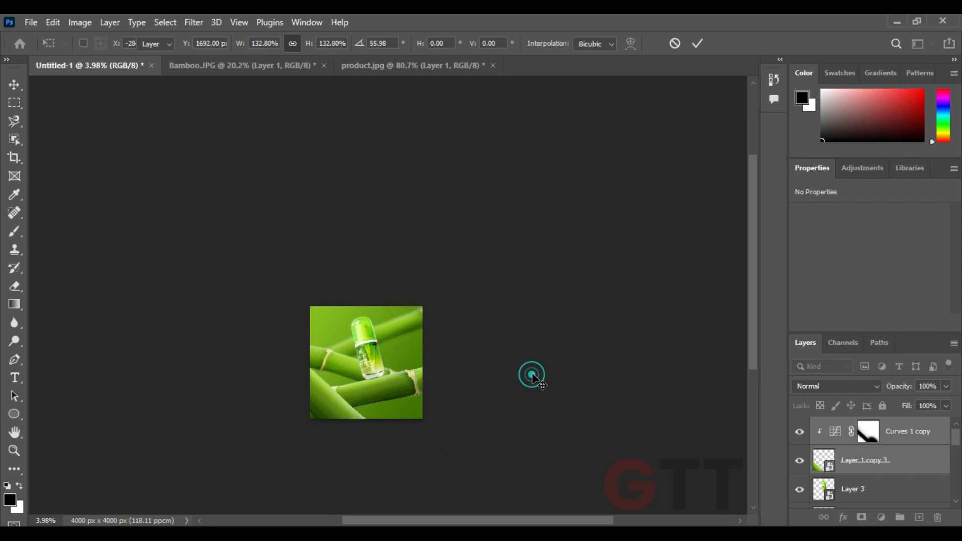
Step: Apply a Gaussian Blur with a 110.0 pixel radius to the foreground bamboo copy
{"action": "scroll", "coordinate": [373, 389], "scroll_direction": "up", "scroll_amount": 5}
{"action": "scroll", "coordinate": [221, 395], "scroll_direction": "up", "scroll_amount": 1}
{"action": "left_click", "coordinate": [265, 394]}
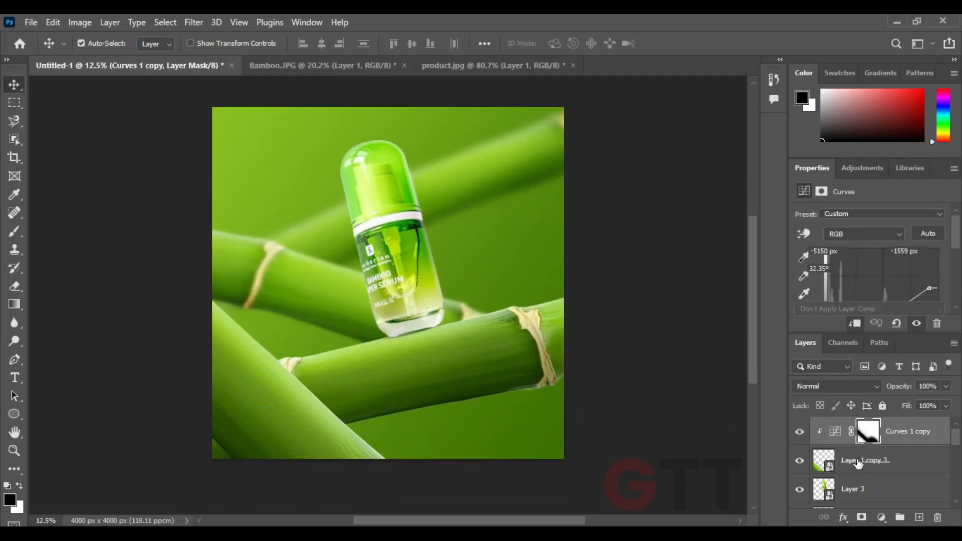
{"action": "left_click", "coordinate": [855, 461]}
{"action": "left_click", "coordinate": [194, 22]}
{"action": "left_click", "coordinate": [401, 255]}
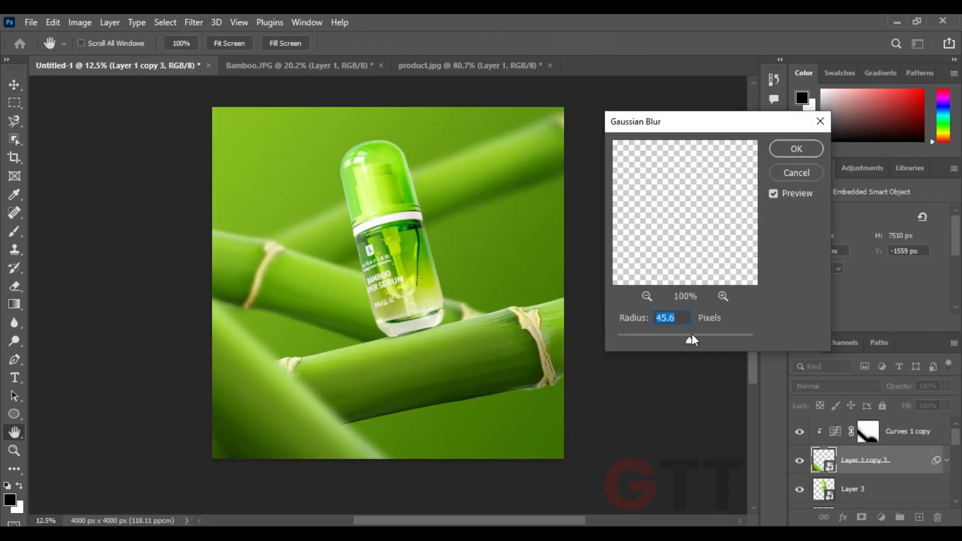
{"action": "left_click_drag", "start_coordinate": [692, 340], "coordinate": [708, 338]}
{"action": "key", "text": "Return"}
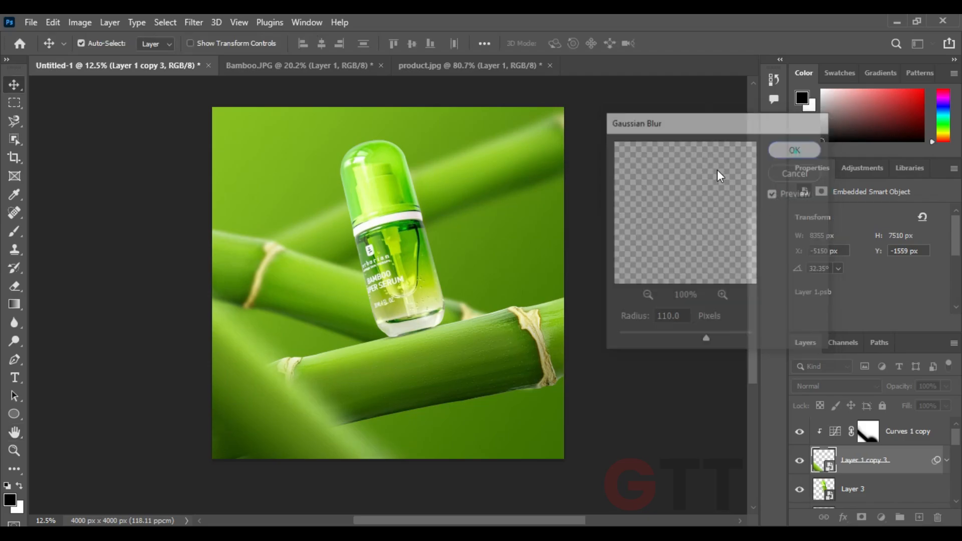
Step: Add a Curves adjustment clipped to the middle bamboo behind the bottle and lower its highlight point to darken the stem
{"action": "left_click", "coordinate": [83, 243]}
{"action": "left_click_drag", "start_coordinate": [220, 275], "coordinate": [189, 288]}
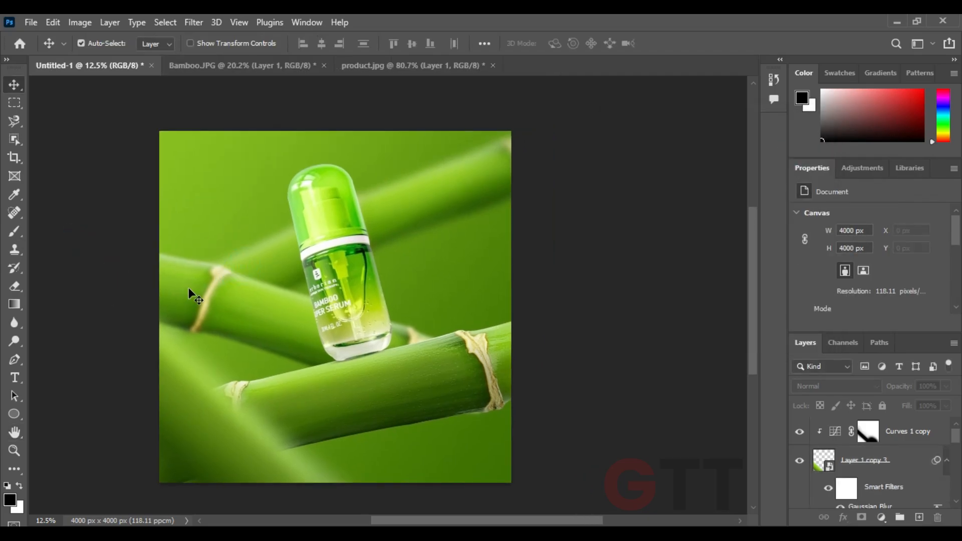
{"action": "left_click", "coordinate": [232, 295]}
{"action": "left_click", "coordinate": [880, 517]}
{"action": "left_click", "coordinate": [872, 334]}
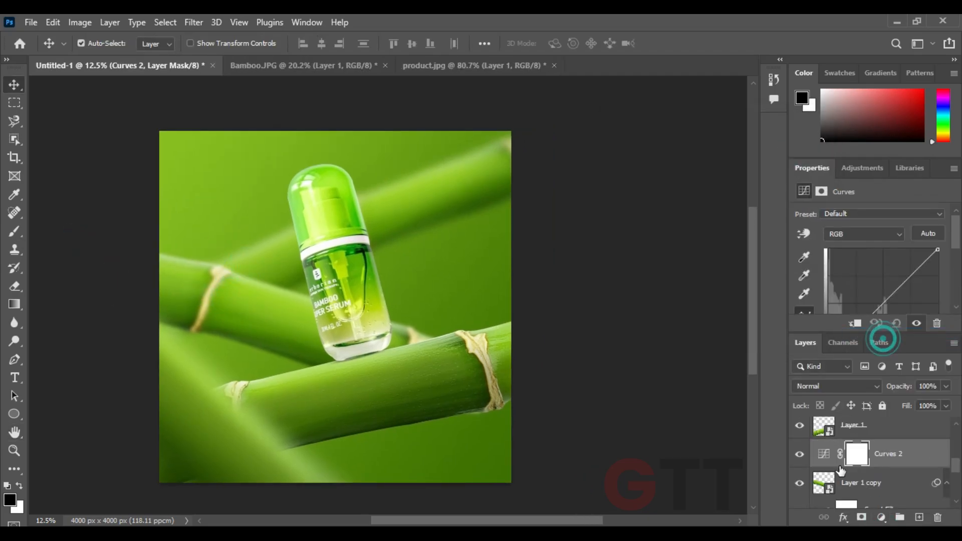
{"action": "left_click", "coordinate": [855, 323]}
{"action": "left_click_drag", "start_coordinate": [937, 226], "coordinate": [937, 255]}
Step: Restore a round soft 500 px brush at 100% opacity and paint black on the Curves mask along the middle bamboo's upper edge
{"action": "left_click", "coordinate": [14, 231]}
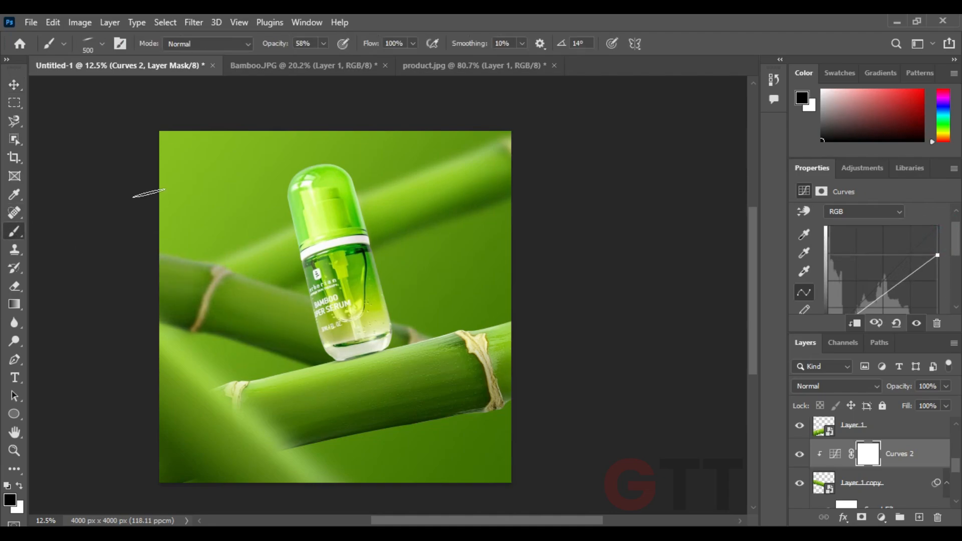
{"action": "right_click", "coordinate": [324, 263]}
{"action": "left_click", "coordinate": [391, 392]}
{"action": "left_click", "coordinate": [597, 240]}
{"action": "left_click_drag", "start_coordinate": [385, 310], "coordinate": [411, 315]}
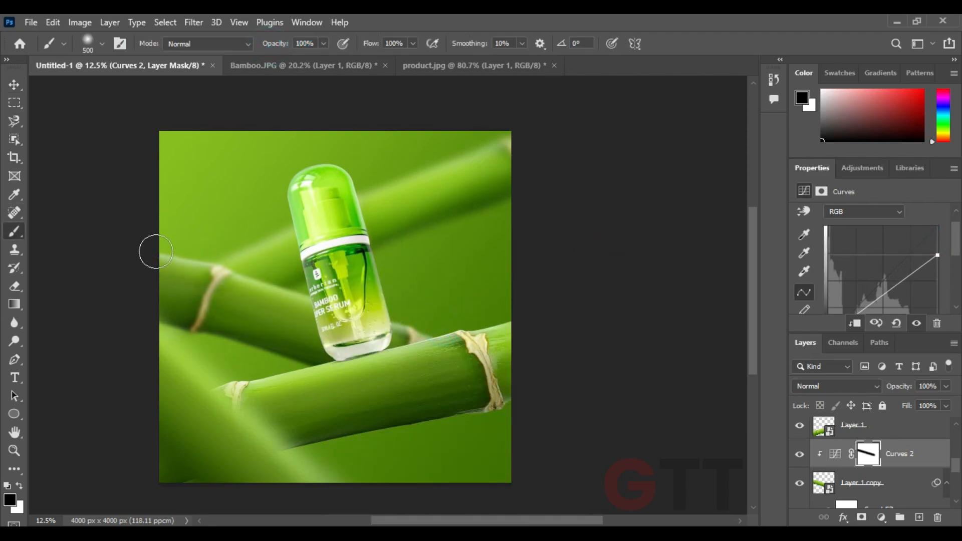
{"action": "left_click_drag", "start_coordinate": [155, 251], "coordinate": [448, 330]}
Step: Add a Curves adjustment clipped to the farthest bamboo and lower its highlight point to darken that stem
{"action": "scroll", "coordinate": [871, 472], "scroll_direction": "down", "scroll_amount": 1}
{"action": "left_click", "coordinate": [468, 194], "text": "ctrl"}
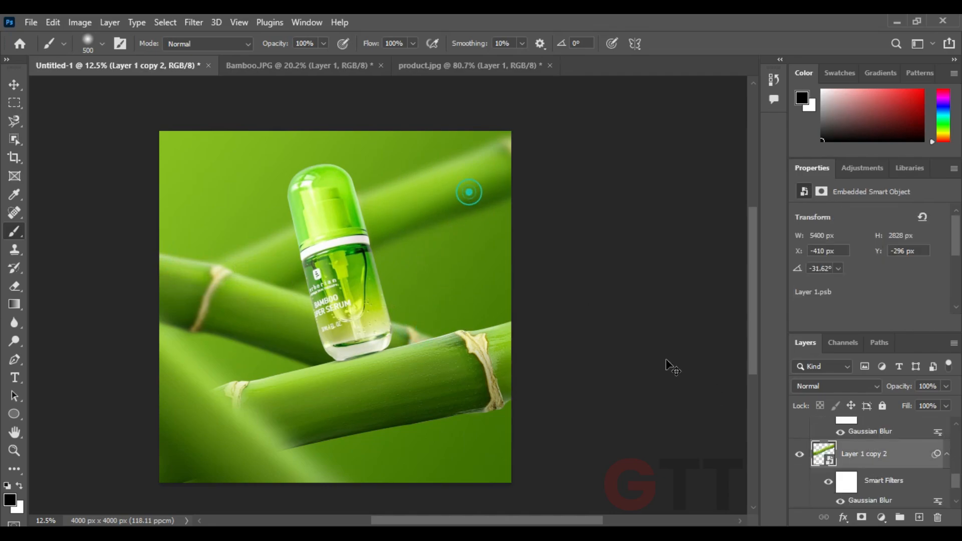
{"action": "left_click", "coordinate": [880, 517]}
{"action": "left_click", "coordinate": [866, 333]}
{"action": "left_click", "coordinate": [832, 465], "text": "alt"}
{"action": "scroll", "coordinate": [919, 251], "scroll_direction": "down", "scroll_amount": 1}
{"action": "left_click_drag", "start_coordinate": [935, 243], "coordinate": [940, 267]}
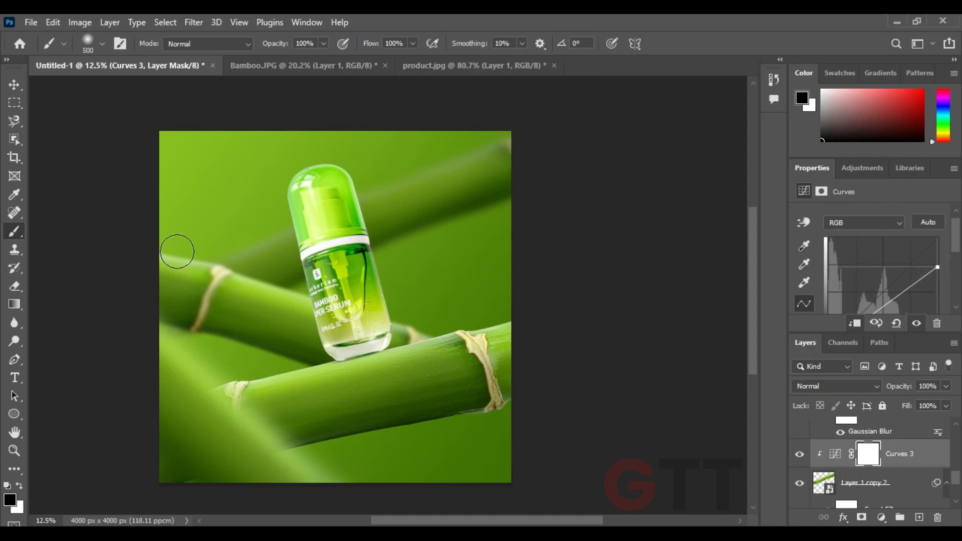
Step: Paint black on the Curves mask along the farthest bamboo's upper edge and reduce the brush opacity to 24%
{"action": "left_click_drag", "start_coordinate": [355, 163], "coordinate": [486, 128]}
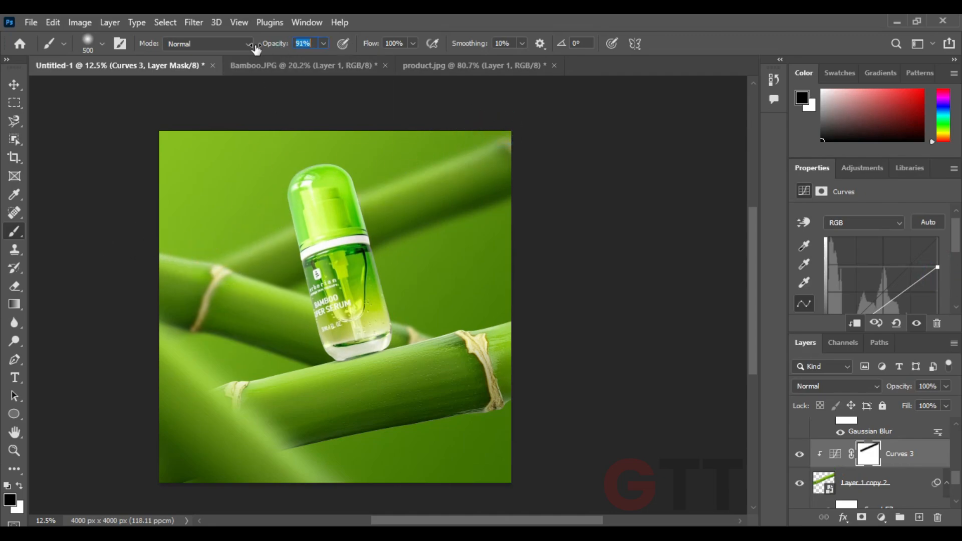
{"action": "type", "text": "24"}
{"action": "key", "text": "Return"}
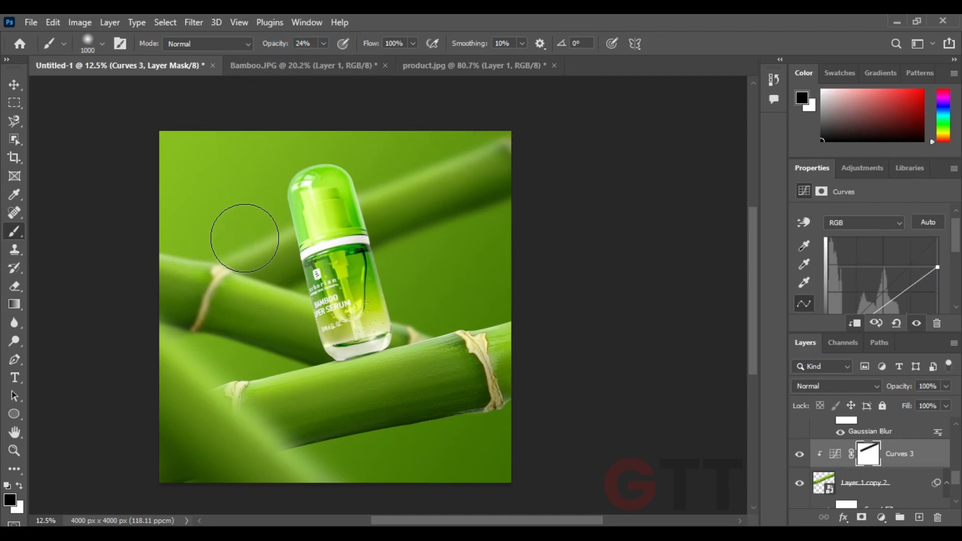
Step: Lower the highlight point of the Curves adjustment clipped to the blurred foreground bamboo
{"action": "left_click", "coordinate": [224, 309], "text": "ctrl"}
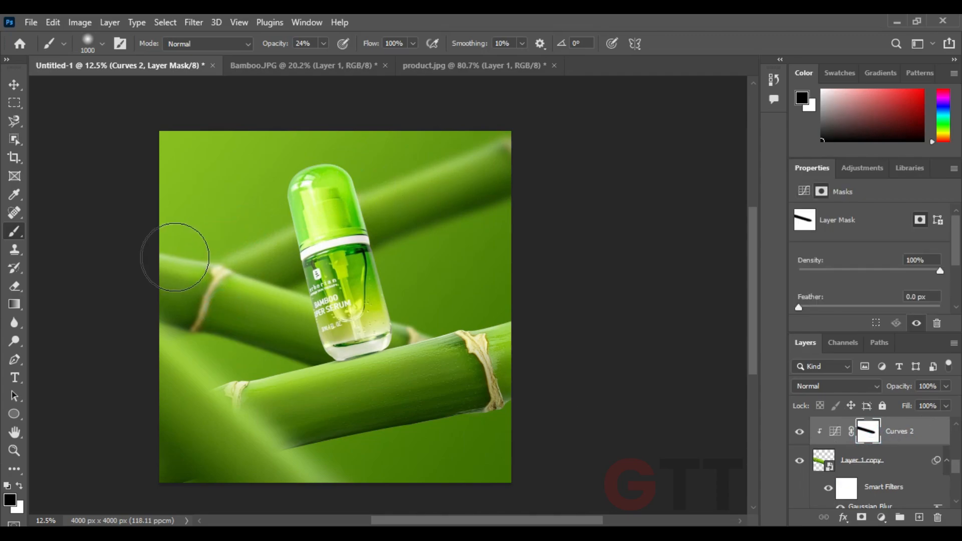
{"action": "left_click", "coordinate": [250, 357], "text": "ctrl"}
{"action": "left_click", "coordinate": [14, 86]}
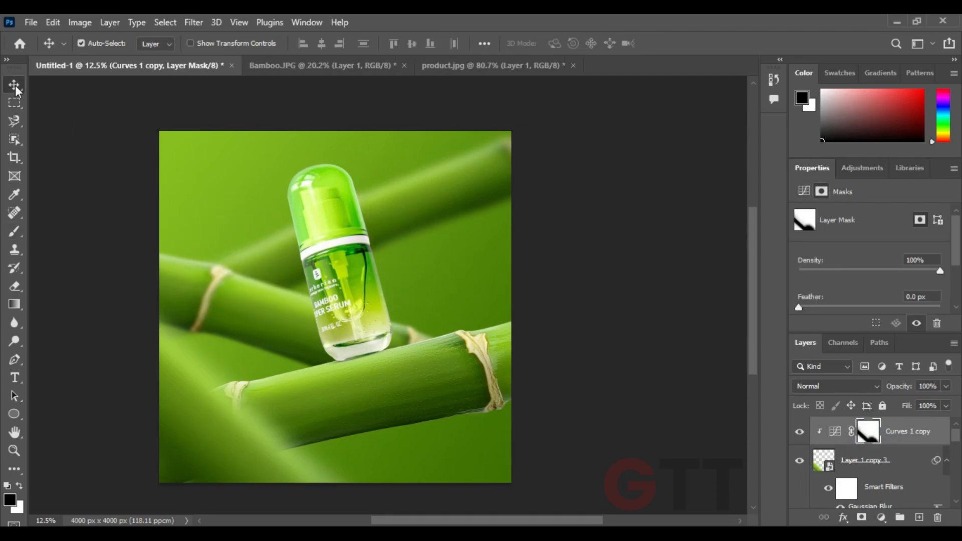
{"action": "left_click", "coordinate": [14, 230]}
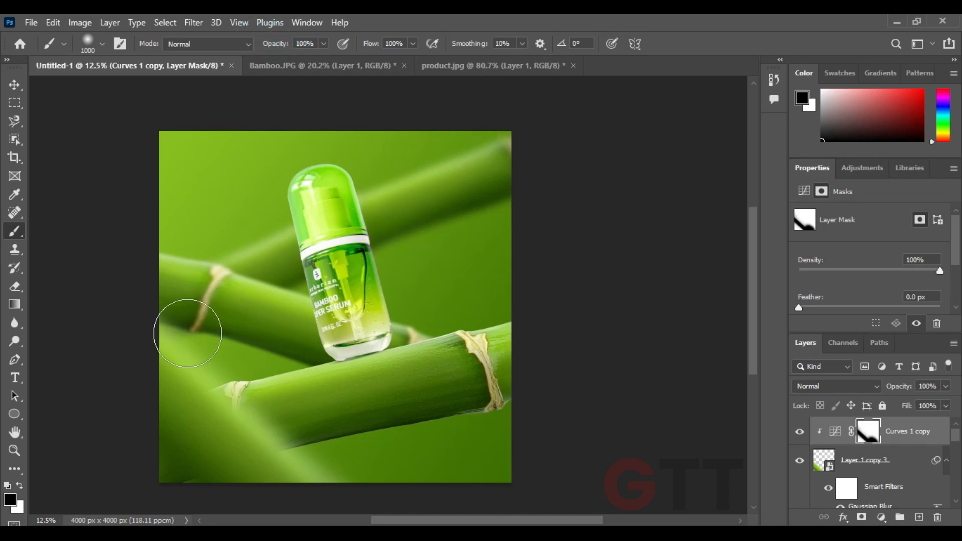
{"action": "key", "text": "v"}
{"action": "left_click", "coordinate": [835, 431]}
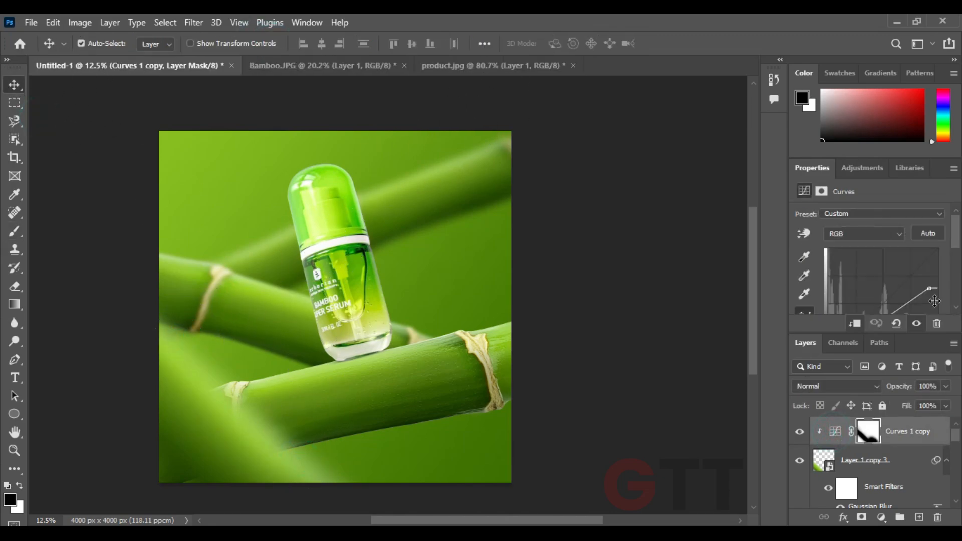
{"action": "scroll", "coordinate": [934, 300], "scroll_direction": "down", "scroll_amount": 1}
{"action": "left_click_drag", "start_coordinate": [928, 276], "coordinate": [935, 288]}
{"action": "left_click_drag", "start_coordinate": [561, 295], "coordinate": [563, 286]}
{"action": "left_click", "coordinate": [564, 285]}
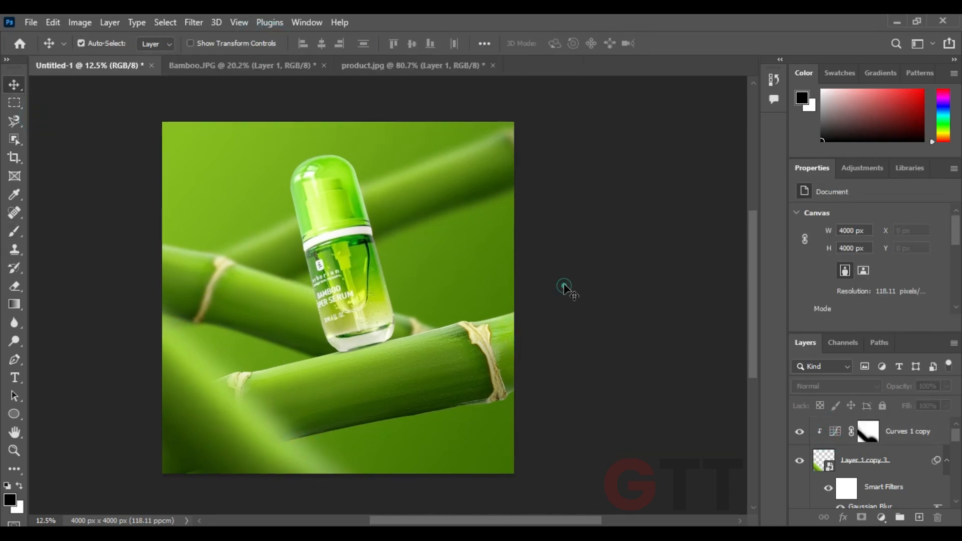
{"action": "scroll", "coordinate": [564, 285], "scroll_direction": "down", "scroll_amount": 1}
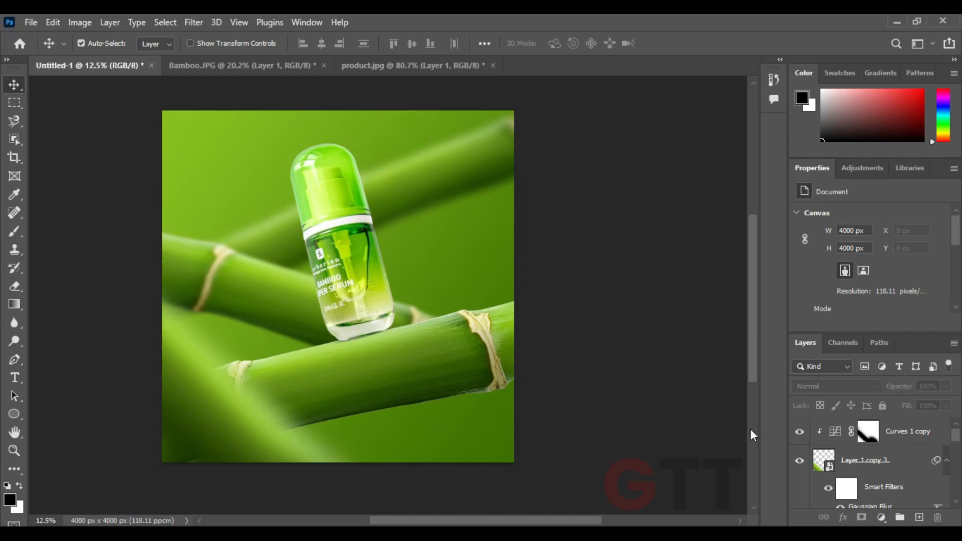
Step: Place the smoke image above the green gradient layer, behind all bamboo stems, and scale it to 125% to span the canvas width
{"action": "scroll", "coordinate": [855, 470], "scroll_direction": "down", "scroll_amount": 5}
{"action": "left_click", "coordinate": [873, 471]}
{"action": "left_click", "coordinate": [466, 523]}
{"action": "left_click_drag", "start_coordinate": [472, 139], "coordinate": [397, 383]}
{"action": "left_click_drag", "start_coordinate": [478, 286], "coordinate": [513, 285]}
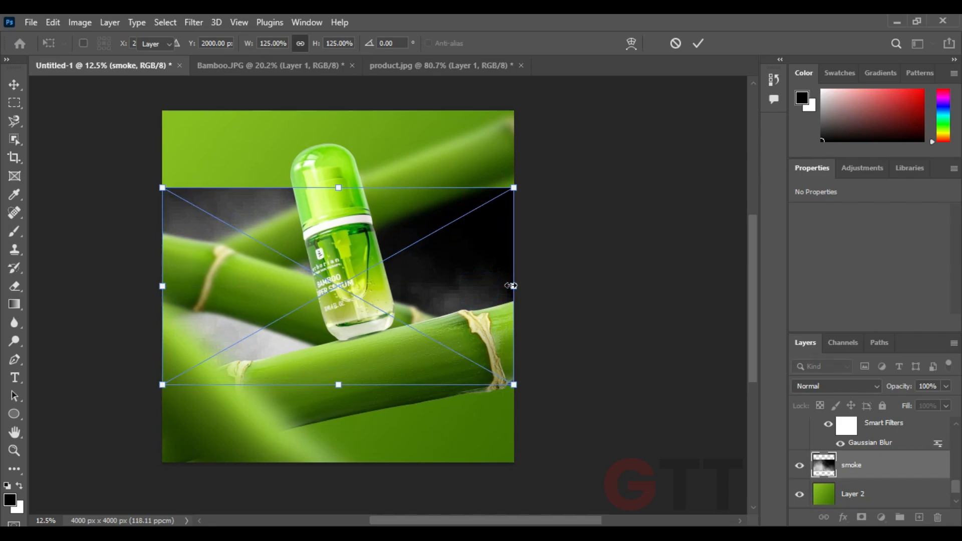
{"action": "key", "text": "Return"}
Step: Move the smoke to the lower part of the canvas and resize it to about 4456 by 2506 px
{"action": "left_click_drag", "start_coordinate": [501, 247], "coordinate": [496, 331]}
{"action": "key", "text": "ctrl+t"}
{"action": "left_click_drag", "start_coordinate": [338, 272], "coordinate": [339, 248]}
{"action": "left_click_drag", "start_coordinate": [474, 269], "coordinate": [474, 261]}
{"action": "key", "text": "Return"}
Step: Set the smoke layer's blend mode to Screen and its opacity to 68%
{"action": "left_click", "coordinate": [804, 384]}
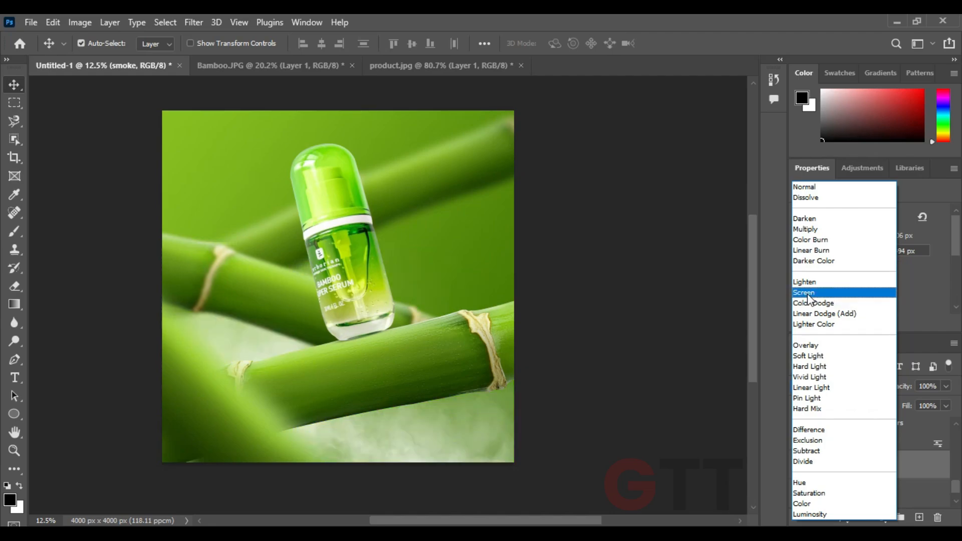
{"action": "left_click", "coordinate": [553, 356]}
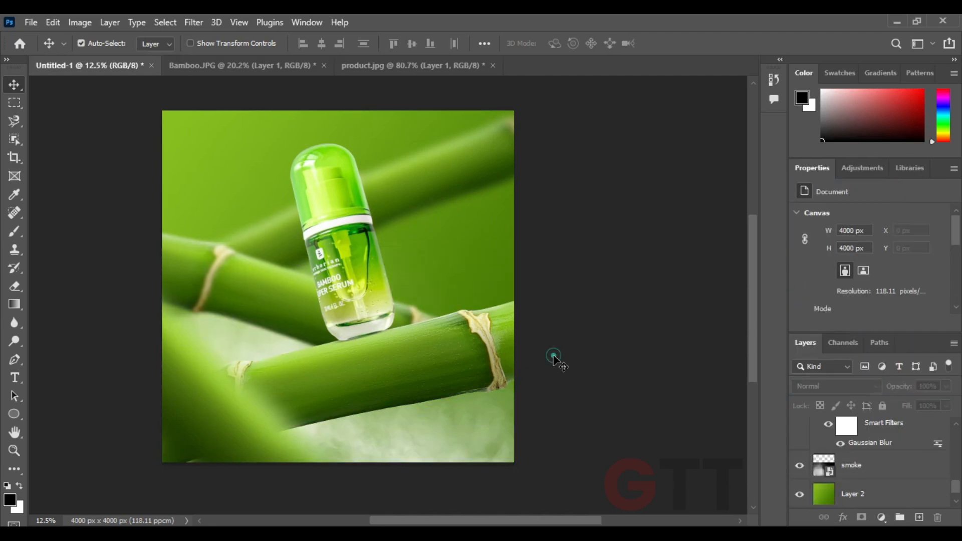
{"action": "left_click", "coordinate": [493, 433]}
{"action": "left_click_drag", "start_coordinate": [903, 387], "coordinate": [883, 389]}
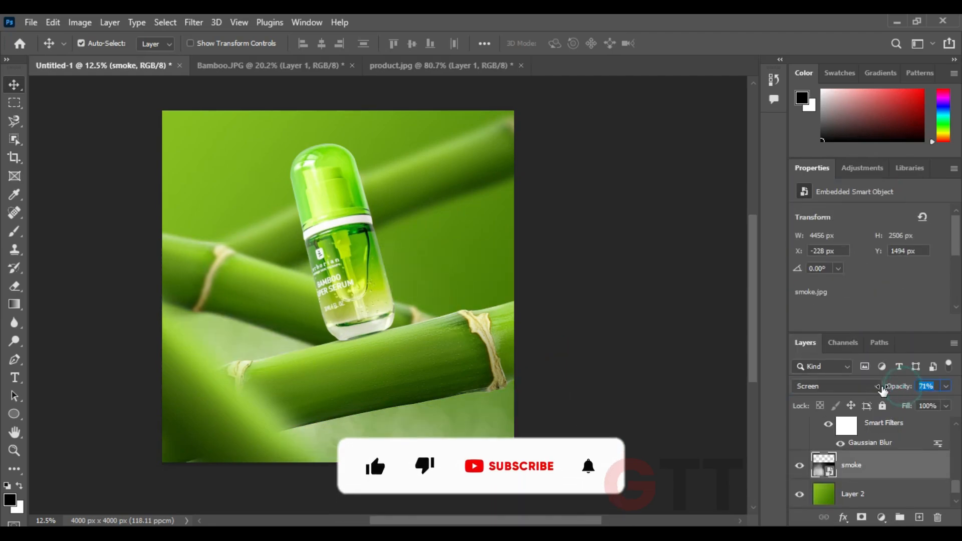
Step: Reposition the smoke and stretch it upward to about 4000 px high so it covers the full canvas height
{"action": "scroll", "coordinate": [660, 331], "scroll_direction": "down", "scroll_amount": 2}
{"action": "left_click_drag", "start_coordinate": [395, 401], "coordinate": [357, 409]}
{"action": "key", "text": "ctrl+t"}
{"action": "left_click_drag", "start_coordinate": [357, 201], "coordinate": [357, 169]}
{"action": "key", "text": "Return"}
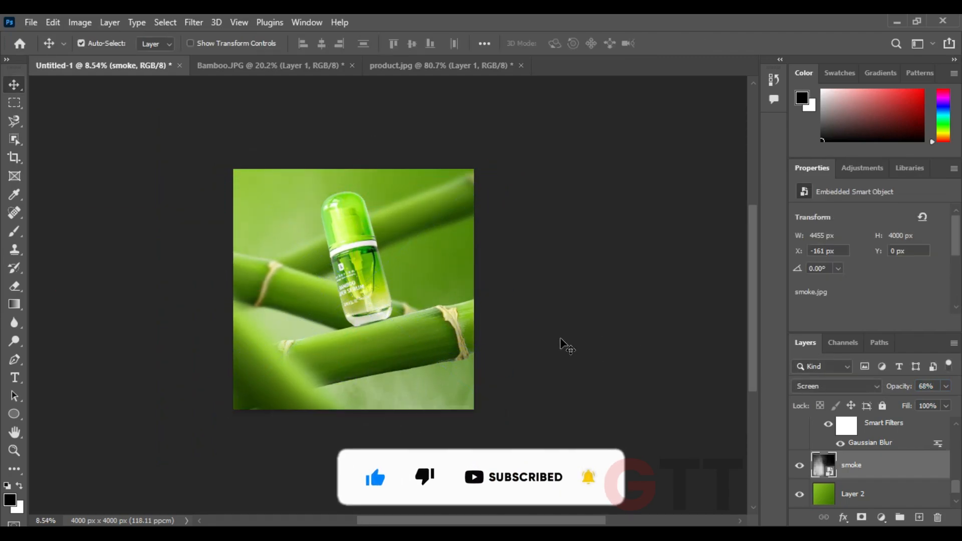
{"action": "left_click", "coordinate": [561, 334]}
Step: Reselect the smoke layer and lower its opacity slightly further
{"action": "left_click", "coordinate": [353, 379]}
{"action": "left_click", "coordinate": [392, 401]}
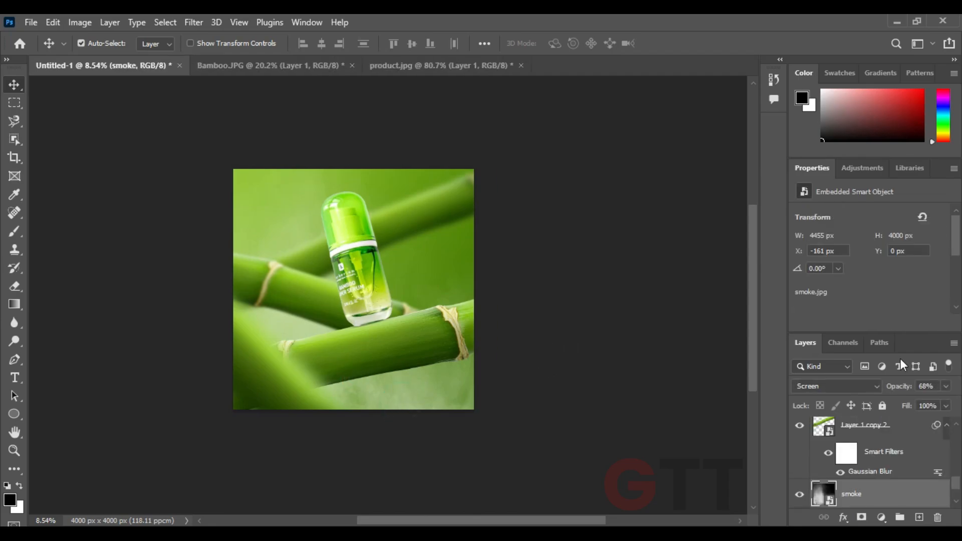
{"action": "mouse_move", "coordinate": [900, 387]}
{"action": "left_mouse_down"}
{"action": "mouse_move", "coordinate": [888, 387]}
{"action": "mouse_move", "coordinate": [895, 386]}
{"action": "left_mouse_up"}
{"action": "left_click", "coordinate": [733, 387]}
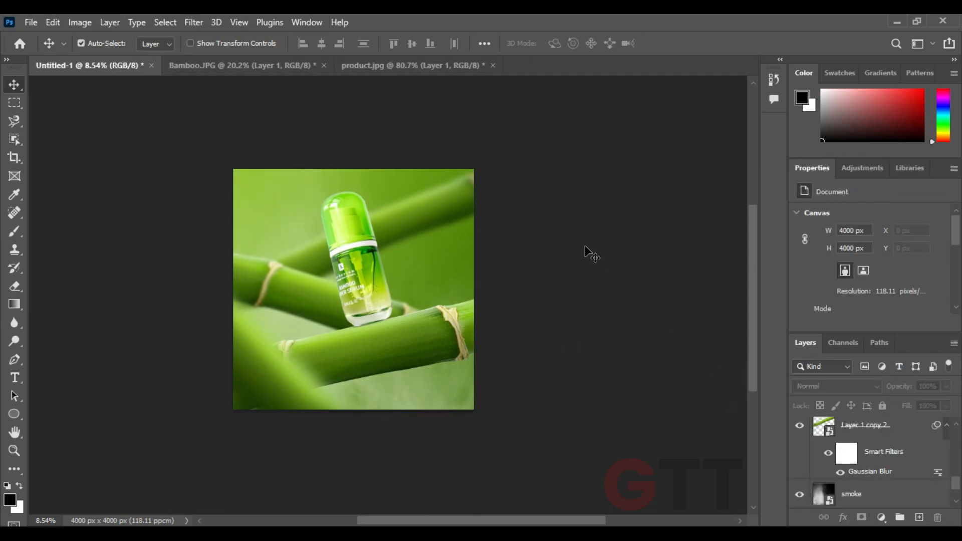
{"action": "right_click", "coordinate": [560, 253]}
{"action": "left_click", "coordinate": [541, 225]}
Step: Place the drops image directly above the main bamboo under the bottle and clip it to that stem
{"action": "scroll", "coordinate": [329, 387], "scroll_direction": "up", "scroll_amount": 3}
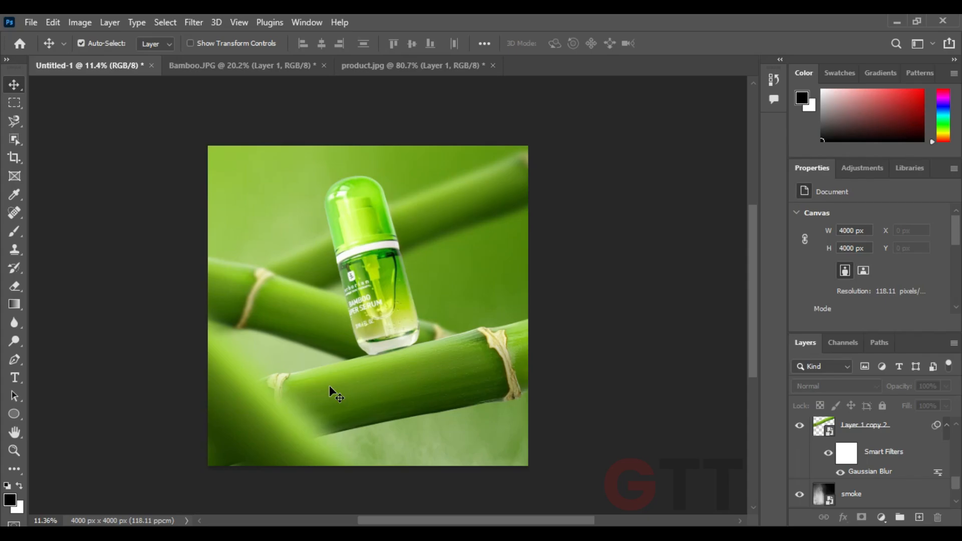
{"action": "left_click_drag", "start_coordinate": [392, 389], "coordinate": [388, 389]}
{"action": "left_click", "coordinate": [473, 371]}
{"action": "left_click", "coordinate": [888, 463]}
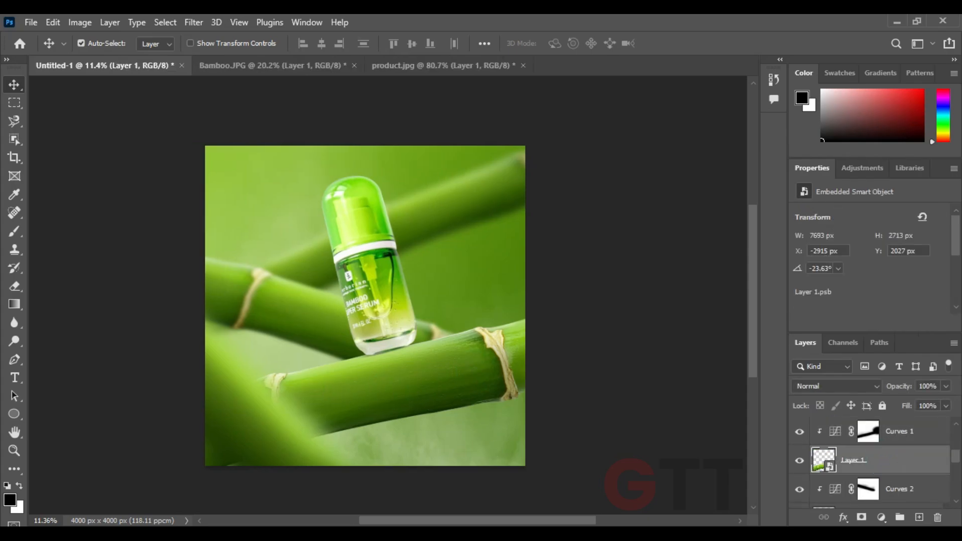
{"action": "key", "text": "alt+Tab"}
{"action": "left_click", "coordinate": [413, 199]}
{"action": "left_click_drag", "start_coordinate": [326, 155], "coordinate": [403, 352]}
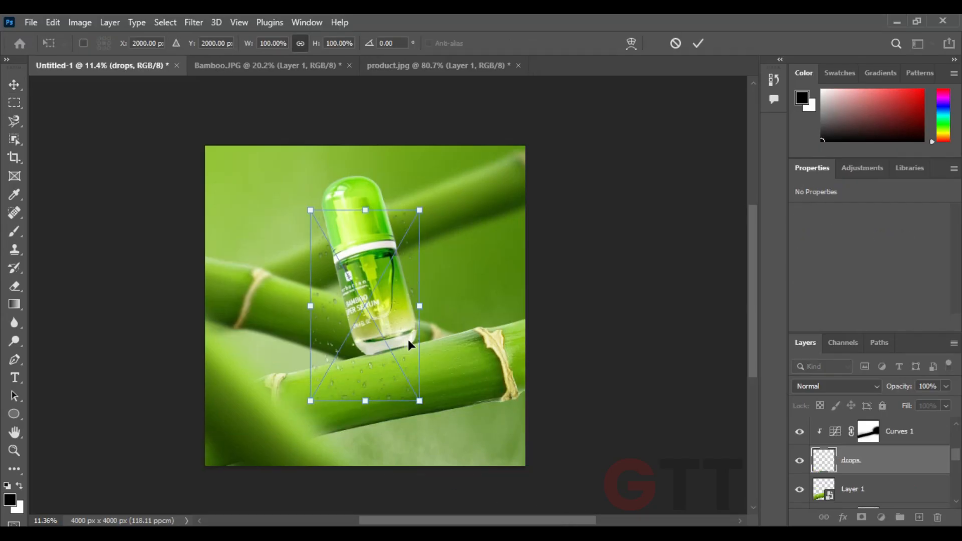
{"action": "key", "text": "Return"}
{"action": "left_click", "coordinate": [822, 472], "text": "alt"}
Step: Enlarge the drops to about 231% and rotate them to about 84.7° so they spread along the main bamboo
{"action": "key", "text": "ctrl+t"}
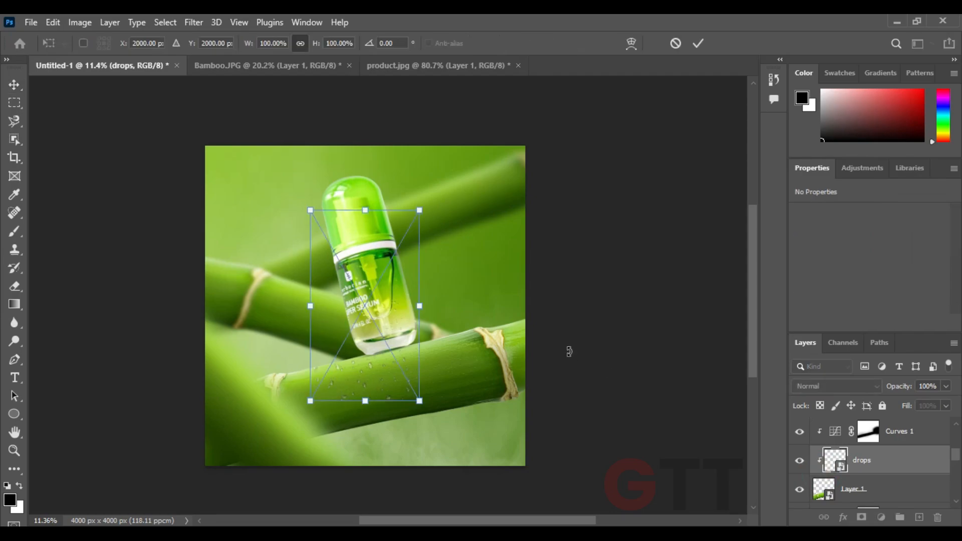
{"action": "left_click_drag", "start_coordinate": [566, 350], "coordinate": [585, 336]}
{"action": "mouse_move", "coordinate": [537, 339]}
{"action": "left_mouse_down"}
{"action": "mouse_move", "coordinate": [533, 329]}
{"action": "mouse_move", "coordinate": [546, 335]}
{"action": "left_mouse_up"}
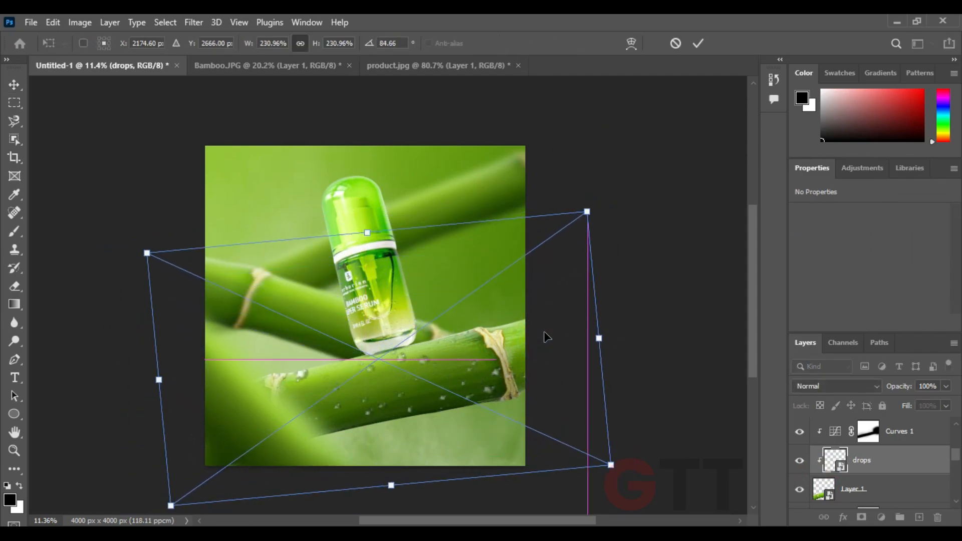
{"action": "key", "text": "Return"}
{"action": "left_click", "coordinate": [635, 330]}
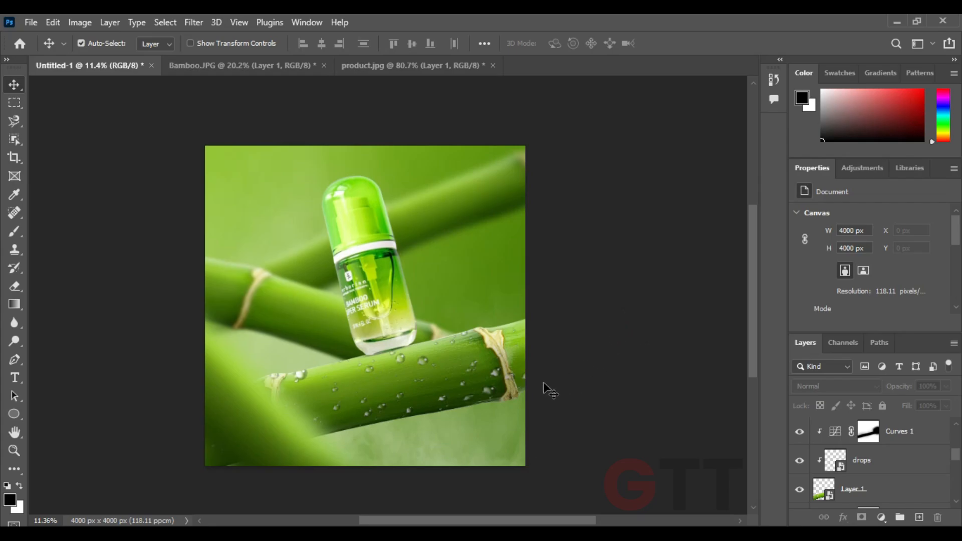
Step: Scale the drops down, rotate them to about 82.9° and reposition them over the main bamboo
{"action": "scroll", "coordinate": [412, 397], "scroll_direction": "up", "scroll_amount": 5}
{"action": "left_click", "coordinate": [431, 335]}
{"action": "left_click", "coordinate": [861, 460]}
{"action": "key", "text": "ctrl+t"}
{"action": "left_click_drag", "start_coordinate": [389, 338], "coordinate": [389, 350]}
{"action": "left_click_drag", "start_coordinate": [706, 313], "coordinate": [461, 350]}
{"action": "left_click_drag", "start_coordinate": [516, 332], "coordinate": [602, 314]}
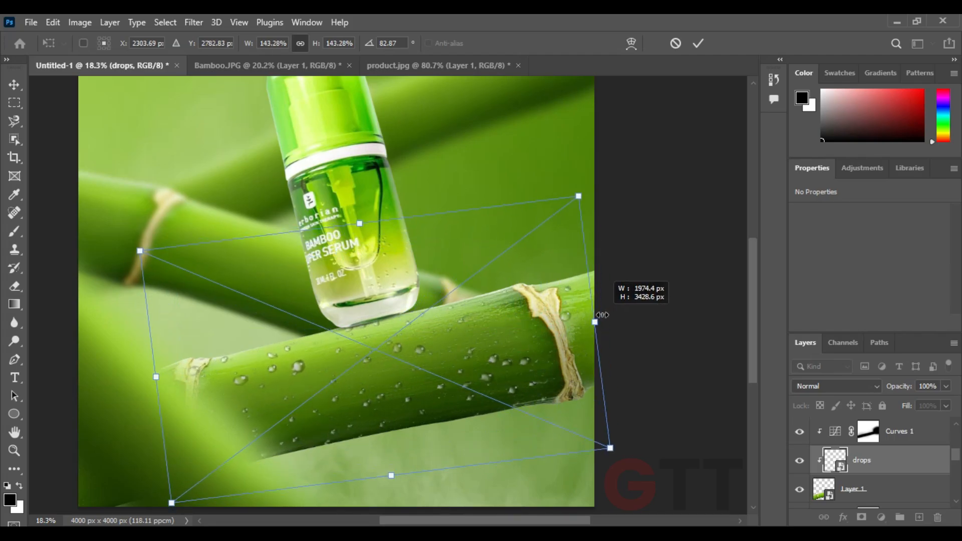
{"action": "left_click_drag", "start_coordinate": [557, 335], "coordinate": [610, 316]}
{"action": "key", "text": "Return"}
{"action": "left_click", "coordinate": [636, 297]}
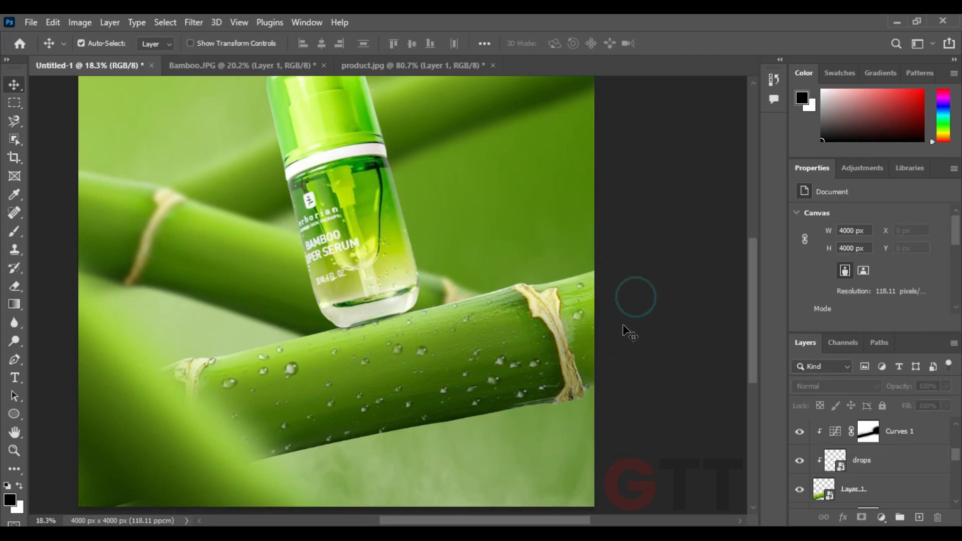
Step: Add a mask to the drops and paint black with a soft 1000 px brush at 13% opacity along the stem's shaded underside
{"action": "left_click", "coordinate": [509, 371]}
{"action": "left_click", "coordinate": [900, 467]}
{"action": "left_click", "coordinate": [861, 517]}
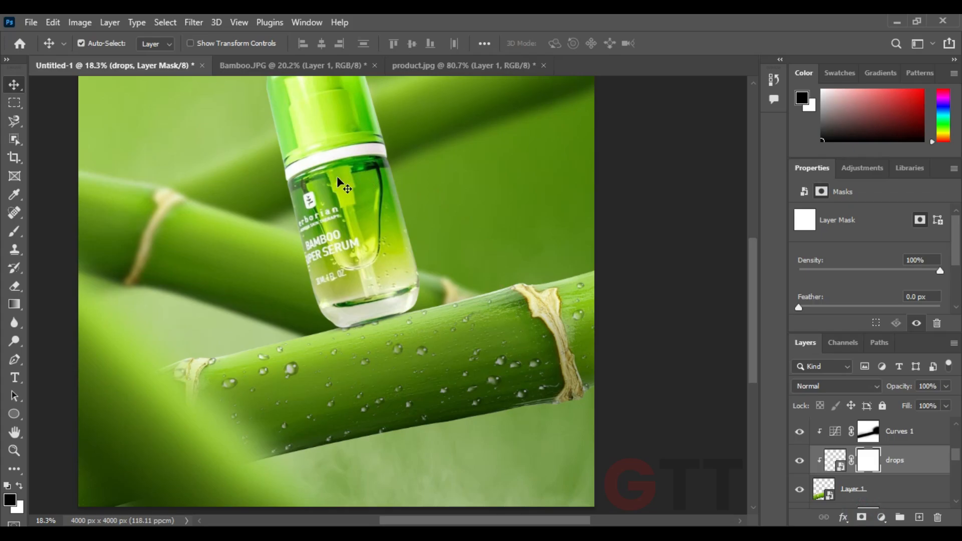
{"action": "left_click", "coordinate": [14, 231]}
{"action": "scroll", "coordinate": [550, 396], "scroll_direction": "up", "scroll_amount": 2}
{"action": "left_click_drag", "start_coordinate": [488, 390], "coordinate": [493, 357]}
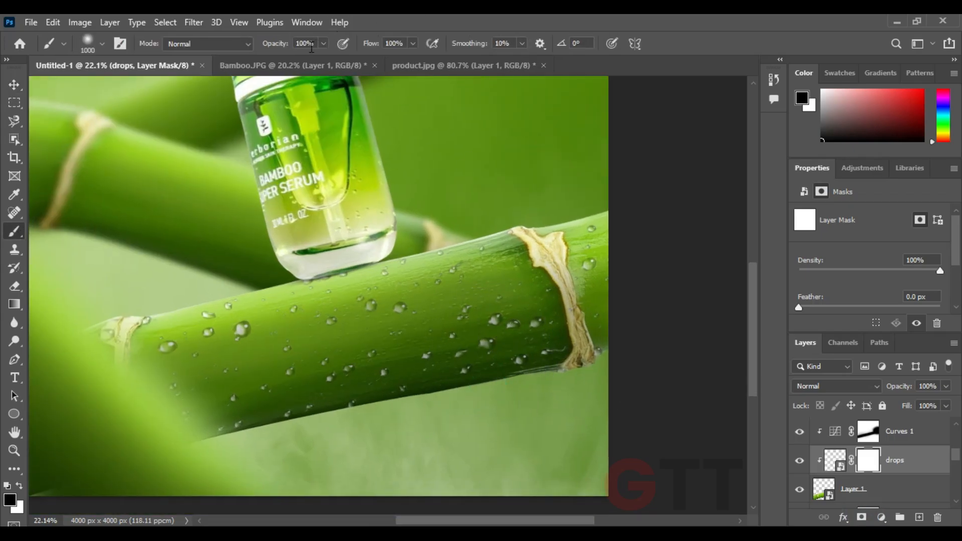
{"action": "mouse_move", "coordinate": [552, 347]}
{"action": "left_mouse_down"}
{"action": "mouse_move", "coordinate": [541, 368]}
{"action": "mouse_move", "coordinate": [512, 380]}
{"action": "mouse_move", "coordinate": [310, 412]}
{"action": "mouse_move", "coordinate": [218, 454]}
{"action": "mouse_move", "coordinate": [309, 397]}
{"action": "left_mouse_up"}
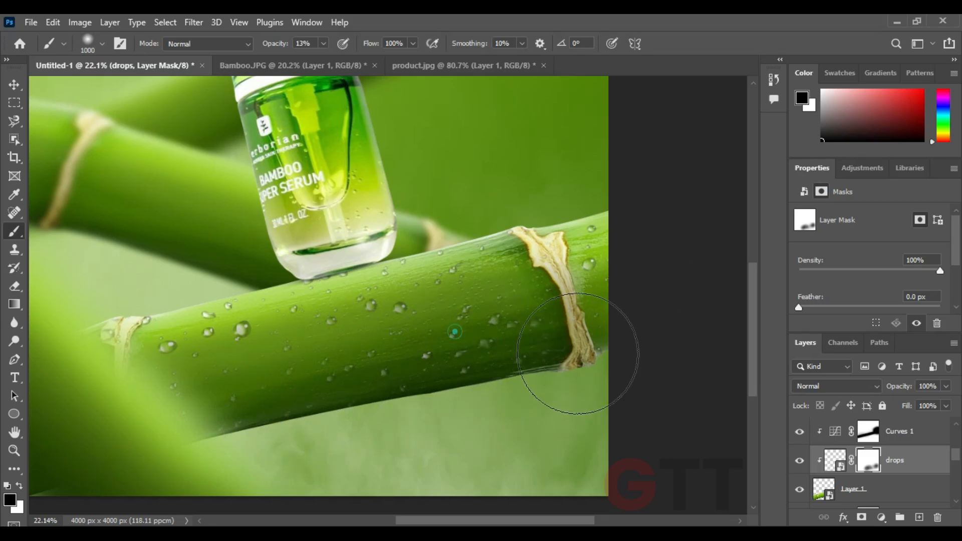
Step: Duplicate the masked drops layer and clip the copy to the middle bamboo behind the bottle
{"action": "key", "text": "ctrl+minus"}
{"action": "key", "text": "ctrl+minus"}
{"action": "left_click_drag", "start_coordinate": [541, 225], "coordinate": [542, 278]}
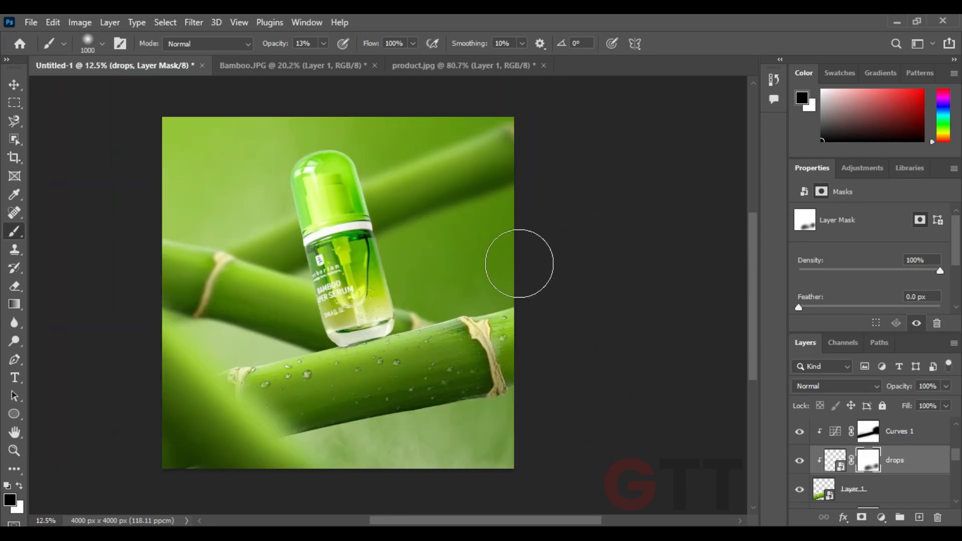
{"action": "left_click", "coordinate": [14, 84]}
{"action": "left_click", "coordinate": [50, 119]}
{"action": "scroll", "coordinate": [906, 464], "scroll_direction": "down", "scroll_amount": 1}
{"action": "left_click_drag", "start_coordinate": [902, 439], "coordinate": [894, 488], "text": "alt"}
Step: Rotate the drops copy by about 19.4° and move it over the middle bamboo
{"action": "key", "text": "ctrl+t"}
{"action": "left_click_drag", "start_coordinate": [633, 356], "coordinate": [598, 442]}
{"action": "left_click_drag", "start_coordinate": [270, 312], "coordinate": [203, 293]}
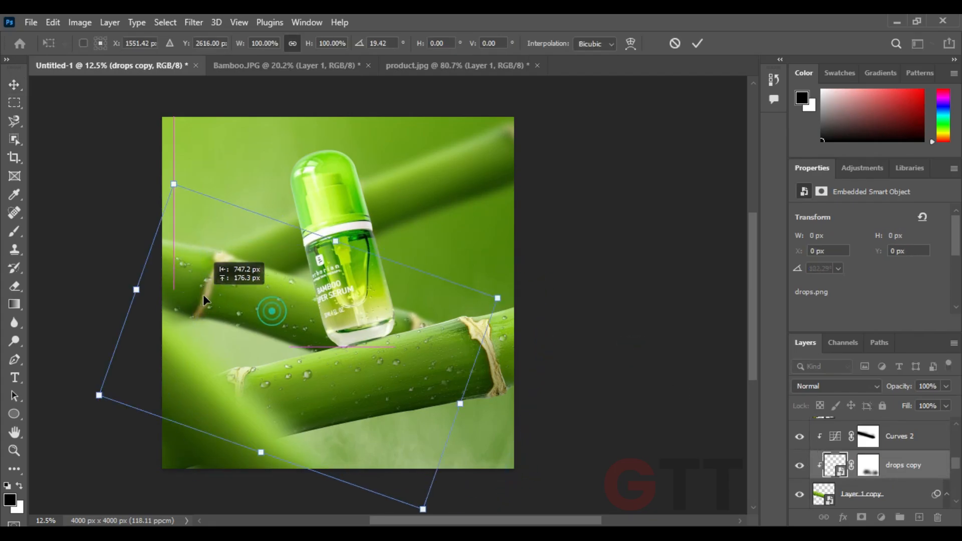
{"action": "key", "text": "Return"}
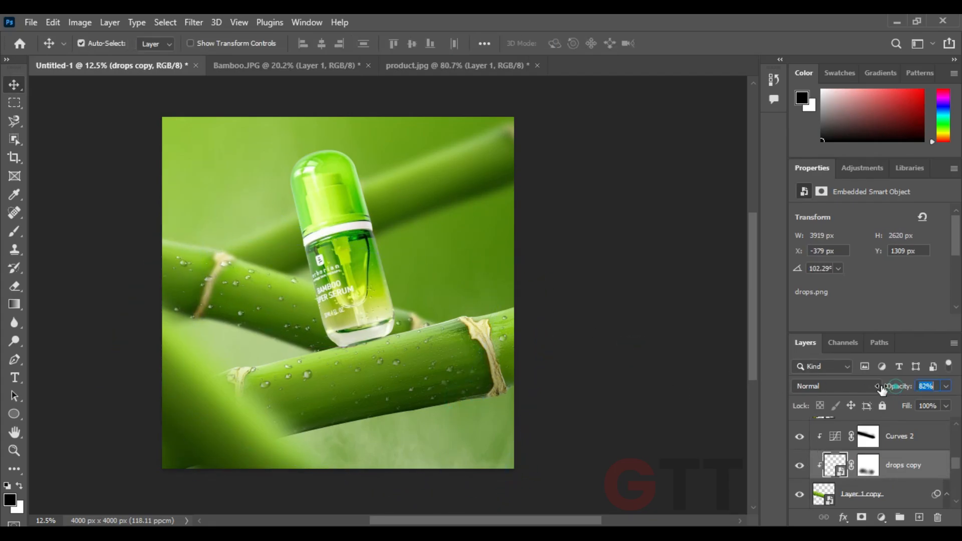
Step: Apply a light Gaussian Blur to the drops copy on the middle bamboo and keep its opacity at 100%
{"action": "left_click", "coordinate": [194, 22]}
{"action": "mouse_move", "coordinate": [254, 203]}
{"action": "left_click", "coordinate": [396, 245]}
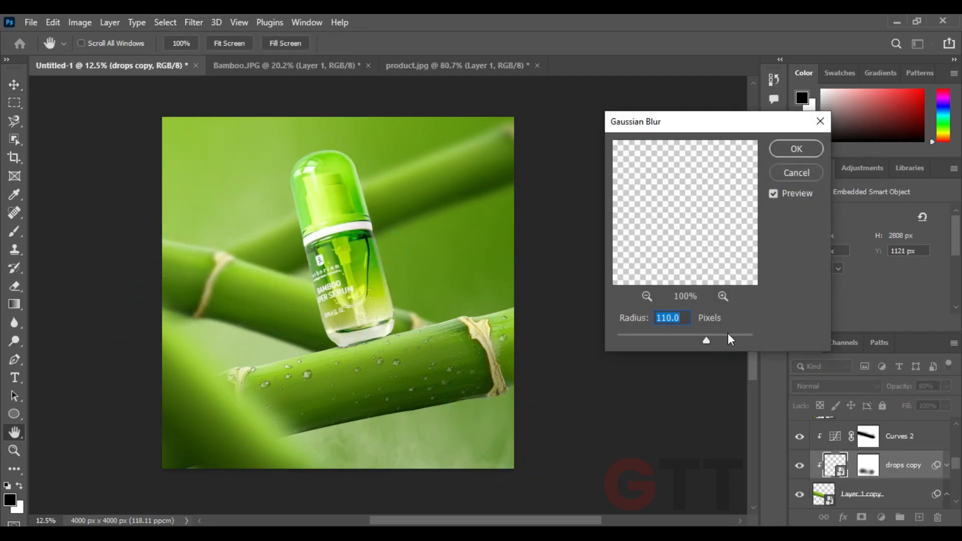
{"action": "left_click_drag", "start_coordinate": [654, 338], "coordinate": [685, 338]}
{"action": "left_click", "coordinate": [795, 149]}
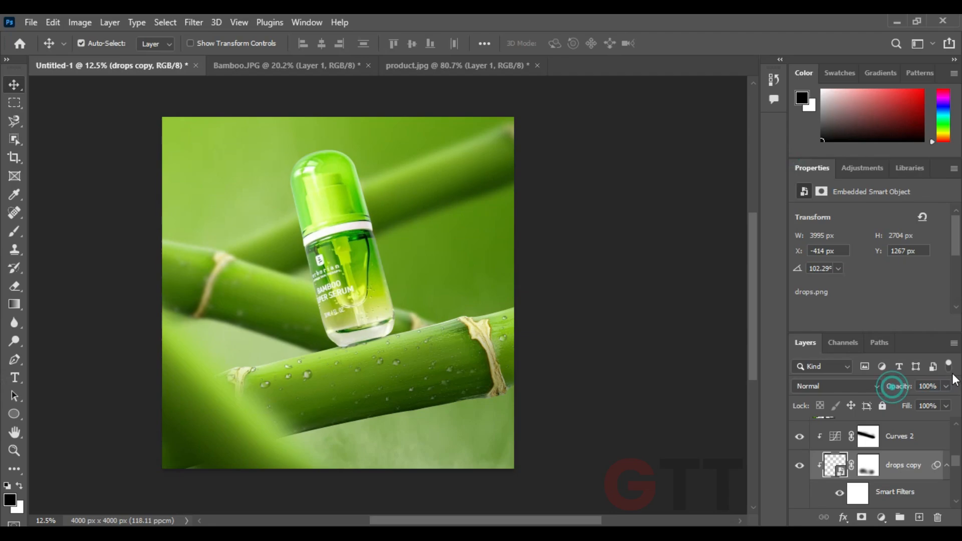
{"action": "left_click", "coordinate": [532, 302]}
Step: Place the white-lens-flares-on-transparent image above the bottle layer and rotate it to about 59.2°
{"action": "scroll", "coordinate": [554, 299], "scroll_direction": "up", "scroll_amount": 1}
{"action": "left_click", "coordinate": [339, 300]}
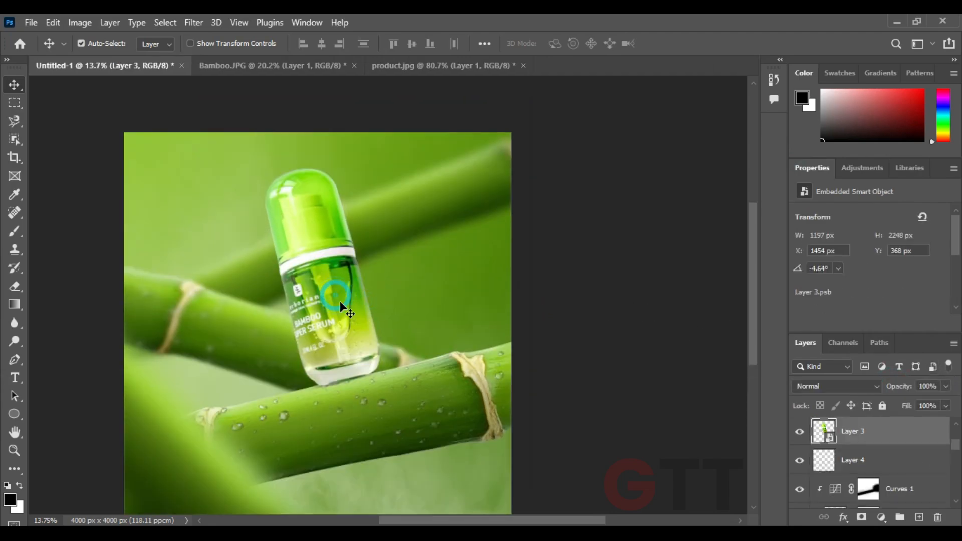
{"action": "scroll", "coordinate": [601, 369], "scroll_direction": "up", "scroll_amount": 1}
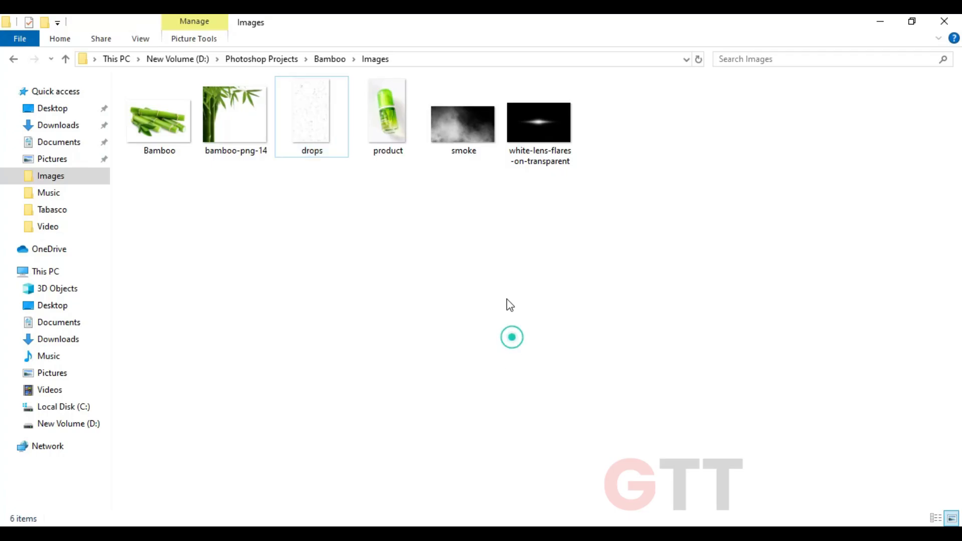
{"action": "left_click_drag", "start_coordinate": [540, 123], "coordinate": [526, 498]}
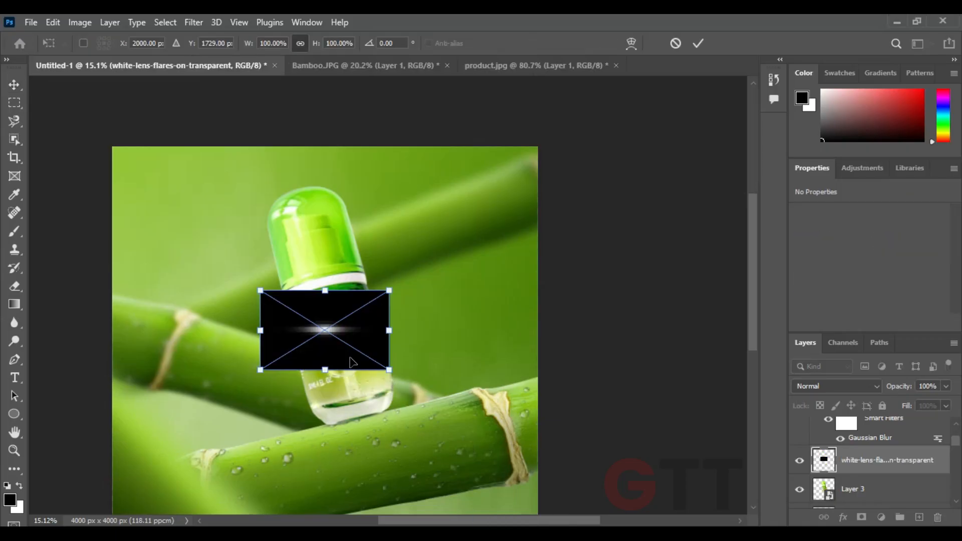
{"action": "left_click_drag", "start_coordinate": [400, 288], "coordinate": [403, 361]}
{"action": "key", "text": "Return"}
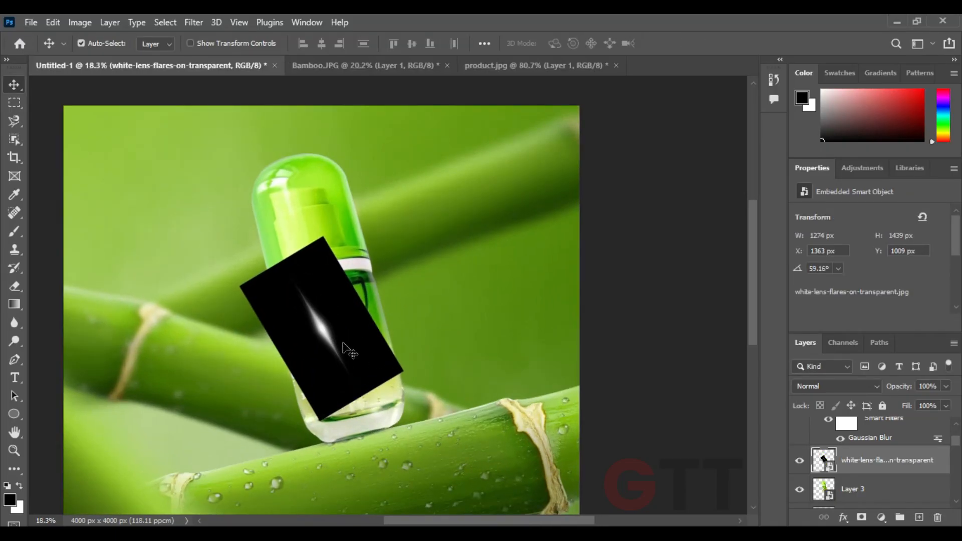
Step: Set the lens flare layer's blend mode to Screen and rotate it to about 76.6° along the bottle's left edge
{"action": "left_click", "coordinate": [835, 385]}
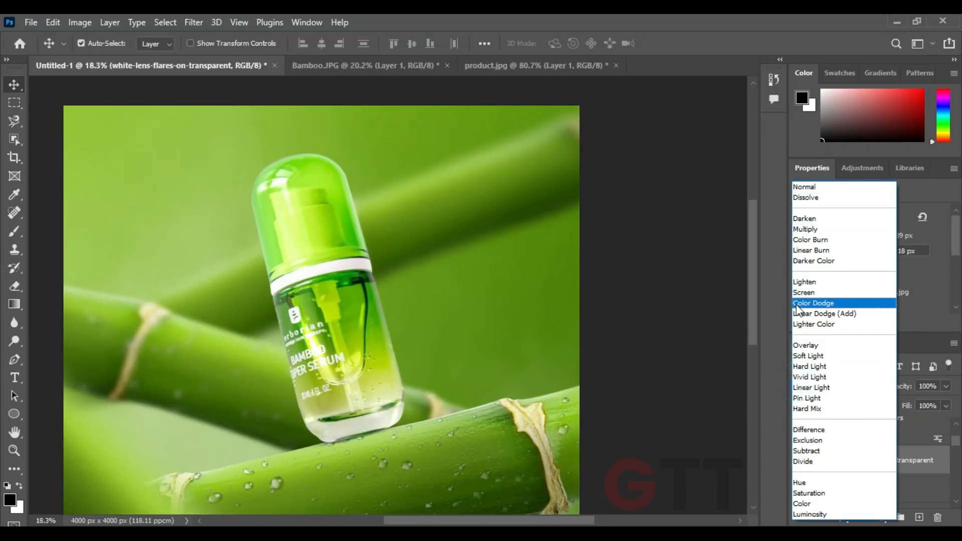
{"action": "left_click", "coordinate": [803, 292]}
{"action": "key", "text": "ctrl+t"}
{"action": "scroll", "coordinate": [323, 348], "scroll_direction": "up", "scroll_amount": 4}
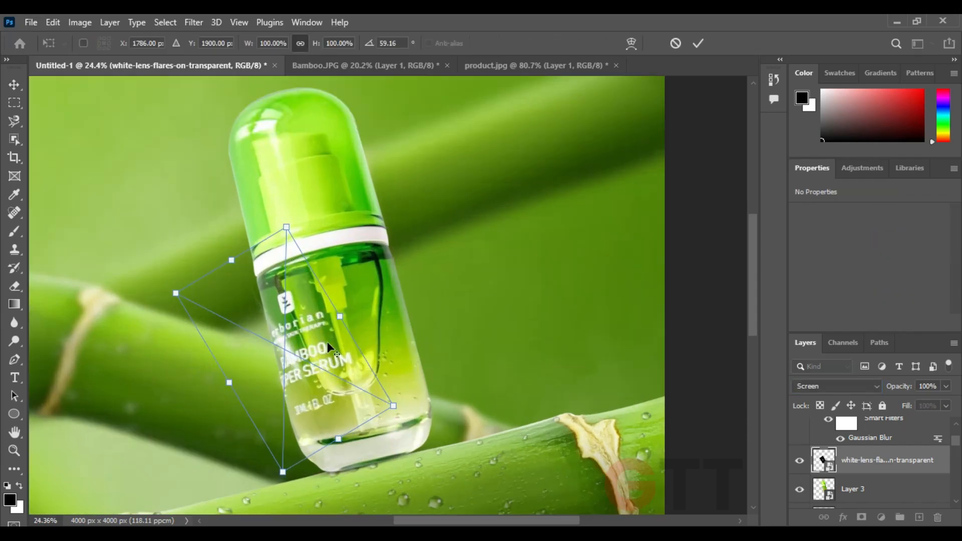
{"action": "left_click_drag", "start_coordinate": [353, 309], "coordinate": [348, 342]}
{"action": "left_click_drag", "start_coordinate": [300, 324], "coordinate": [283, 275]}
{"action": "left_click_drag", "start_coordinate": [321, 186], "coordinate": [330, 190]}
{"action": "left_click_drag", "start_coordinate": [270, 284], "coordinate": [267, 268]}
{"action": "left_click_drag", "start_coordinate": [378, 412], "coordinate": [382, 408]}
{"action": "left_click_drag", "start_coordinate": [286, 413], "coordinate": [297, 460]}
{"action": "key", "text": "Return"}
{"action": "scroll", "coordinate": [263, 362], "scroll_direction": "down", "scroll_amount": 4}
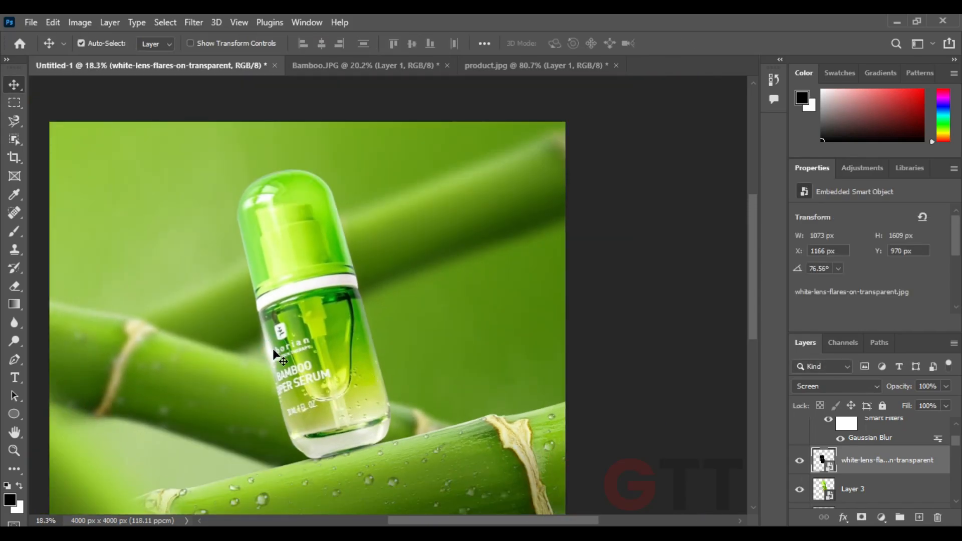
Step: Enlarge the lens flare to about 1149 × 1928 px and align it with the lower left side of the bottle
{"action": "key", "text": "ctrl+t"}
{"action": "left_click_drag", "start_coordinate": [272, 348], "coordinate": [293, 374]}
{"action": "key", "text": "Return"}
{"action": "scroll", "coordinate": [294, 292], "scroll_direction": "up", "scroll_amount": 4}
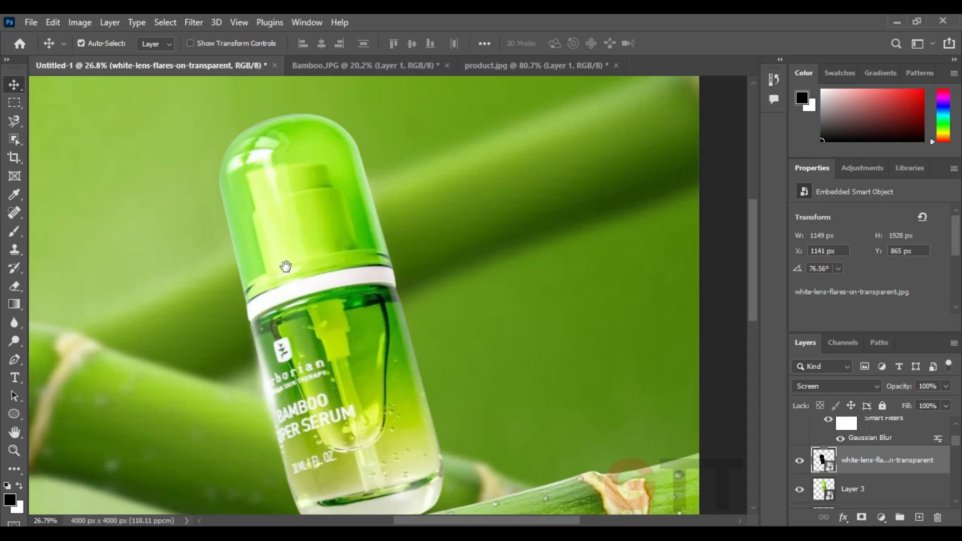
Step: Duplicate the lens flare and place the copy beside the upper left edge of the bottle's cap
{"action": "left_click_drag", "start_coordinate": [285, 266], "coordinate": [291, 309]}
{"action": "left_click_drag", "start_coordinate": [286, 438], "coordinate": [245, 253]}
{"action": "left_click_drag", "start_coordinate": [243, 212], "coordinate": [266, 353]}
{"action": "scroll", "coordinate": [266, 353], "scroll_direction": "up", "scroll_amount": 6}
{"action": "left_click_drag", "start_coordinate": [256, 404], "coordinate": [250, 378]}
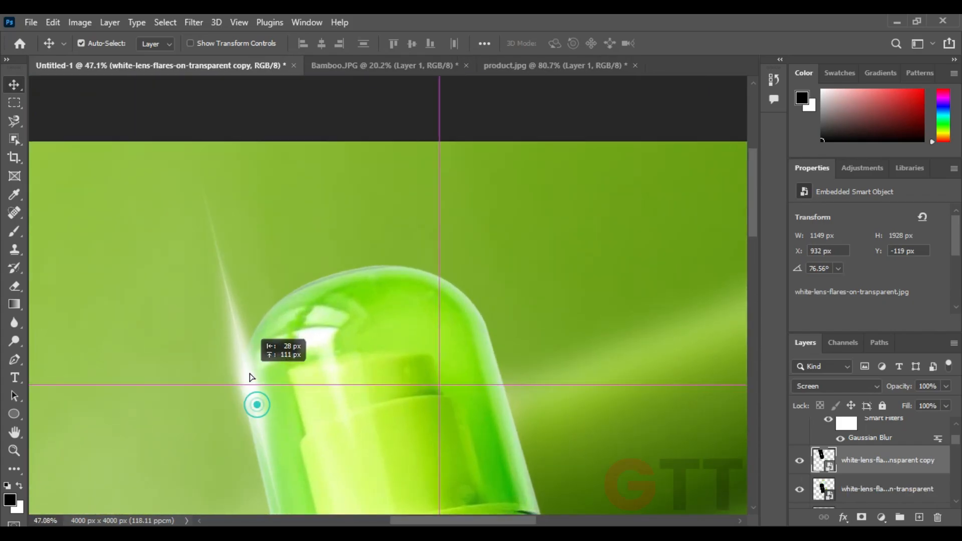
Step: Widen the flare copy to about 147% and warp its outer corners towards the cap's curved edge
{"action": "scroll", "coordinate": [253, 356], "scroll_direction": "down", "scroll_amount": 4}
{"action": "key", "text": "ctrl+t"}
{"action": "scroll", "coordinate": [254, 355], "scroll_direction": "down", "scroll_amount": 1}
{"action": "right_click", "coordinate": [252, 356]}
{"action": "left_click", "coordinate": [287, 378]}
{"action": "right_click", "coordinate": [255, 354]}
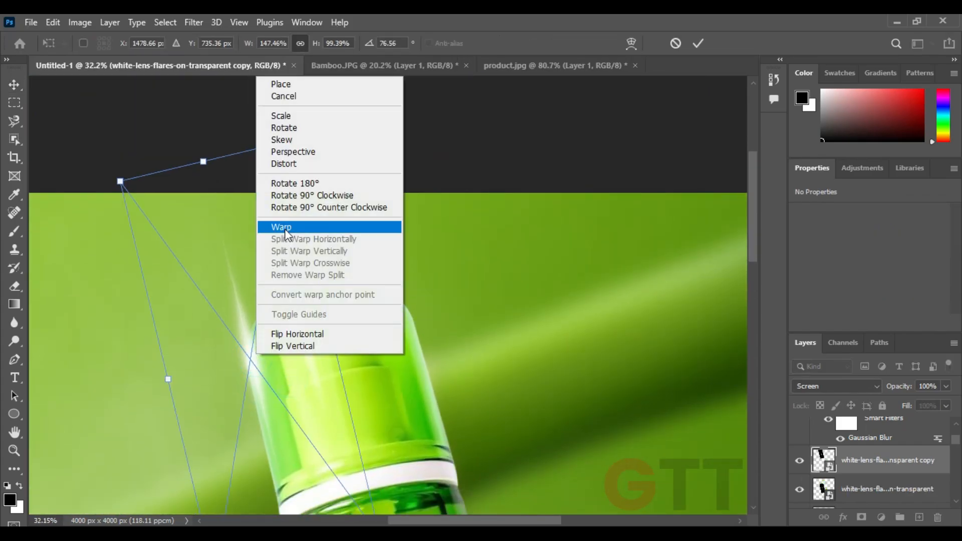
{"action": "left_click", "coordinate": [283, 228]}
{"action": "left_click_drag", "start_coordinate": [286, 142], "coordinate": [413, 277]}
{"action": "left_click_drag", "start_coordinate": [213, 248], "coordinate": [220, 323]}
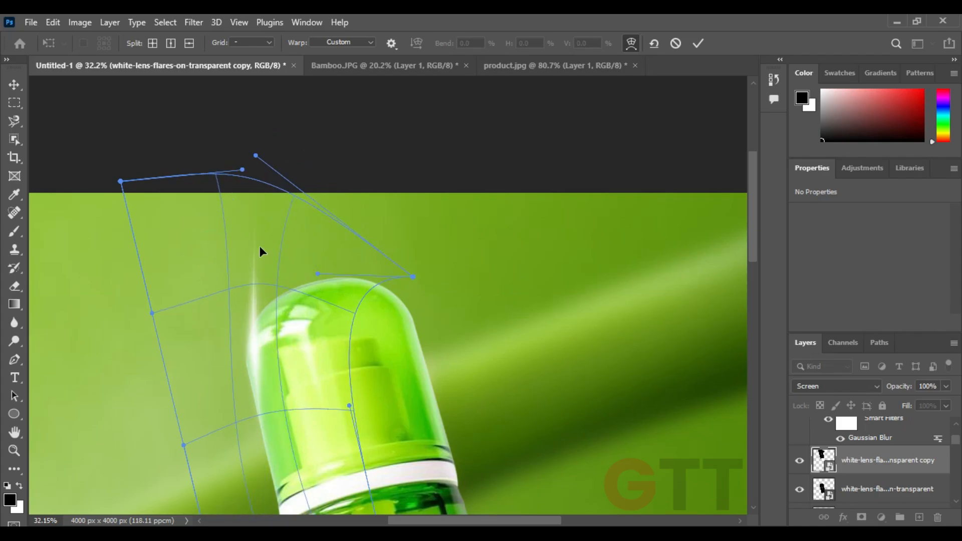
{"action": "left_click_drag", "start_coordinate": [259, 246], "coordinate": [285, 305]}
{"action": "left_click_drag", "start_coordinate": [285, 373], "coordinate": [243, 280]}
{"action": "left_click_drag", "start_coordinate": [358, 469], "coordinate": [492, 275]}
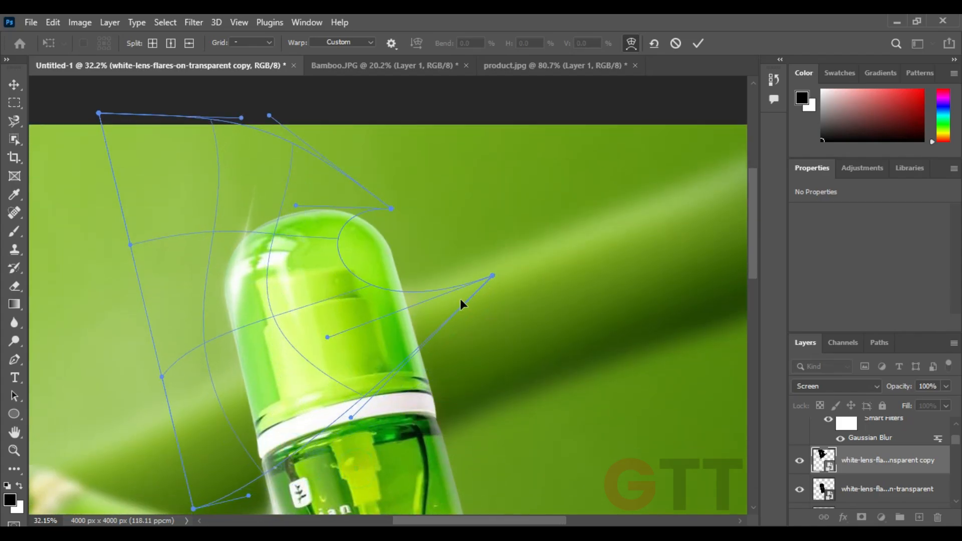
Step: Adjust the warp handles and mesh so the flare copy bends around the cap's rounded upper left edge
{"action": "left_click_drag", "start_coordinate": [269, 116], "coordinate": [393, 230]}
{"action": "left_click_drag", "start_coordinate": [380, 207], "coordinate": [450, 253]}
{"action": "left_click_drag", "start_coordinate": [281, 296], "coordinate": [253, 258]}
{"action": "left_click_drag", "start_coordinate": [241, 367], "coordinate": [265, 371]}
{"action": "left_click_drag", "start_coordinate": [256, 497], "coordinate": [478, 336]}
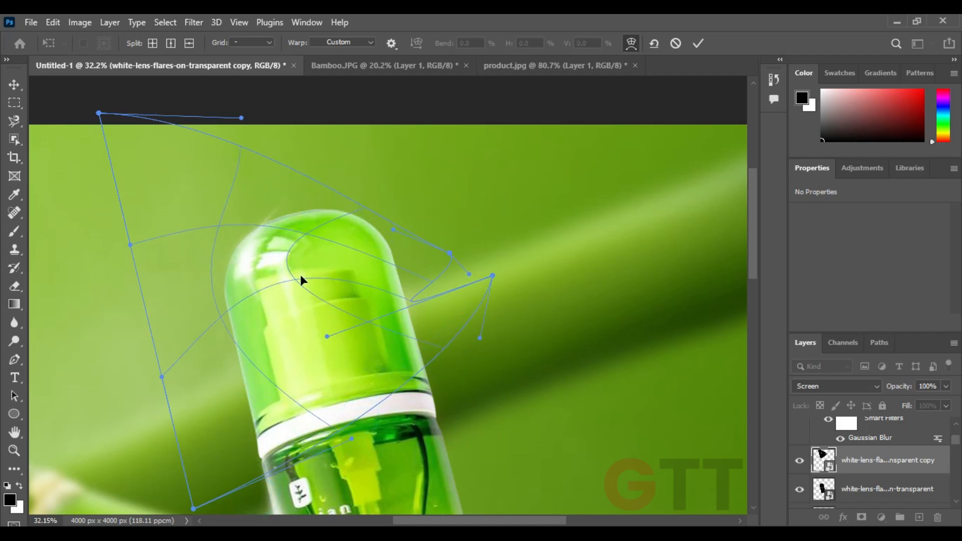
{"action": "left_click_drag", "start_coordinate": [300, 274], "coordinate": [280, 295]}
{"action": "left_click_drag", "start_coordinate": [272, 245], "coordinate": [291, 253]}
{"action": "left_click_drag", "start_coordinate": [319, 430], "coordinate": [314, 478]}
{"action": "left_click_drag", "start_coordinate": [361, 404], "coordinate": [361, 446]}
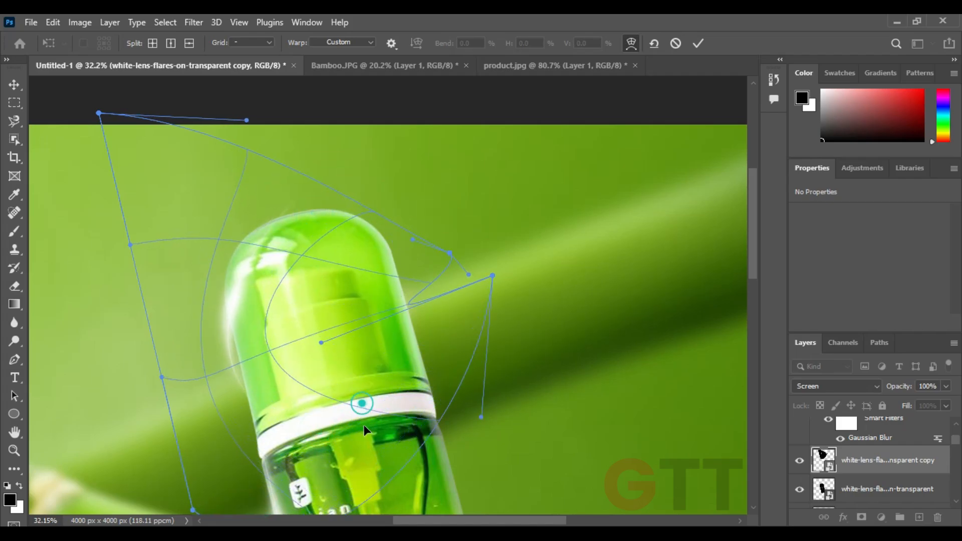
{"action": "left_click_drag", "start_coordinate": [276, 241], "coordinate": [280, 308]}
{"action": "left_click_drag", "start_coordinate": [275, 275], "coordinate": [223, 258]}
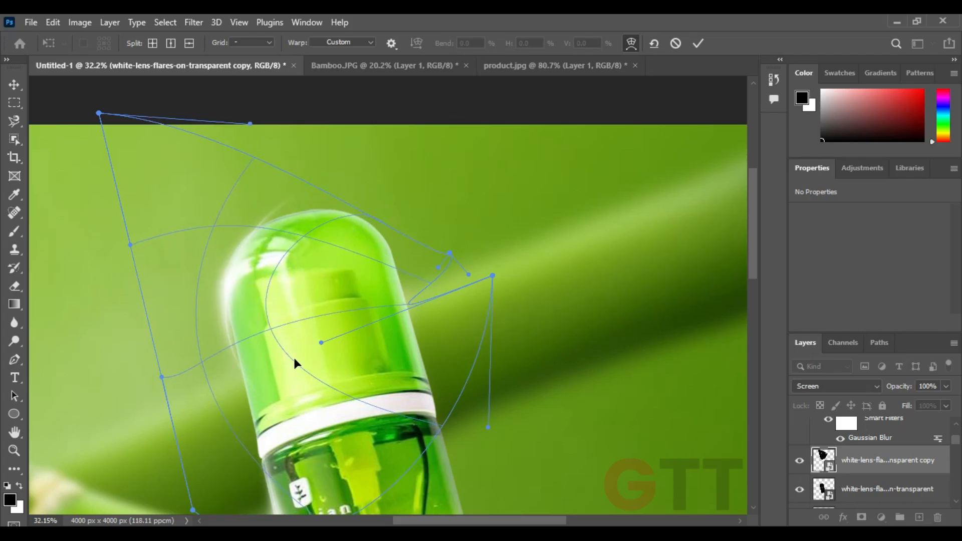
Step: Split the warp mesh, fine-tune its points to hug the cap's outline, and apply the warp
{"action": "scroll", "coordinate": [287, 258], "scroll_direction": "down", "scroll_amount": 3}
{"action": "left_click_drag", "start_coordinate": [423, 284], "coordinate": [424, 401]}
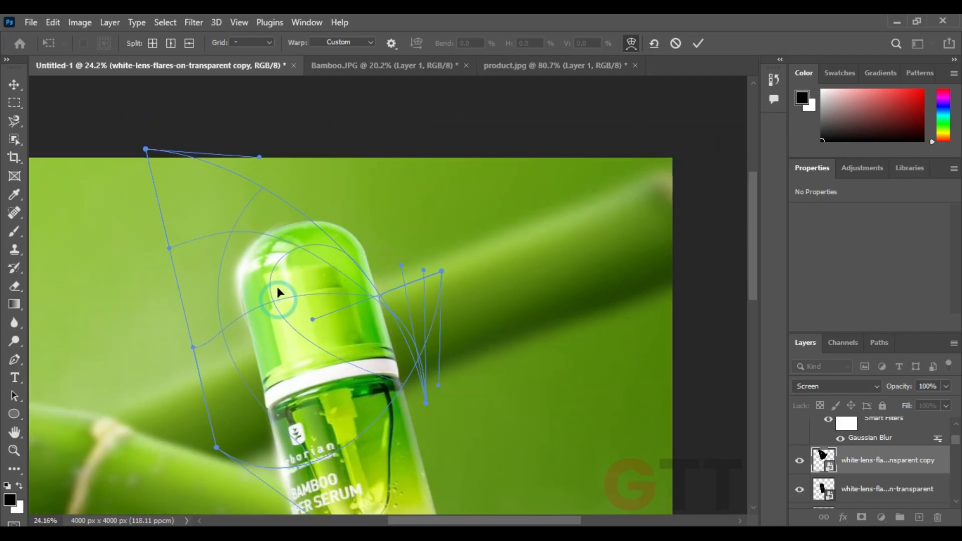
{"action": "left_click_drag", "start_coordinate": [402, 265], "coordinate": [411, 316]}
{"action": "left_click_drag", "start_coordinate": [424, 270], "coordinate": [430, 310]}
{"action": "left_click_drag", "start_coordinate": [282, 356], "coordinate": [258, 354]}
{"action": "left_click", "coordinate": [262, 346], "text": "alt"}
{"action": "left_click_drag", "start_coordinate": [276, 243], "coordinate": [273, 228]}
{"action": "left_click_drag", "start_coordinate": [276, 343], "coordinate": [273, 351]}
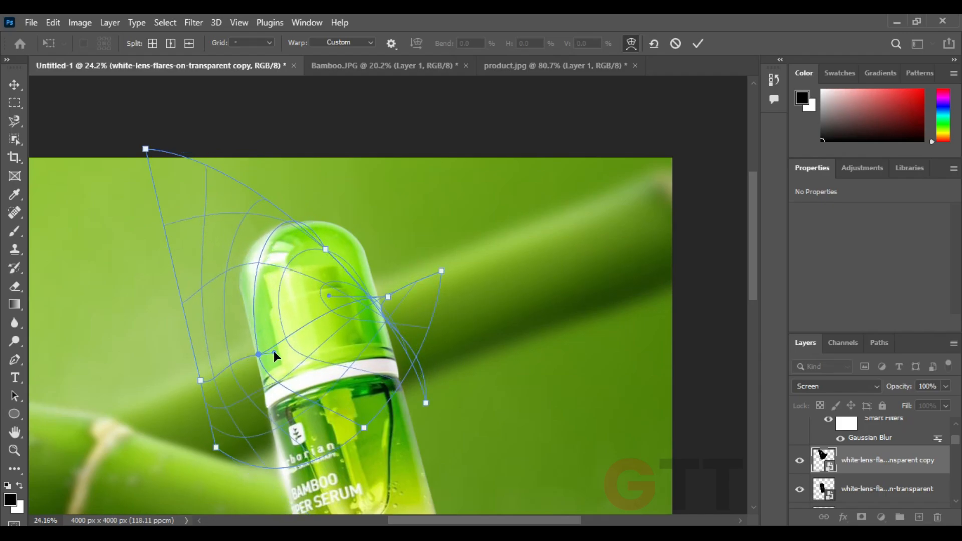
{"action": "left_click_drag", "start_coordinate": [259, 271], "coordinate": [244, 272]}
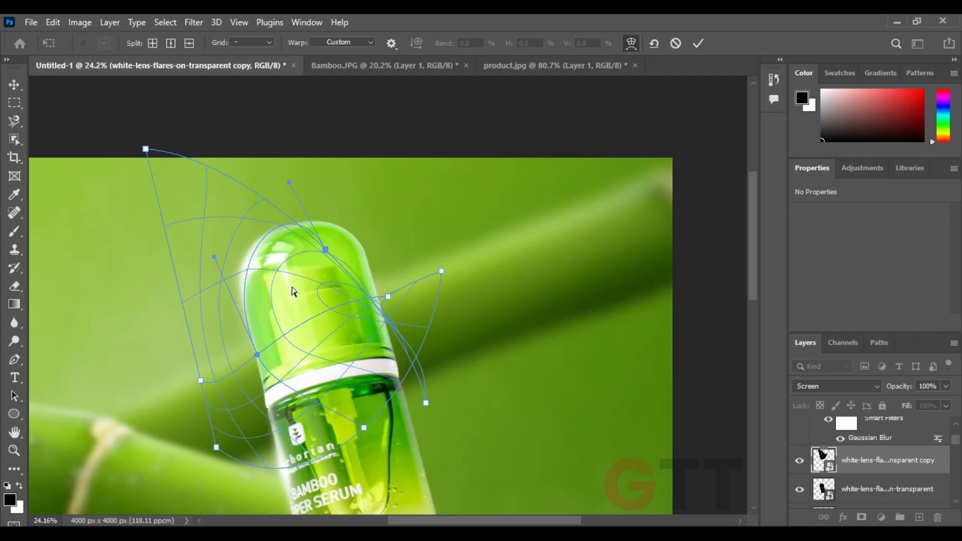
{"action": "key", "text": "Return"}
{"action": "scroll", "coordinate": [236, 301], "scroll_direction": "down", "scroll_amount": 2}
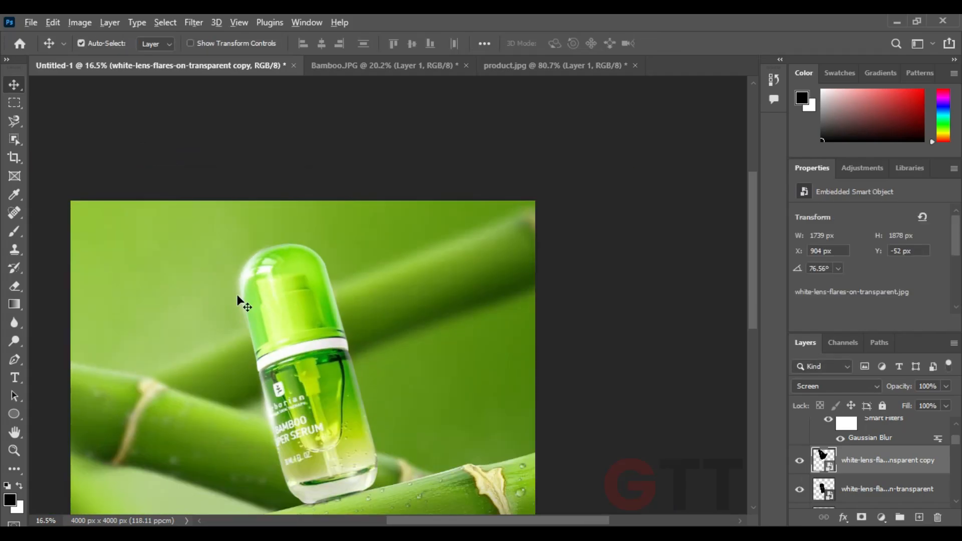
Step: Add a Curves adjustment clipped to the bottle layer and lower its white point output to darken the bottle
{"action": "left_click", "coordinate": [60, 257]}
{"action": "scroll", "coordinate": [224, 251], "scroll_direction": "down", "scroll_amount": 2}
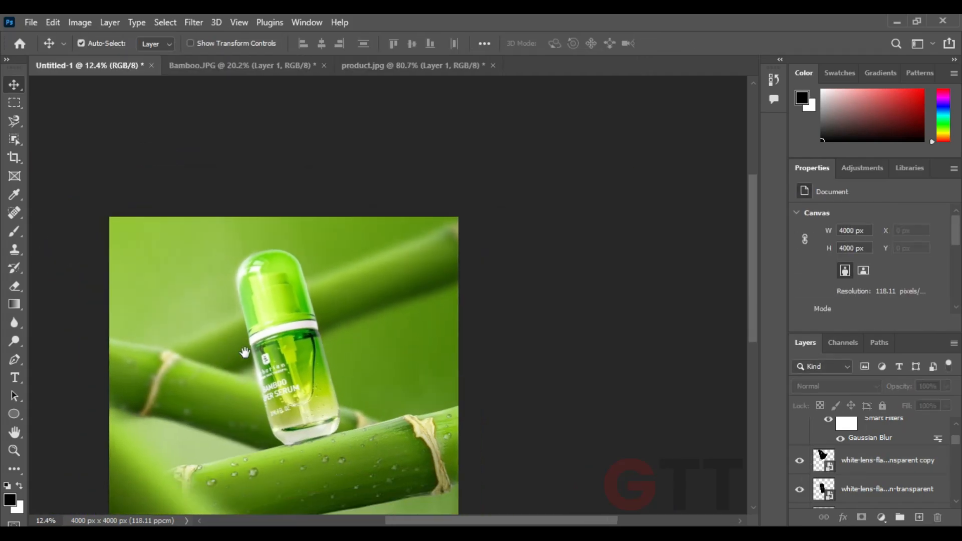
{"action": "scroll", "coordinate": [224, 251], "scroll_direction": "up", "scroll_amount": 2}
{"action": "left_click_drag", "start_coordinate": [222, 370], "coordinate": [258, 314]}
{"action": "left_click", "coordinate": [361, 283]}
{"action": "left_click", "coordinate": [384, 343]}
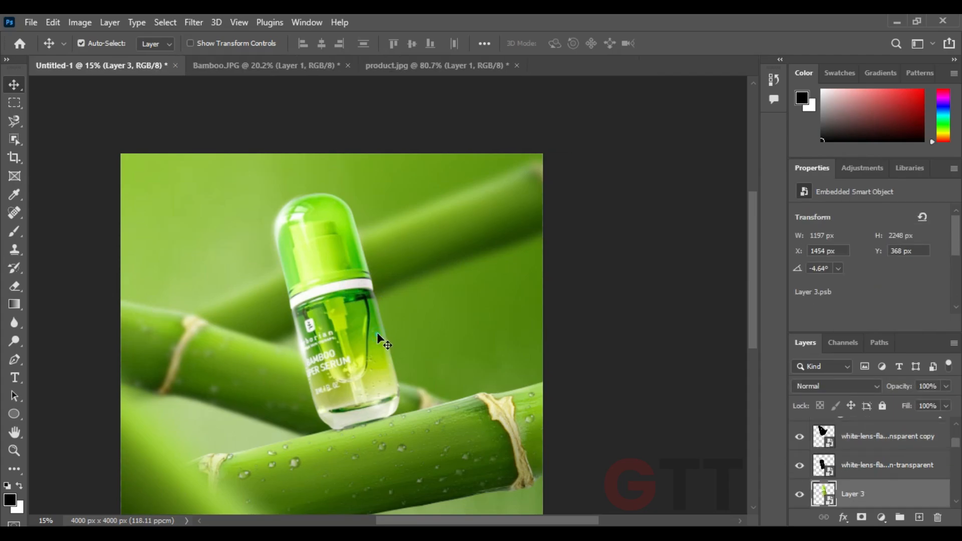
{"action": "left_click", "coordinate": [881, 518]}
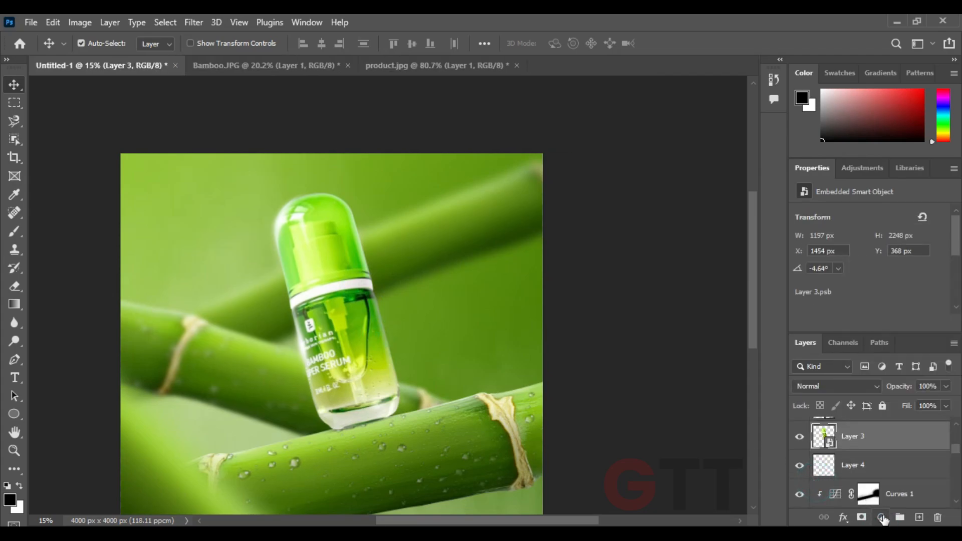
{"action": "left_click", "coordinate": [871, 334]}
{"action": "left_click_drag", "start_coordinate": [937, 239], "coordinate": [937, 256]}
Step: Mask the bottle's Curves adjustment along its left side with a soft 600 px black brush at 14% opacity
{"action": "left_click", "coordinate": [14, 231]}
{"action": "right_click", "coordinate": [175, 188]}
{"action": "key", "text": "Return"}
{"action": "scroll", "coordinate": [304, 156], "scroll_direction": "up", "scroll_amount": 6}
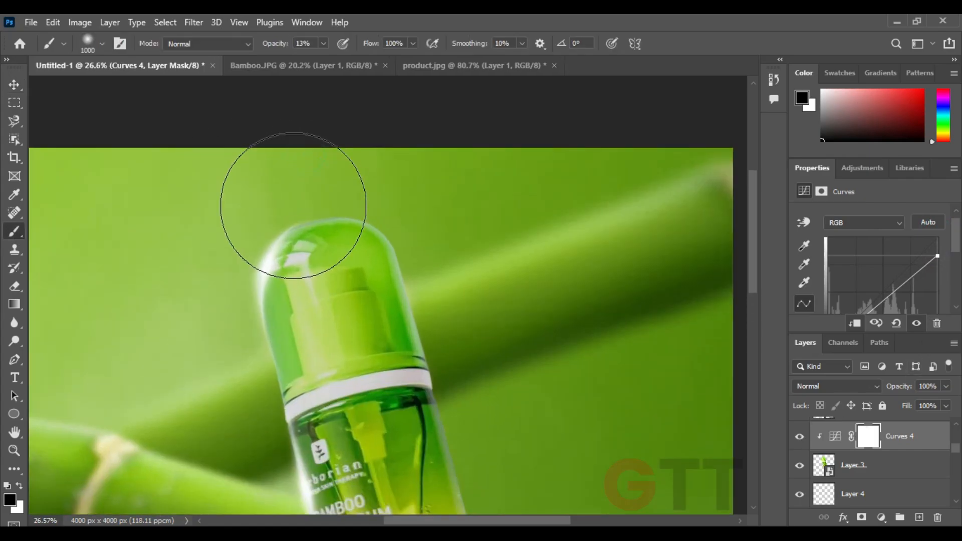
{"action": "key", "text": "bracketleft"}
{"action": "key", "text": "bracketleft"}
{"action": "key", "text": "bracketleft"}
{"action": "key", "text": "bracketleft"}
{"action": "left_click_drag", "start_coordinate": [268, 43], "coordinate": [321, 43]}
{"action": "left_click", "coordinate": [347, 168]}
{"action": "left_click_drag", "start_coordinate": [310, 175], "coordinate": [255, 211]}
{"action": "left_click_drag", "start_coordinate": [265, 460], "coordinate": [235, 297]}
{"action": "left_click_drag", "start_coordinate": [272, 177], "coordinate": [267, 440]}
{"action": "scroll", "coordinate": [267, 440], "scroll_direction": "down", "scroll_amount": 2}
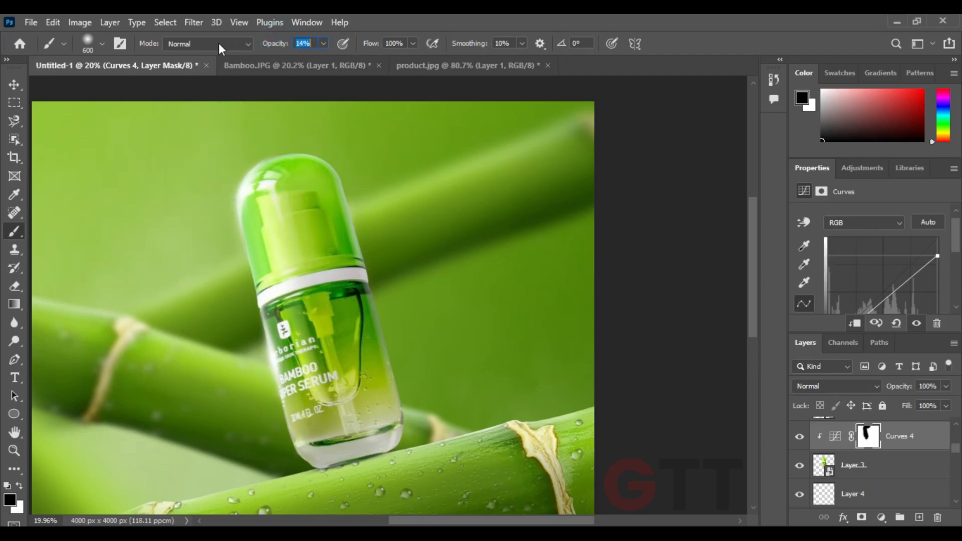
Step: Lower the white point output of the bottle's Curves adjustment further and reselect its layer mask
{"action": "left_click", "coordinate": [835, 436]}
{"action": "left_click_drag", "start_coordinate": [937, 256], "coordinate": [939, 265]}
{"action": "left_click", "coordinate": [867, 435]}
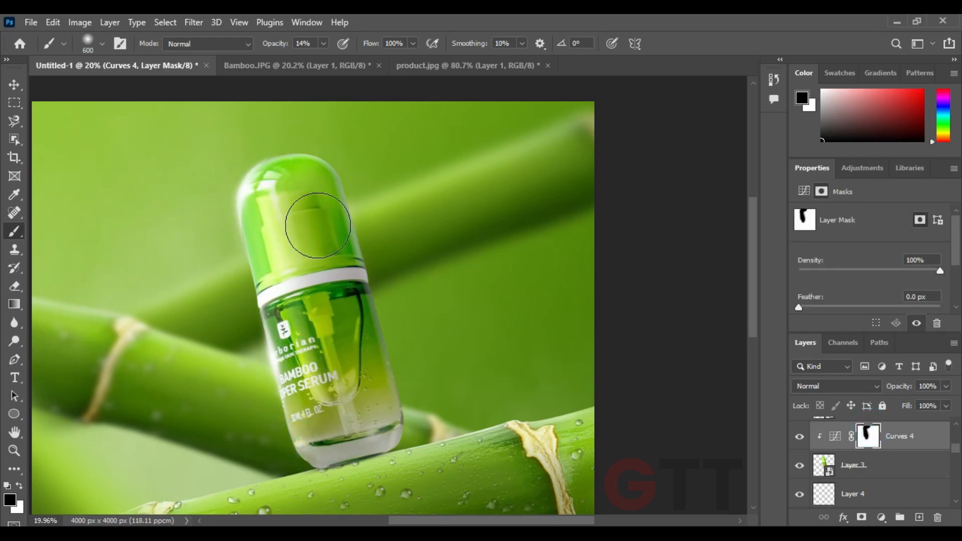
Step: Add a mask to the bottle layer and softly fade the glass base with a 200 px black brush at 9% flow
{"action": "left_click", "coordinate": [863, 471]}
{"action": "left_click", "coordinate": [861, 517]}
{"action": "scroll", "coordinate": [369, 407], "scroll_direction": "up", "scroll_amount": 5}
{"action": "left_click_drag", "start_coordinate": [365, 408], "coordinate": [359, 315]}
{"action": "key", "text": "["}
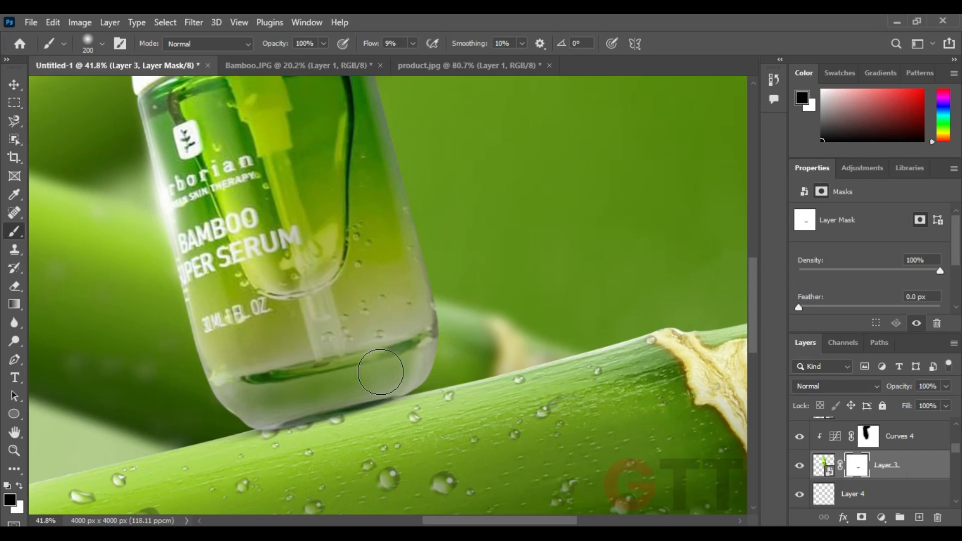
{"action": "scroll", "coordinate": [351, 351], "scroll_direction": "down", "scroll_amount": 6, "text": "alt"}
{"action": "key", "text": "v"}
{"action": "left_click", "coordinate": [148, 180]}
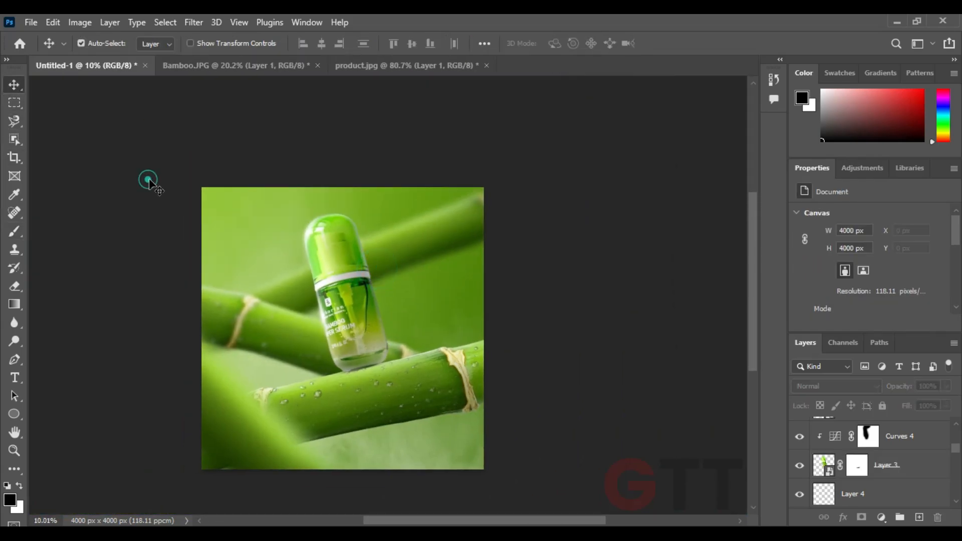
{"action": "right_click", "coordinate": [122, 188]}
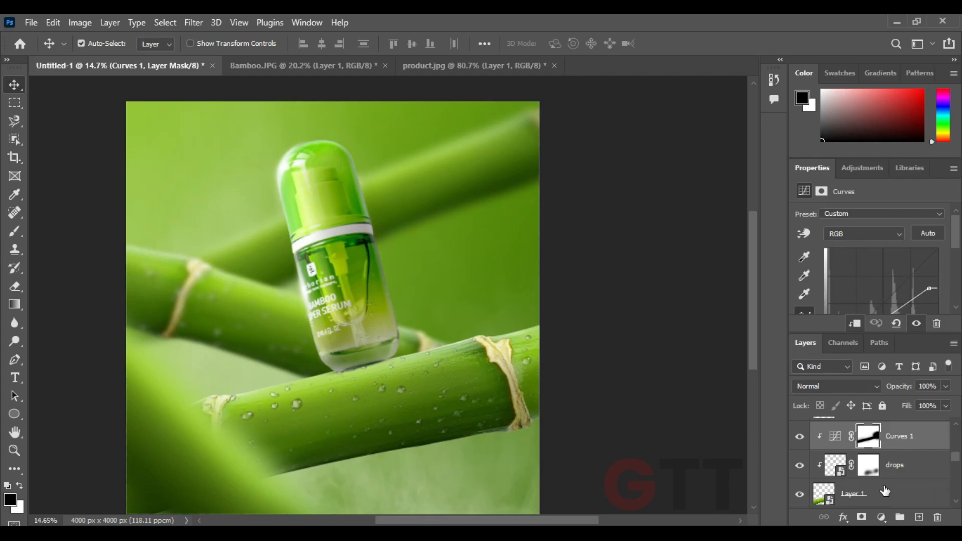
Step: Add a white (ffffff) solid color fill clipped to the front bamboo layer and invert its mask to black
{"action": "left_click", "coordinate": [883, 485]}
{"action": "left_click", "coordinate": [888, 516]}
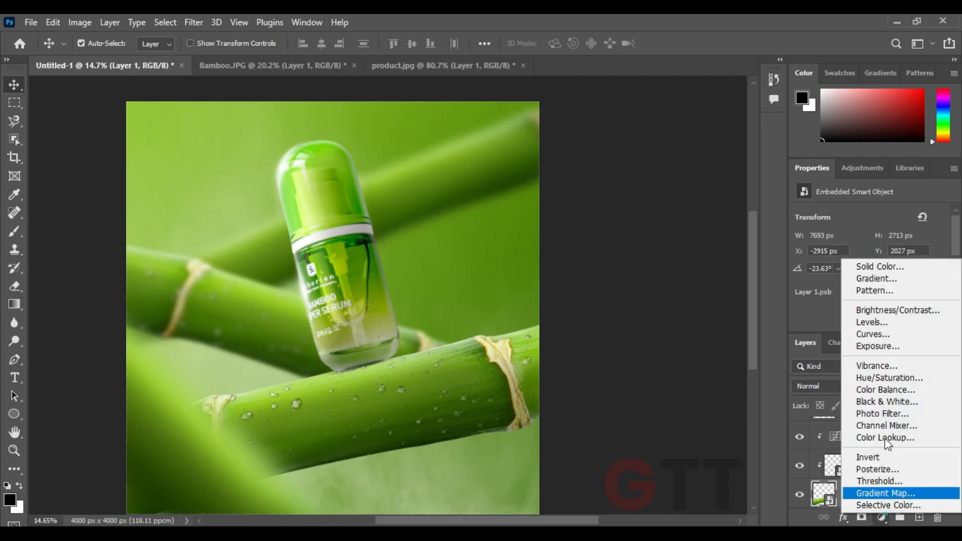
{"action": "left_click", "coordinate": [879, 264]}
{"action": "type", "text": "ffffff"}
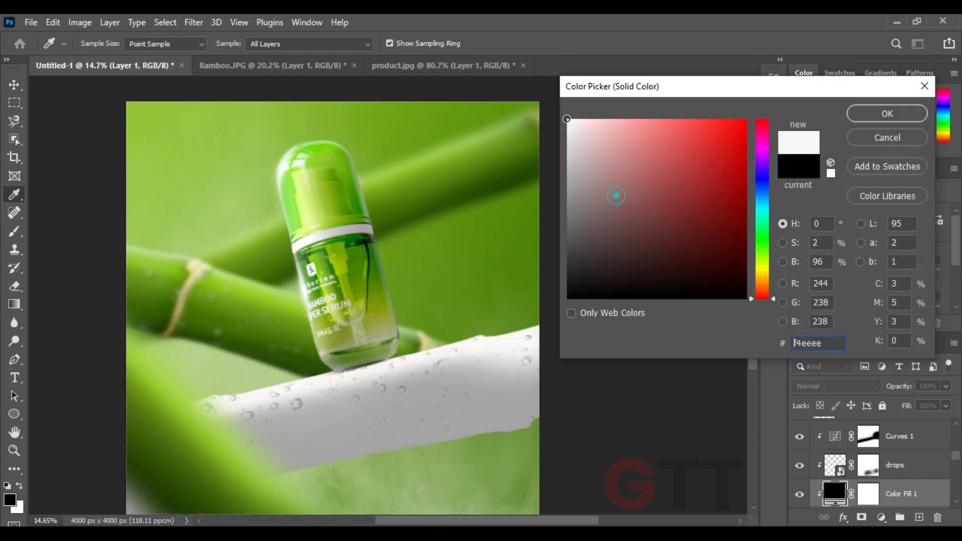
{"action": "left_click", "coordinate": [886, 113]}
{"action": "scroll", "coordinate": [871, 466], "scroll_direction": "down", "scroll_amount": 1}
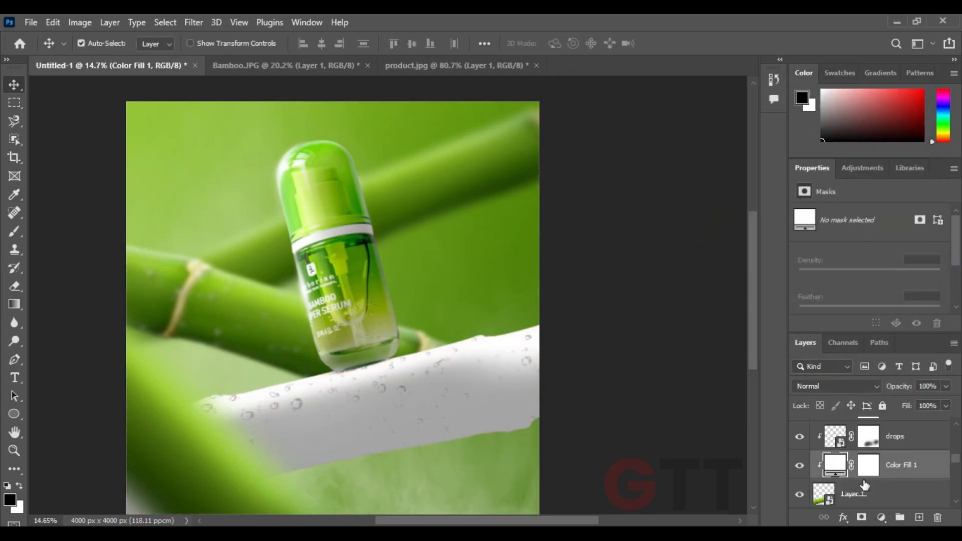
{"action": "left_click", "coordinate": [872, 471]}
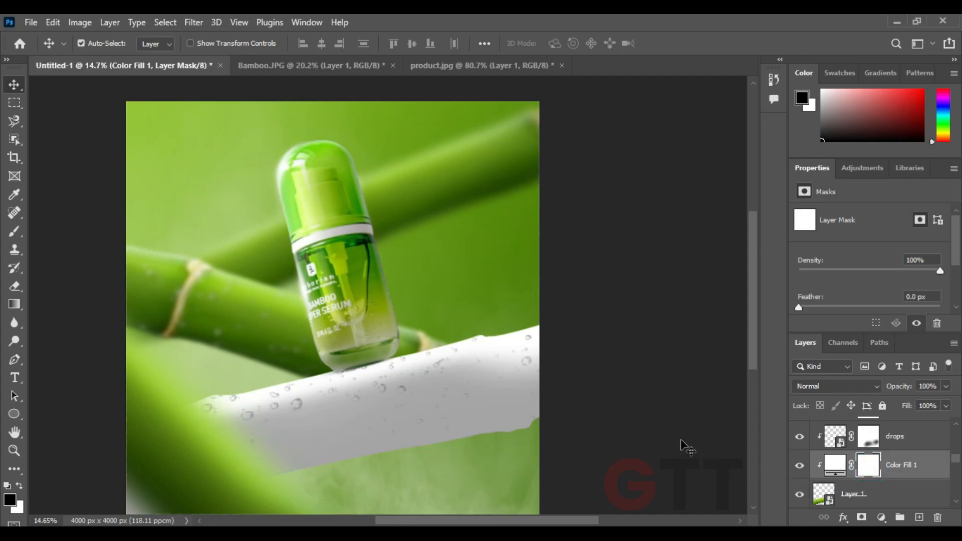
{"action": "key", "text": "ctrl+i"}
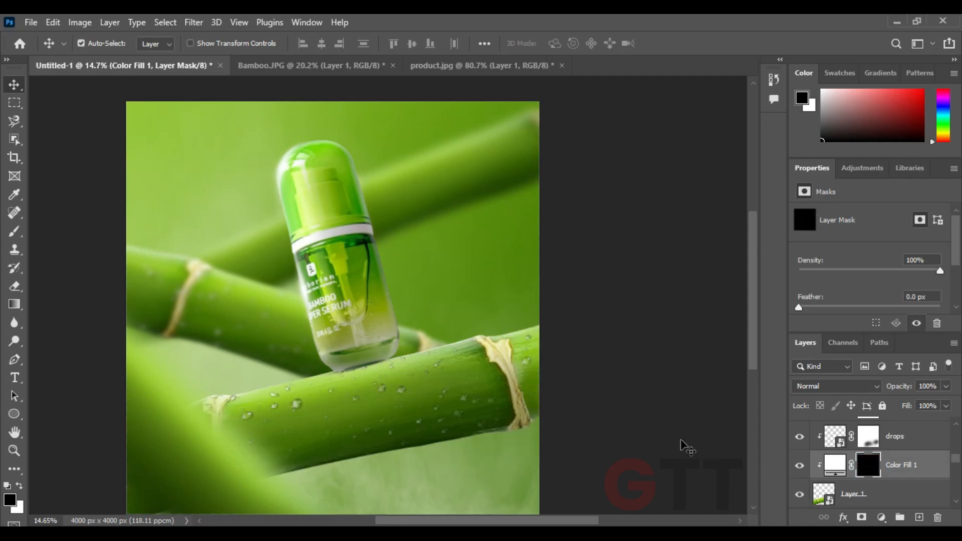
Step: Paint a white rim highlight along the front bamboo's upper edge on the fill mask with a 200 px brush at 100% flow
{"action": "left_click", "coordinate": [16, 237]}
{"action": "scroll", "coordinate": [445, 379], "scroll_direction": "up", "scroll_amount": 3}
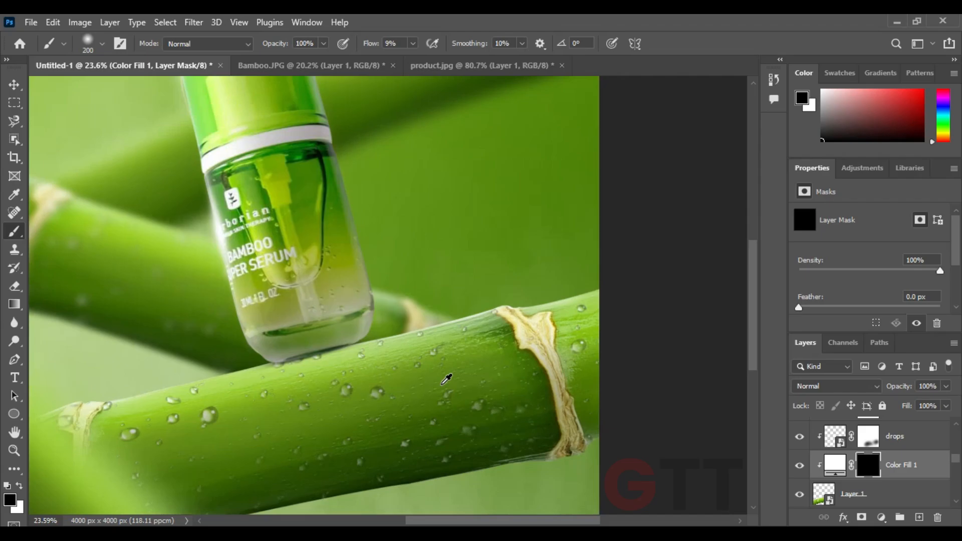
{"action": "key", "text": "x"}
{"action": "left_click", "coordinate": [594, 285]}
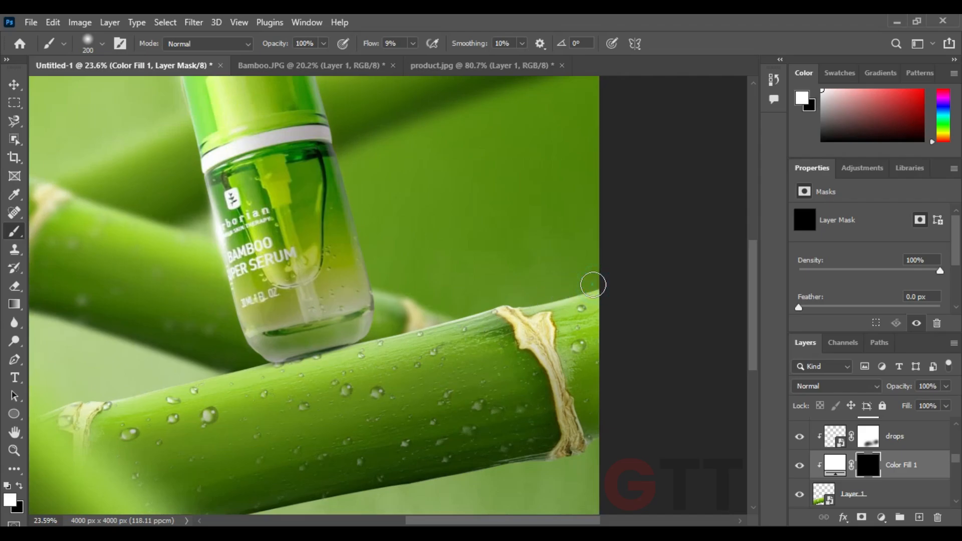
{"action": "left_click", "coordinate": [600, 277]}
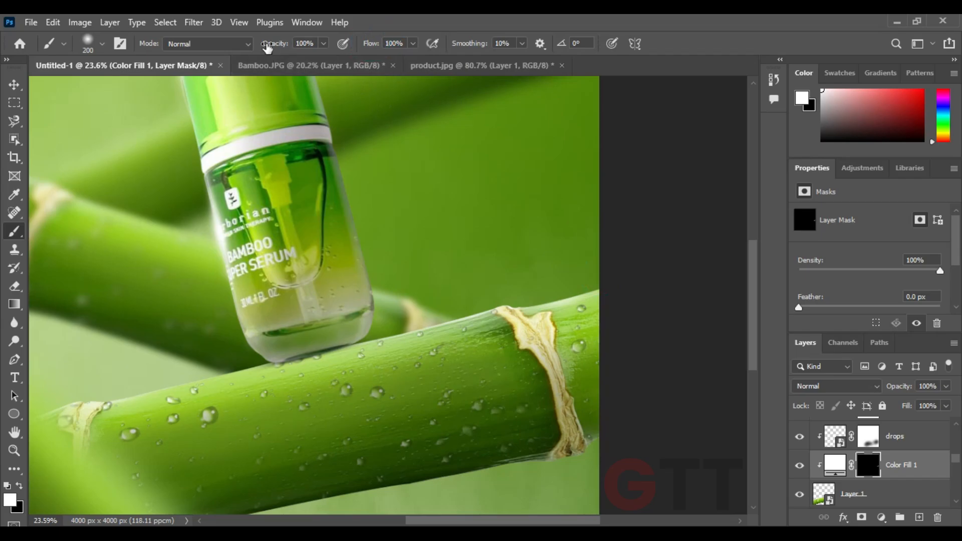
{"action": "mouse_move", "coordinate": [596, 281]}
{"action": "left_mouse_down"}
{"action": "mouse_move", "coordinate": [510, 297]}
{"action": "mouse_move", "coordinate": [539, 277]}
{"action": "left_mouse_up"}
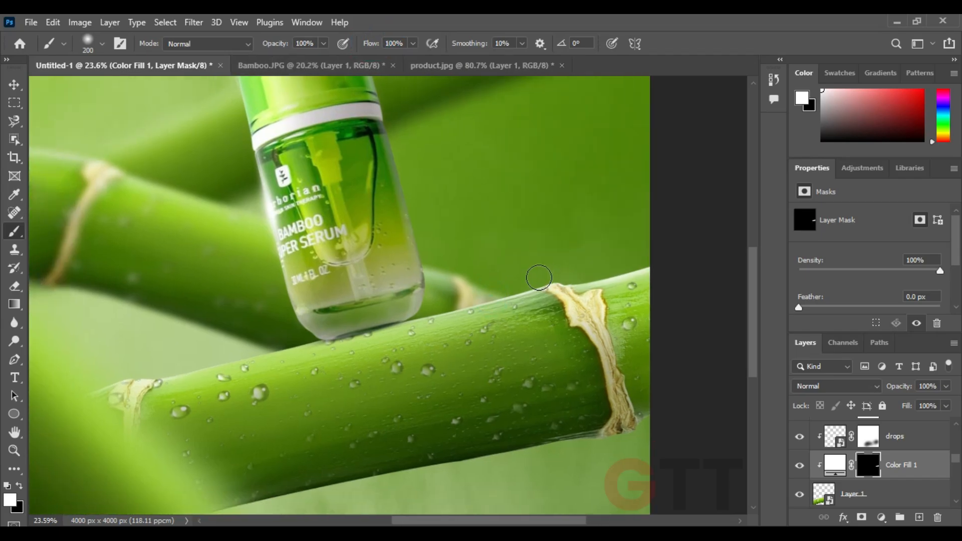
{"action": "left_click", "coordinate": [404, 315], "text": "shift"}
{"action": "left_click_drag", "start_coordinate": [409, 313], "coordinate": [500, 296]}
{"action": "left_click", "coordinate": [405, 325]}
{"action": "left_click_drag", "start_coordinate": [374, 326], "coordinate": [468, 302]}
{"action": "left_click", "coordinate": [286, 346], "text": "shift"}
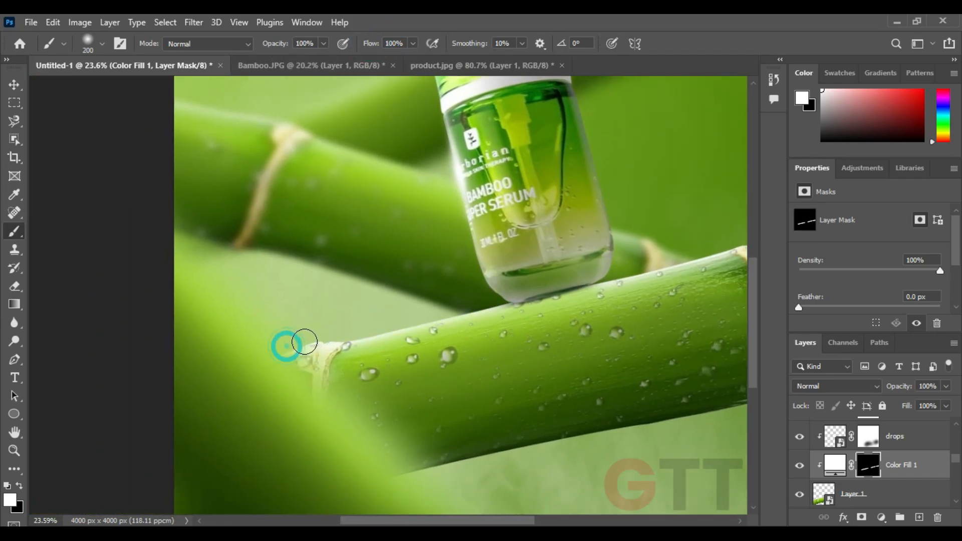
Step: Paint a faint white glow over the front bamboo on its color fill mask with a 1000 px brush at 7% opacity
{"action": "key", "text": "ctrl+0"}
{"action": "left_click_drag", "start_coordinate": [271, 44], "coordinate": [199, 50]}
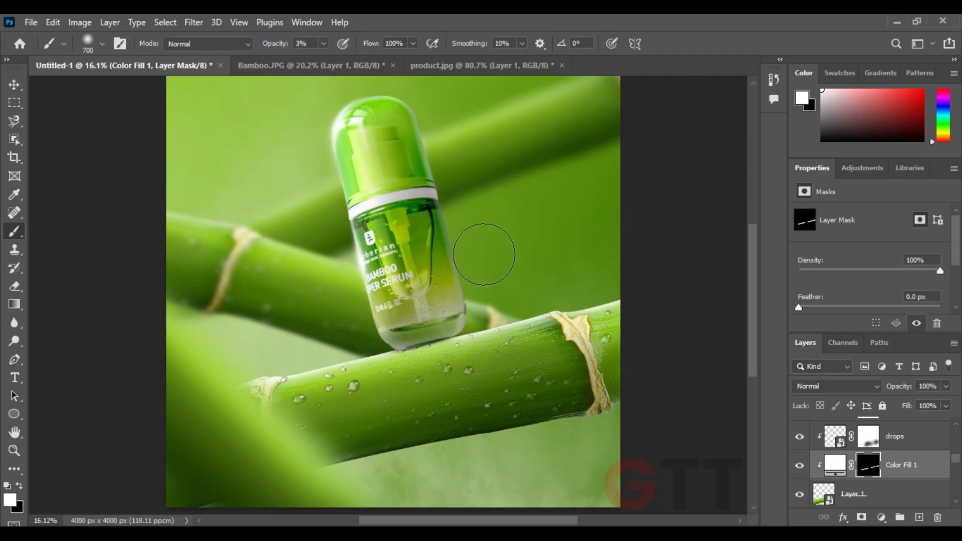
{"action": "key", "text": "]"}
{"action": "key", "text": "]"}
{"action": "key", "text": "]"}
{"action": "left_click_drag", "start_coordinate": [275, 46], "coordinate": [278, 46]}
{"action": "mouse_move", "coordinate": [590, 296]}
{"action": "left_mouse_down"}
{"action": "mouse_move", "coordinate": [632, 283]}
{"action": "mouse_move", "coordinate": [468, 315]}
{"action": "mouse_move", "coordinate": [370, 366]}
{"action": "left_mouse_up"}
{"action": "scroll", "coordinate": [408, 323], "scroll_direction": "down", "scroll_amount": 3}
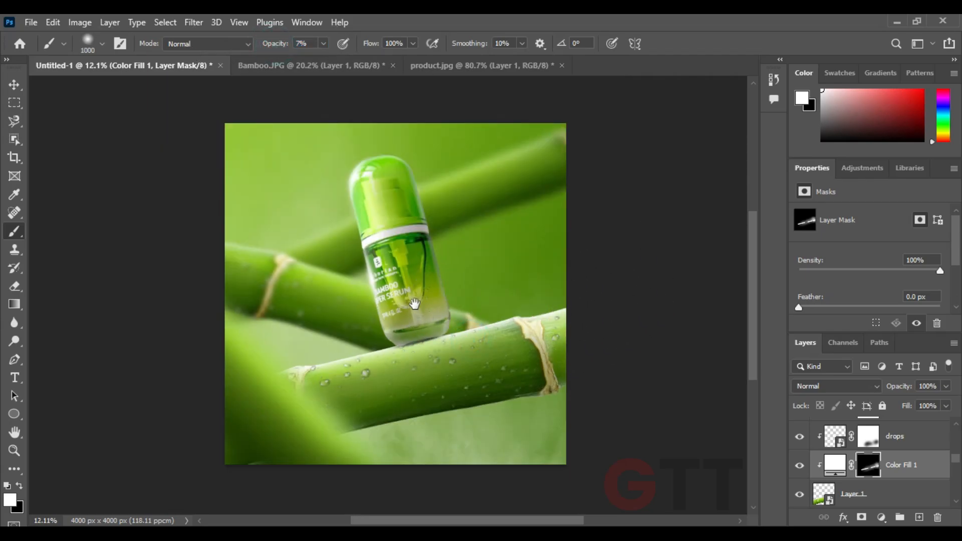
{"action": "left_click_drag", "start_coordinate": [414, 305], "coordinate": [299, 350]}
{"action": "left_click_drag", "start_coordinate": [335, 295], "coordinate": [410, 268]}
{"action": "left_click", "coordinate": [14, 85]}
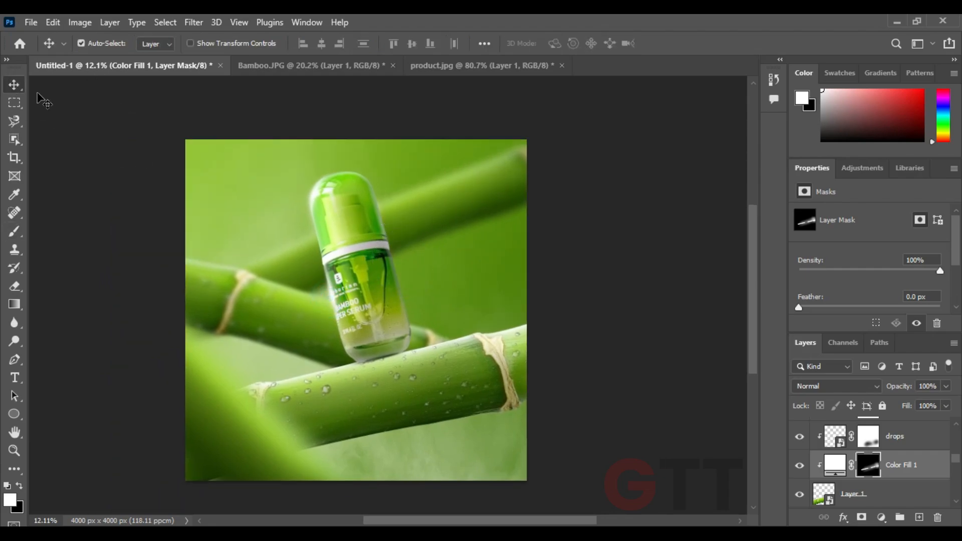
{"action": "left_click", "coordinate": [60, 102]}
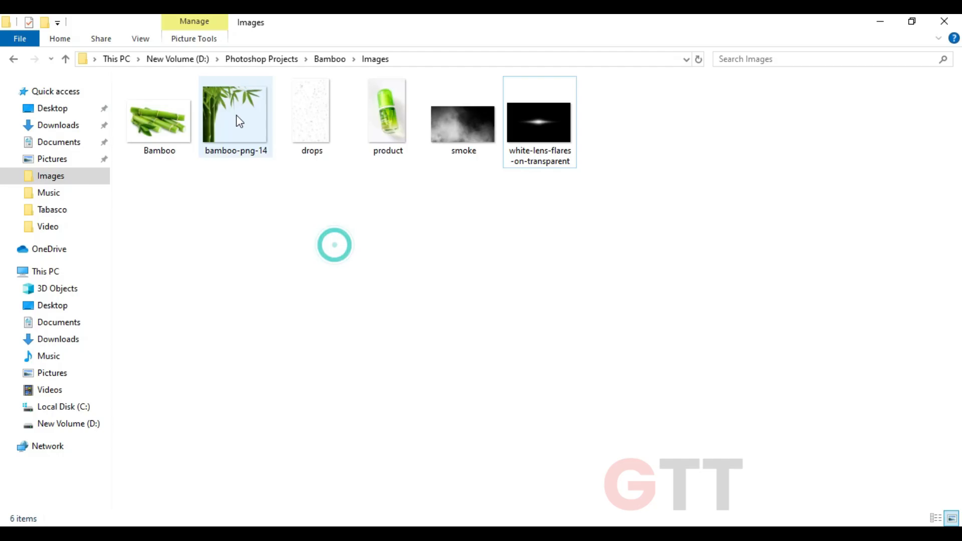
Step: Place the bamboo-png-14 image so its leaves hang over the bottle's cap, rotated about 12.95°
{"action": "left_click_drag", "start_coordinate": [239, 122], "coordinate": [354, 372]}
{"action": "left_click_drag", "start_coordinate": [372, 237], "coordinate": [411, 147]}
{"action": "key", "text": "Return"}
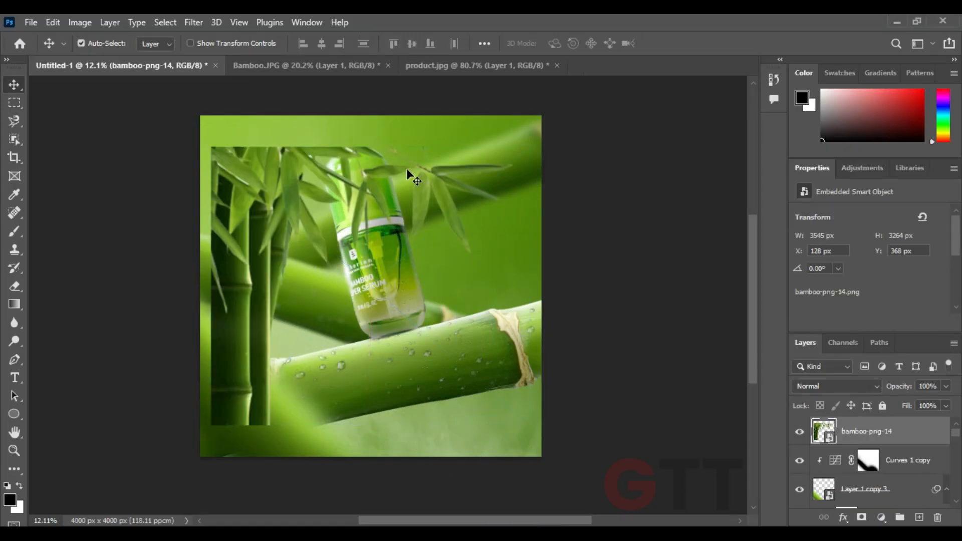
{"action": "left_click_drag", "start_coordinate": [437, 224], "coordinate": [403, 197]}
{"action": "key", "text": "ctrl+t"}
{"action": "left_click_drag", "start_coordinate": [510, 210], "coordinate": [393, 233]}
{"action": "key", "text": "Return"}
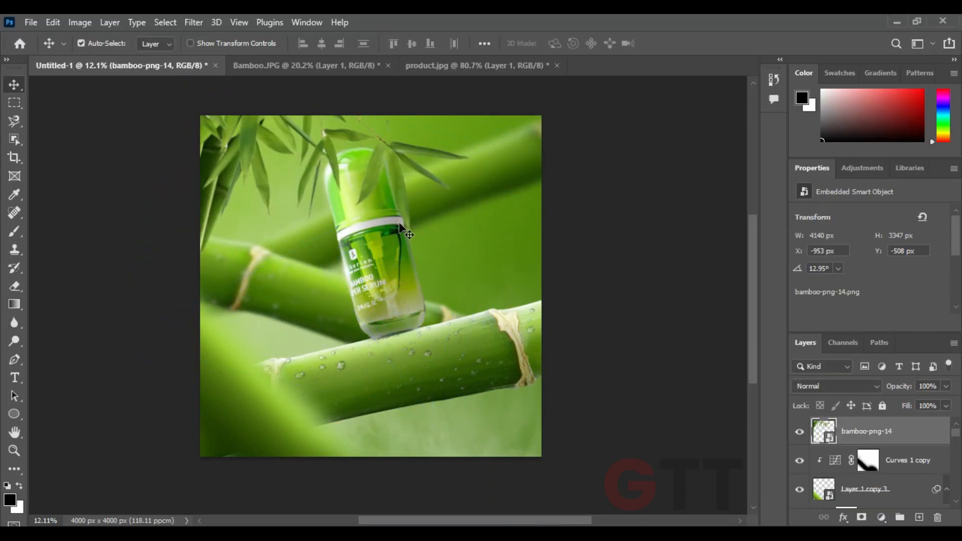
Step: Reposition the leafy bamboo above the bottle and set its rotation to about 4.17°
{"action": "key", "text": "ctrl+t"}
{"action": "left_click_drag", "start_coordinate": [581, 258], "coordinate": [564, 234]}
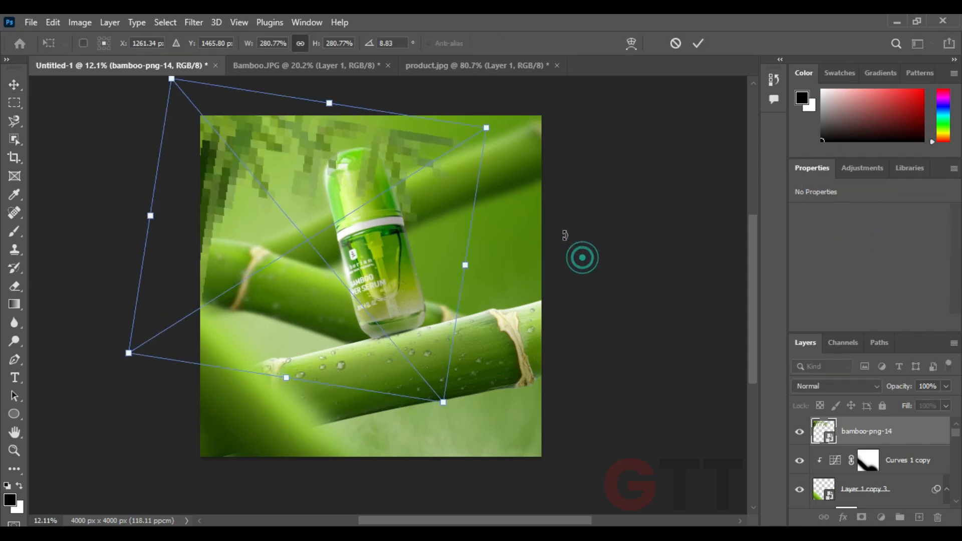
{"action": "left_click_drag", "start_coordinate": [346, 165], "coordinate": [351, 161]}
{"action": "left_click_drag", "start_coordinate": [491, 211], "coordinate": [487, 190]}
{"action": "left_click_drag", "start_coordinate": [426, 175], "coordinate": [417, 197]}
{"action": "left_click_drag", "start_coordinate": [486, 202], "coordinate": [487, 207]}
{"action": "left_click_drag", "start_coordinate": [415, 205], "coordinate": [389, 171]}
{"action": "key", "text": "Return"}
Step: Apply a Gaussian Blur with a 22.2 px radius to the leafy bamboo layer
{"action": "left_click", "coordinate": [194, 22]}
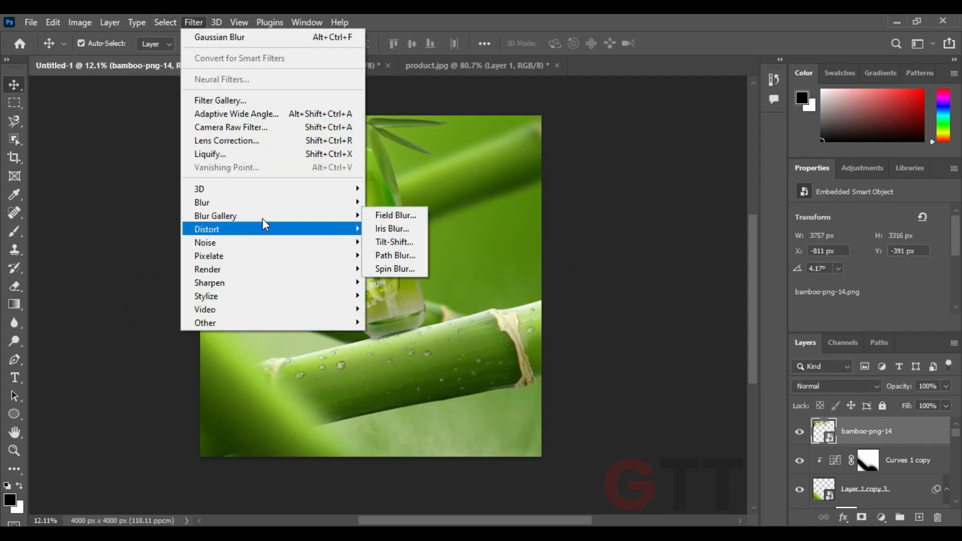
{"action": "mouse_move", "coordinate": [346, 202]}
{"action": "left_click", "coordinate": [392, 253]}
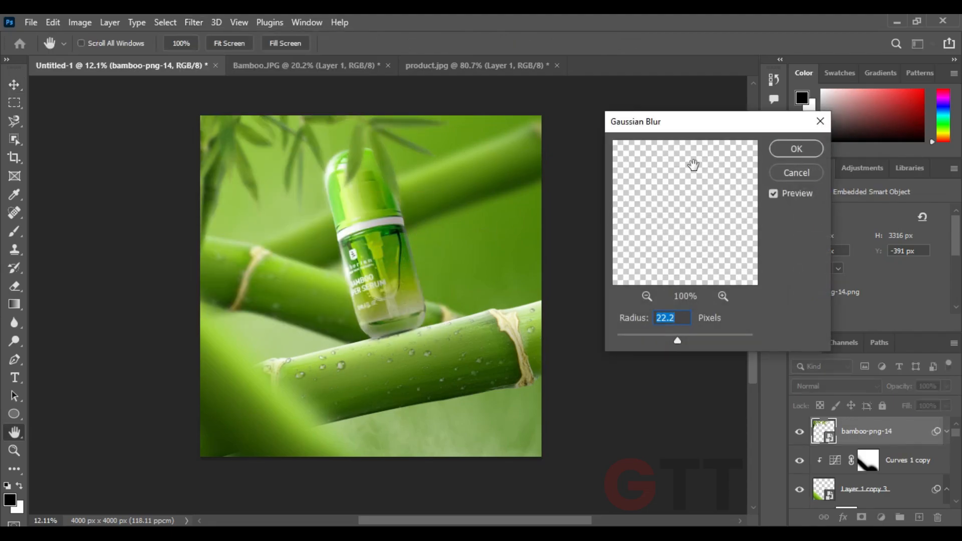
{"action": "key", "text": "Return"}
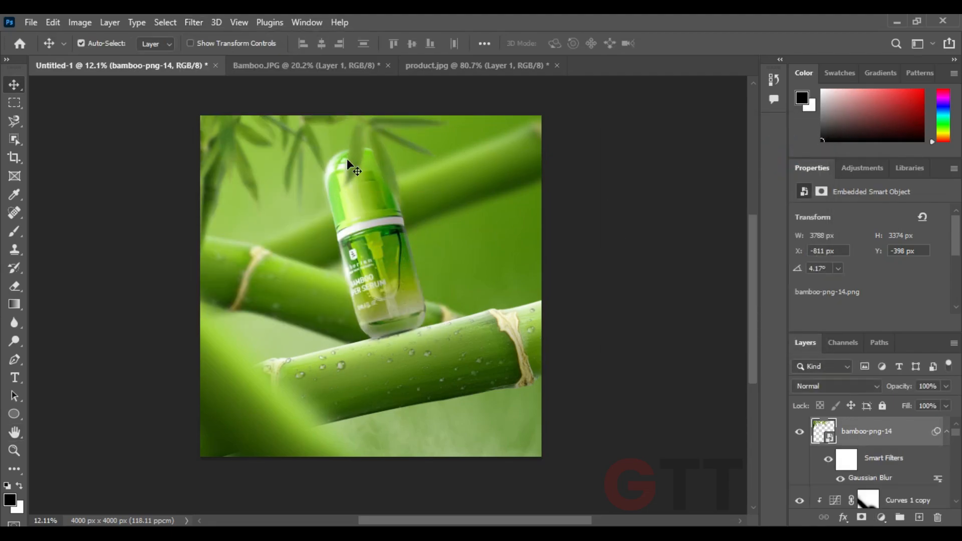
Step: Add a white solid color fill clipped to the blurred leafy bamboo and invert its mask to black
{"action": "left_click", "coordinate": [881, 517]}
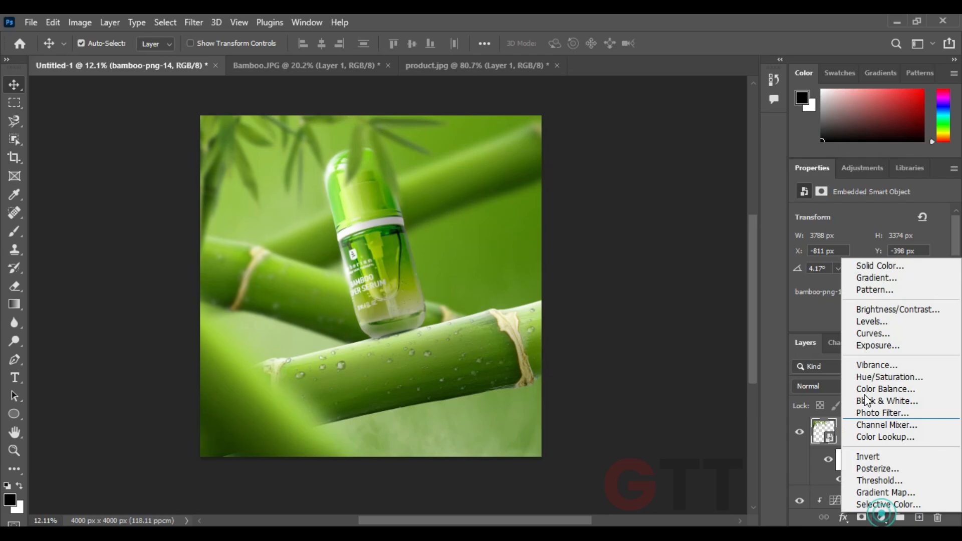
{"action": "left_click", "coordinate": [867, 263]}
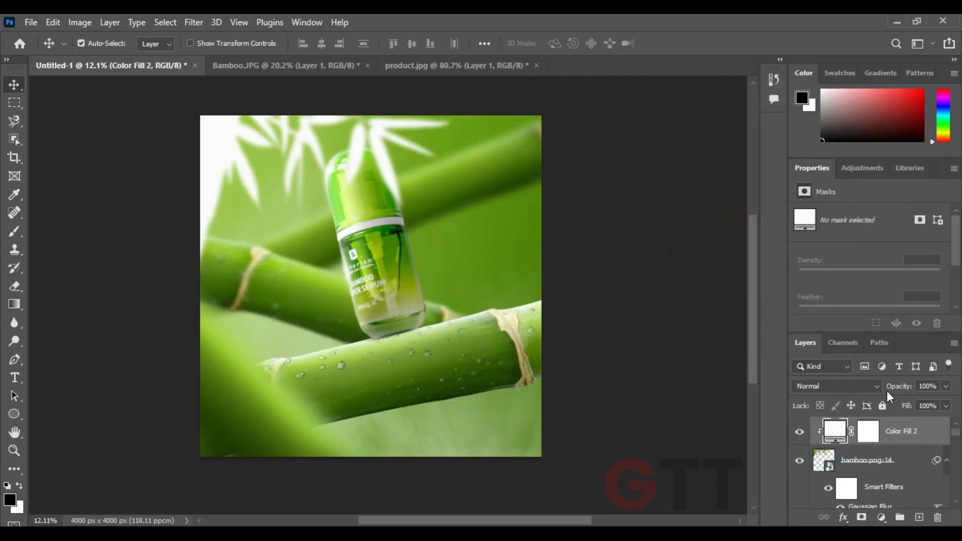
{"action": "left_click", "coordinate": [868, 432]}
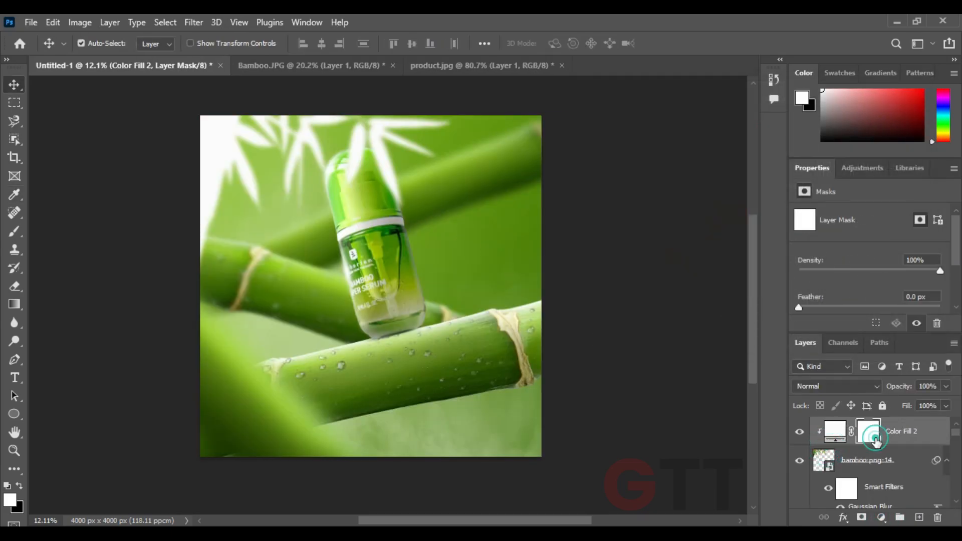
{"action": "key", "text": "ctrl+i"}
Step: Paint soft white light onto the hanging leaves on the fill mask with a 500 px brush at 7% opacity
{"action": "left_click", "coordinate": [14, 231]}
{"action": "scroll", "coordinate": [249, 156], "scroll_direction": "up", "scroll_amount": 3}
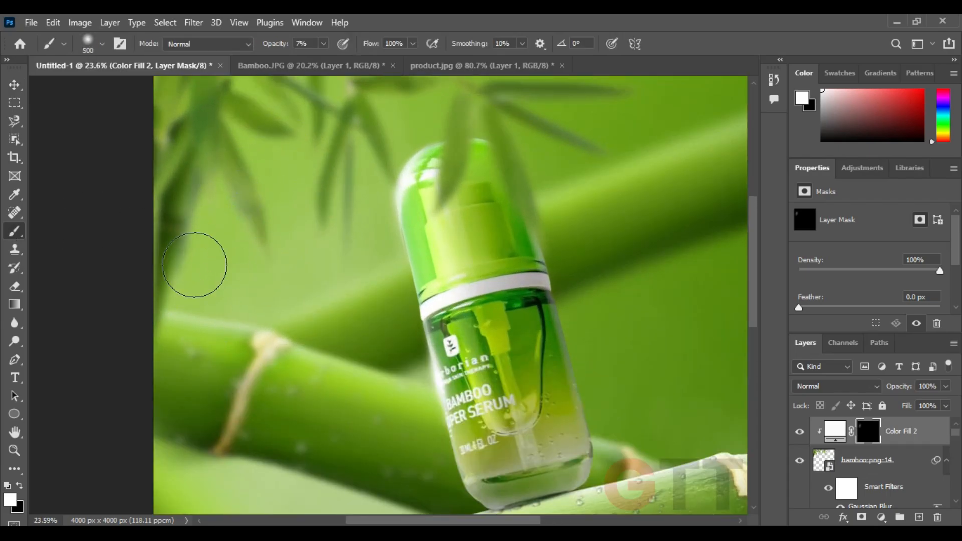
{"action": "scroll", "coordinate": [195, 264], "scroll_direction": "down", "scroll_amount": 3}
{"action": "scroll", "coordinate": [400, 290], "scroll_direction": "down", "scroll_amount": 2}
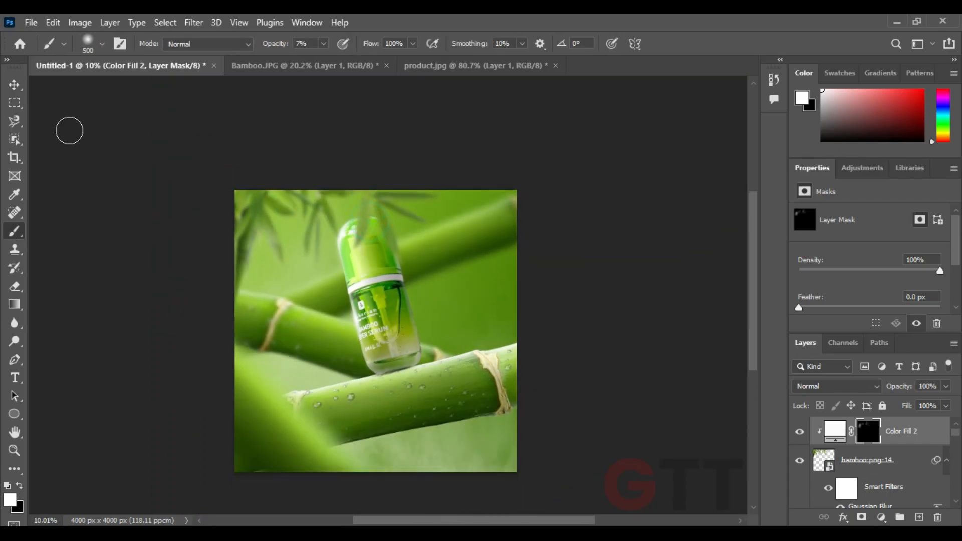
{"action": "left_click", "coordinate": [14, 84]}
{"action": "left_click", "coordinate": [109, 160]}
Step: Lower the opacity of the leaves' white color fill to 69% and then reduce it slightly further
{"action": "left_click", "coordinate": [923, 431]}
{"action": "left_click_drag", "start_coordinate": [899, 387], "coordinate": [879, 392]}
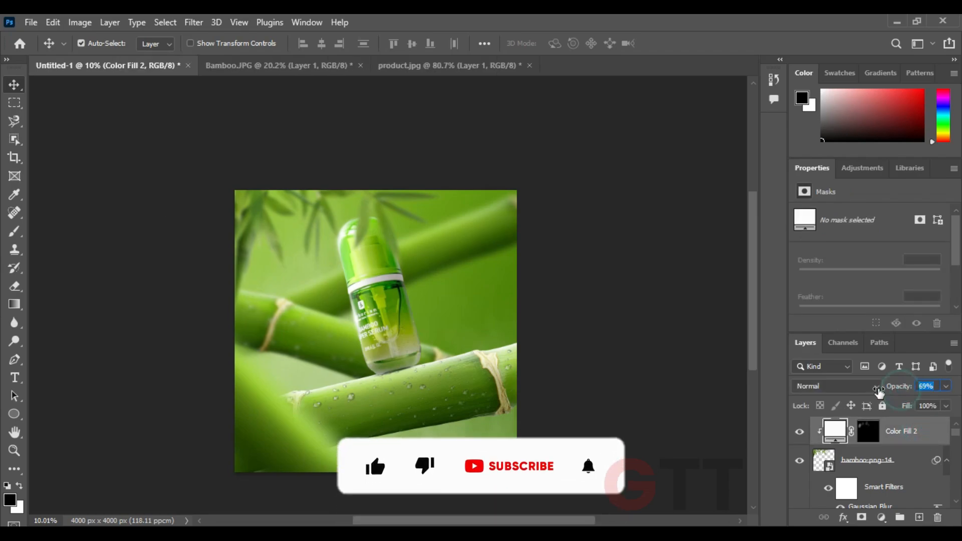
{"action": "left_click", "coordinate": [599, 331]}
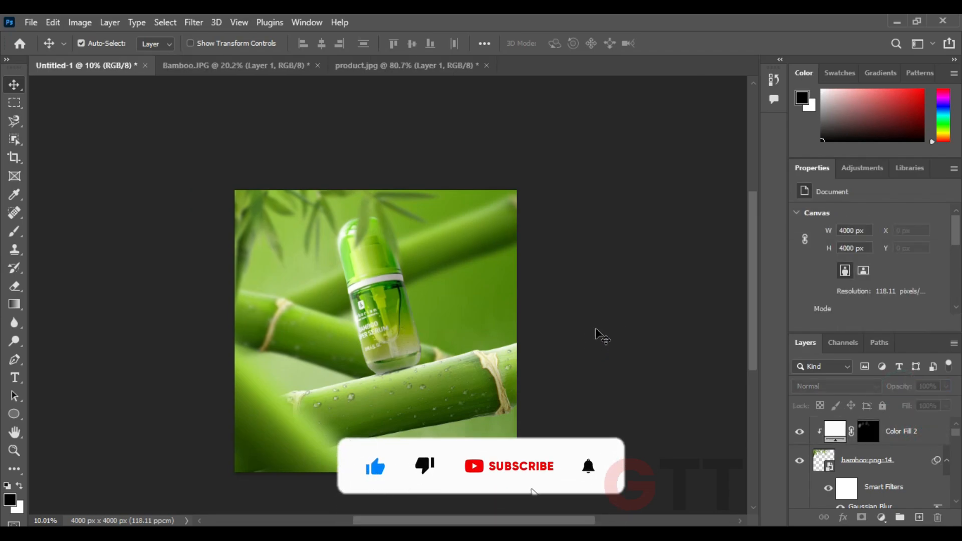
{"action": "left_click", "coordinate": [848, 434]}
{"action": "left_click_drag", "start_coordinate": [897, 386], "coordinate": [886, 390]}
{"action": "left_click", "coordinate": [682, 361]}
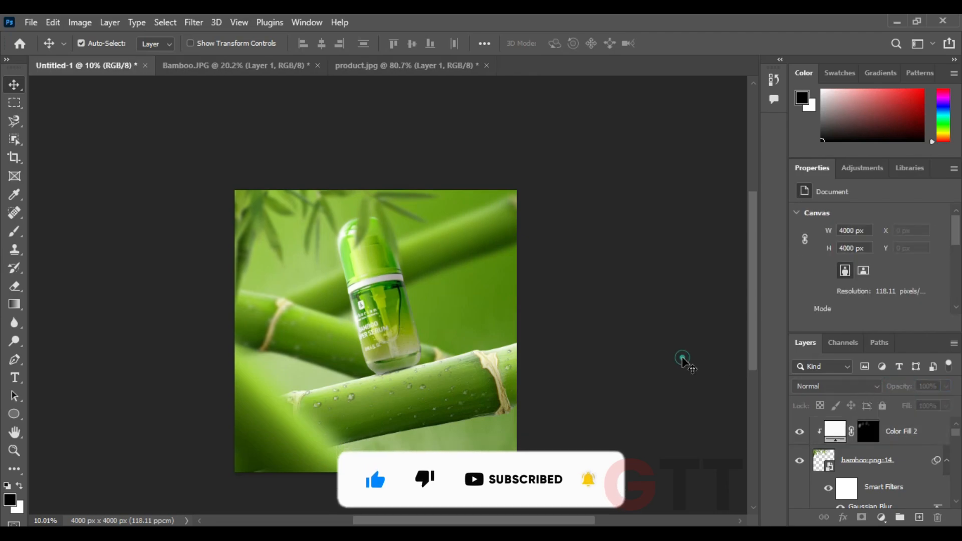
Step: Paint black along the bottle's right side on its Curves mask with a 500 px brush at 100% opacity
{"action": "left_click_drag", "start_coordinate": [480, 341], "coordinate": [443, 344]}
{"action": "scroll", "coordinate": [389, 316], "scroll_direction": "up", "scroll_amount": 2}
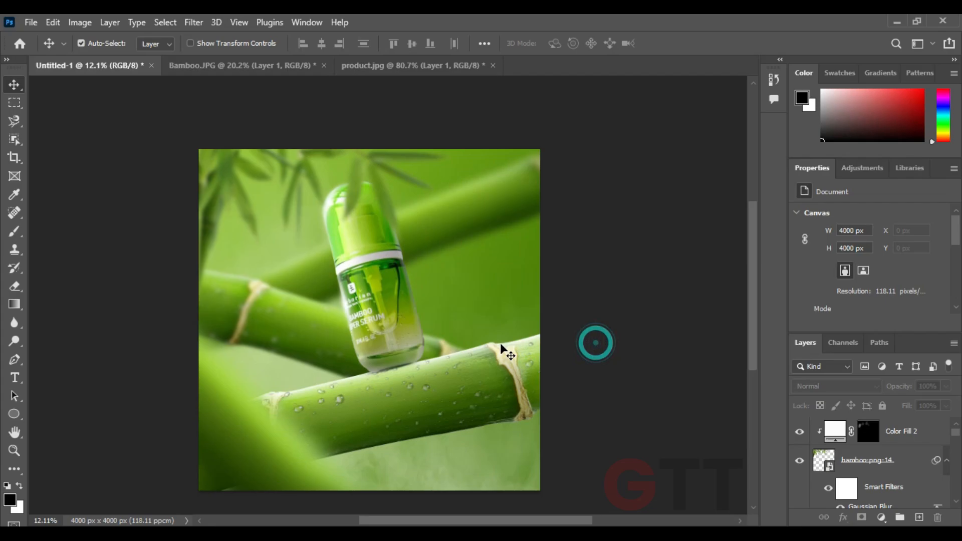
{"action": "left_click", "coordinate": [411, 305]}
{"action": "left_click", "coordinate": [10, 232]}
{"action": "scroll", "coordinate": [413, 206], "scroll_direction": "up", "scroll_amount": 6}
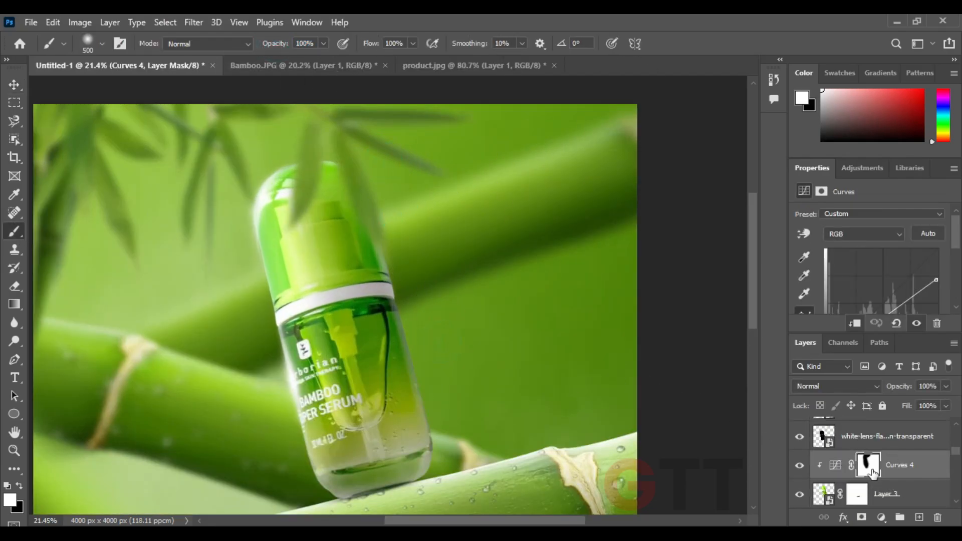
{"action": "key", "text": "x"}
{"action": "left_click_drag", "start_coordinate": [378, 235], "coordinate": [444, 321]}
{"action": "scroll", "coordinate": [451, 330], "scroll_direction": "down", "scroll_amount": 5}
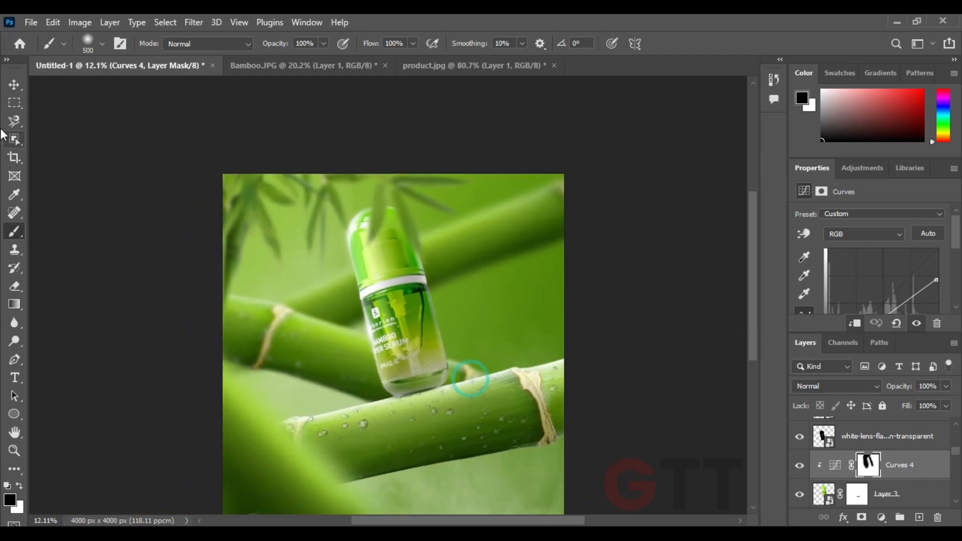
{"action": "left_click", "coordinate": [14, 85]}
{"action": "left_click", "coordinate": [113, 139]}
{"action": "right_click", "coordinate": [136, 172]}
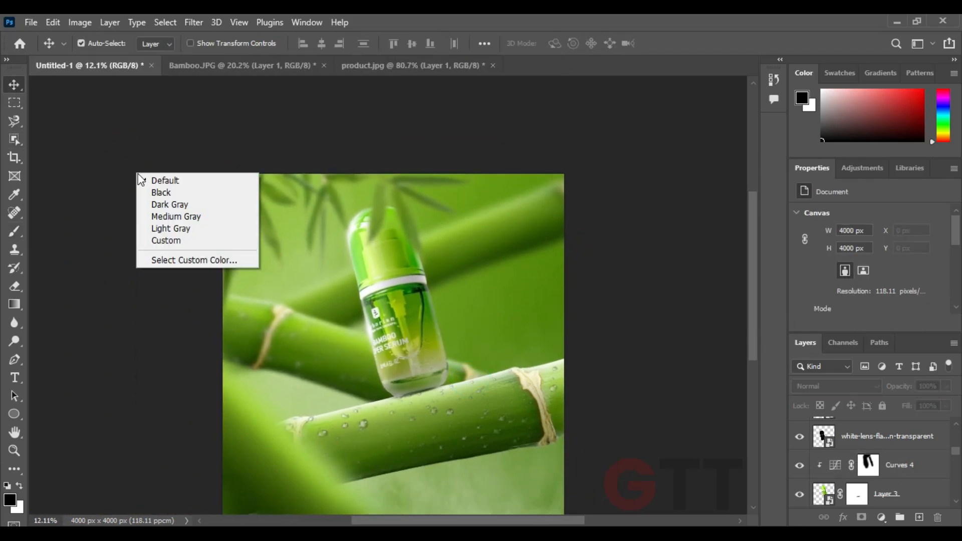
{"action": "left_click", "coordinate": [149, 160]}
{"action": "left_click_drag", "start_coordinate": [306, 334], "coordinate": [309, 303]}
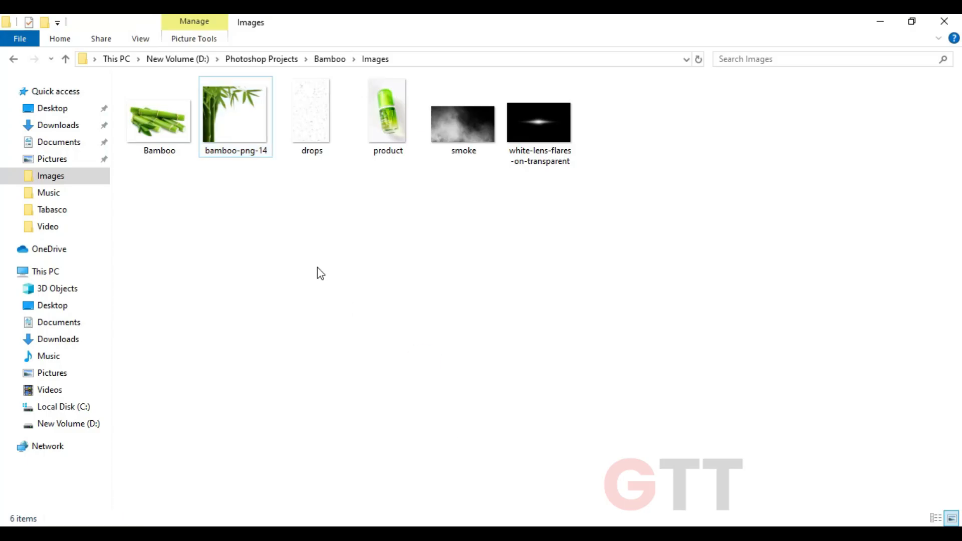
{"action": "left_click", "coordinate": [142, 278]}
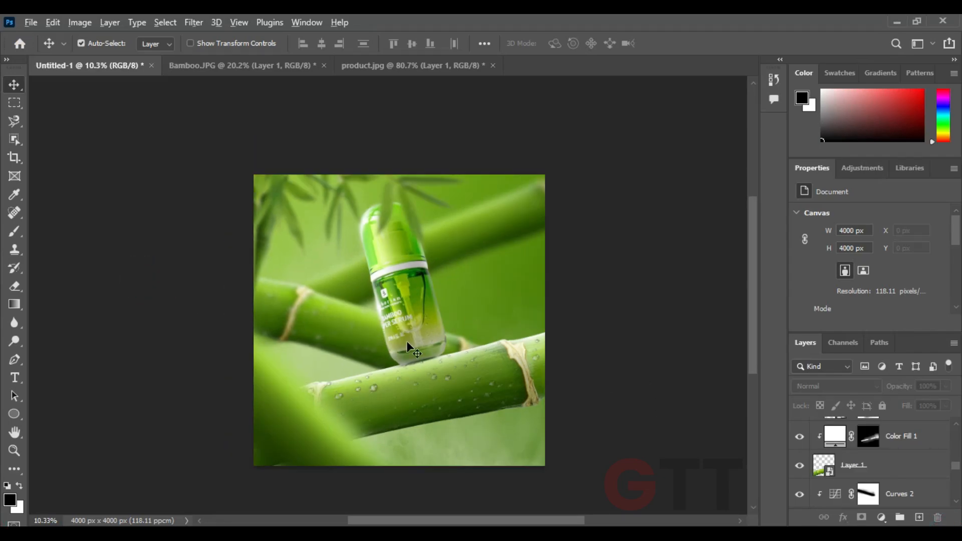
{"action": "scroll", "coordinate": [407, 341], "scroll_direction": "up", "scroll_amount": 1}
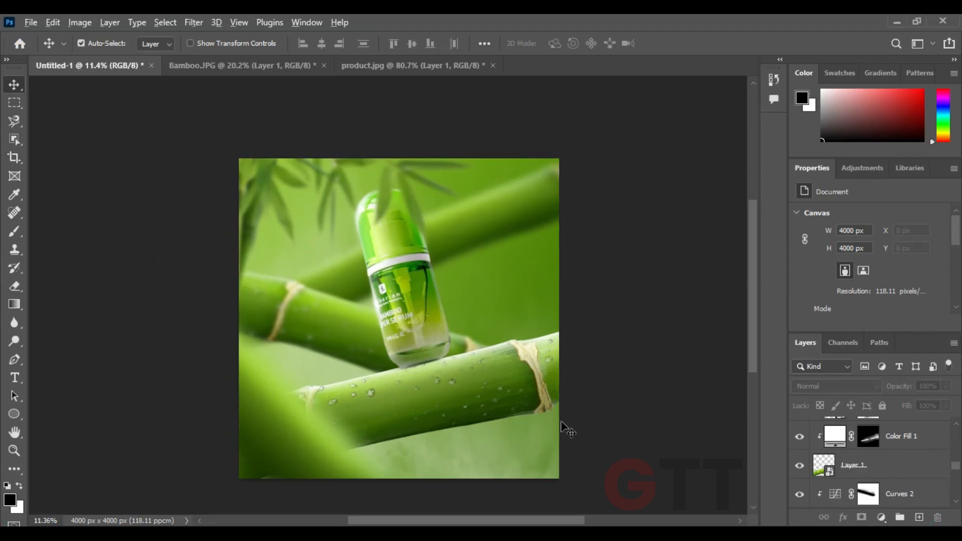
{"action": "scroll", "coordinate": [560, 422], "scroll_direction": "down", "scroll_amount": 1}
{"action": "scroll", "coordinate": [859, 456], "scroll_direction": "up", "scroll_amount": 8}
{"action": "left_click", "coordinate": [863, 465]}
{"action": "scroll", "coordinate": [861, 454], "scroll_direction": "down", "scroll_amount": 2}
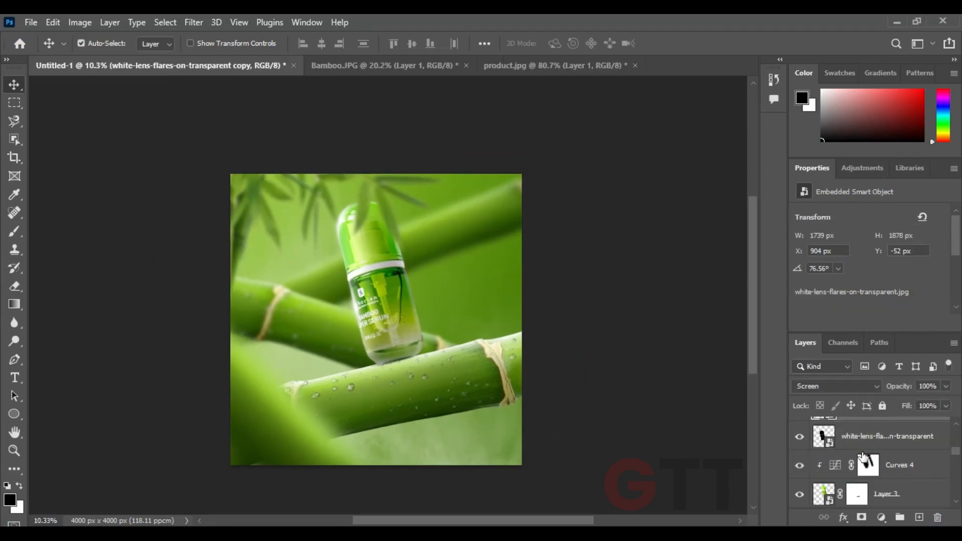
{"action": "scroll", "coordinate": [862, 454], "scroll_direction": "down", "scroll_amount": 3}
{"action": "left_click", "coordinate": [868, 440], "text": "shift"}
{"action": "key", "text": "ctrl+t"}
{"action": "key", "text": "Escape"}
{"action": "scroll", "coordinate": [853, 457], "scroll_direction": "down", "scroll_amount": 2}
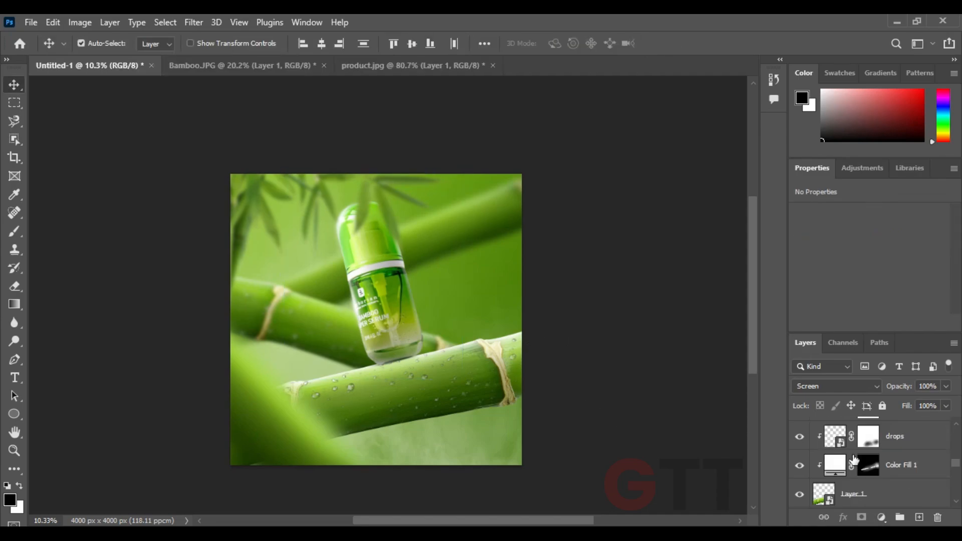
Step: Select the layers from the upper lens flare copy down to the front bamboo, enlarge them together and shift them lower in the composition
{"action": "scroll", "coordinate": [857, 456], "scroll_direction": "up", "scroll_amount": 4}
{"action": "left_click", "coordinate": [873, 443]}
{"action": "scroll", "coordinate": [873, 443], "scroll_direction": "down", "scroll_amount": 5}
{"action": "scroll", "coordinate": [873, 465], "scroll_direction": "down", "scroll_amount": 3}
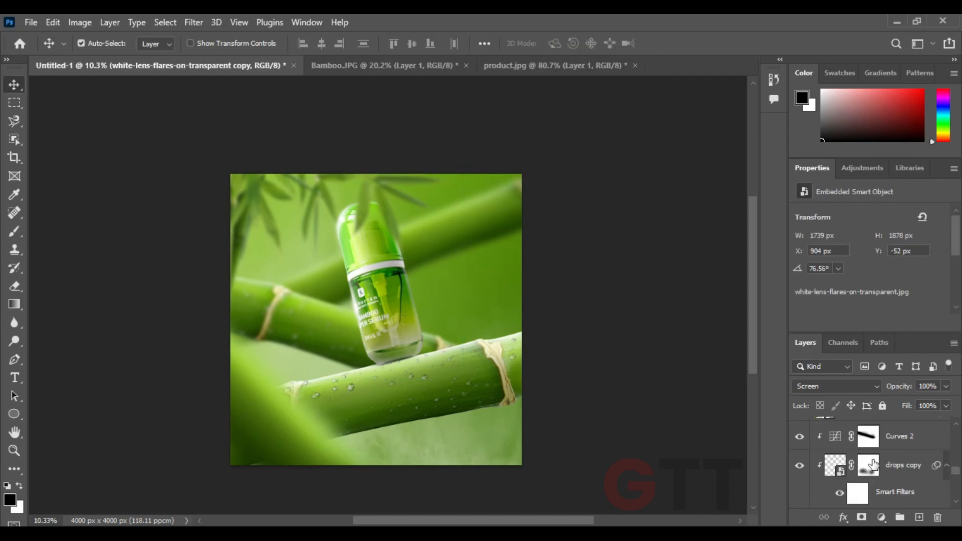
{"action": "scroll", "coordinate": [873, 465], "scroll_direction": "up", "scroll_amount": 2}
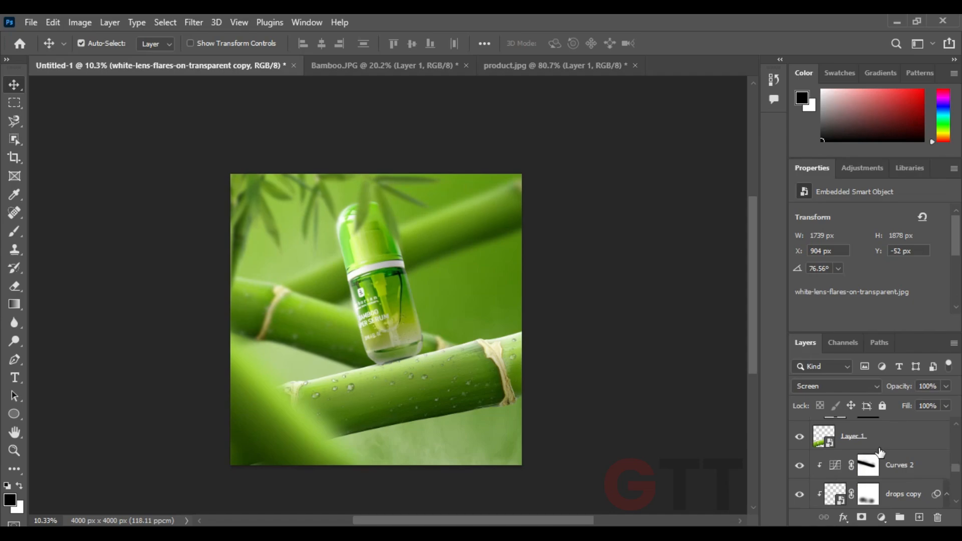
{"action": "left_click", "coordinate": [877, 446], "text": "shift"}
{"action": "key", "text": "ctrl+t"}
{"action": "scroll", "coordinate": [521, 351], "scroll_direction": "down", "scroll_amount": 1}
{"action": "left_click_drag", "start_coordinate": [456, 355], "coordinate": [459, 319]}
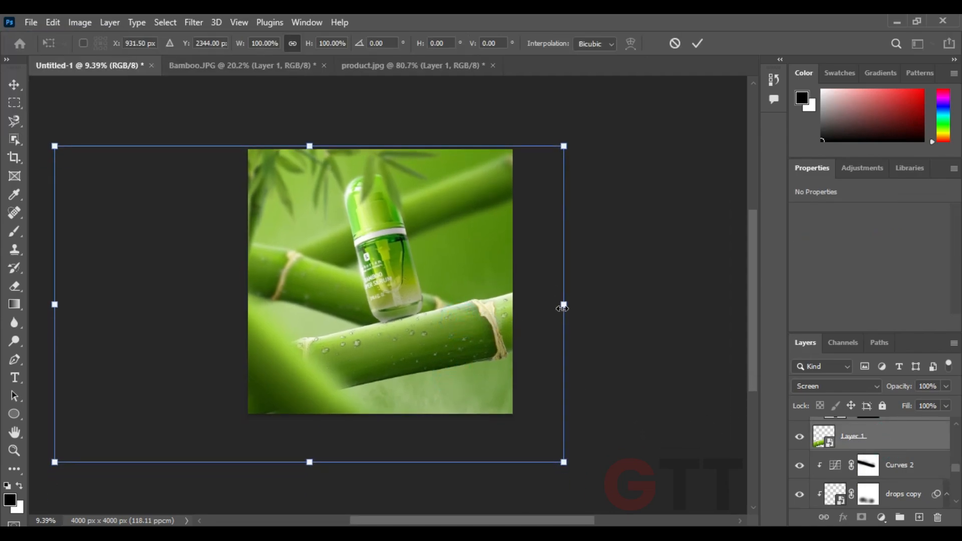
{"action": "left_click_drag", "start_coordinate": [563, 306], "coordinate": [594, 304]}
{"action": "left_click_drag", "start_coordinate": [486, 318], "coordinate": [482, 342]}
{"action": "left_click_drag", "start_coordinate": [591, 329], "coordinate": [600, 329]}
{"action": "mouse_move", "coordinate": [445, 322]}
{"action": "left_mouse_down"}
{"action": "mouse_move", "coordinate": [434, 327]}
{"action": "mouse_move", "coordinate": [452, 331]}
{"action": "left_mouse_up"}
{"action": "key", "text": "Return"}
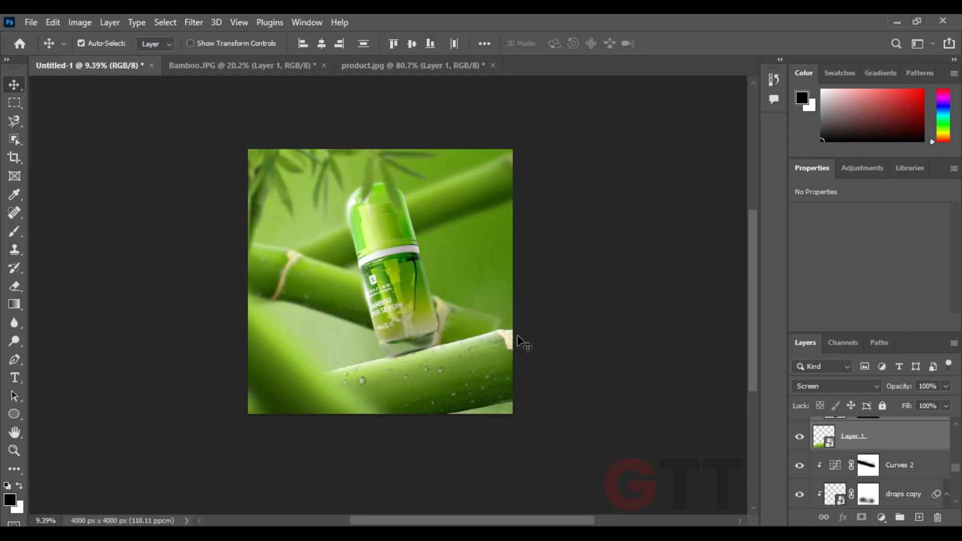
Step: Place the Bamboo leaf image beneath the front bamboo layer, enlarged and rotated about 51.16° so its leaves fan out behind the bottle
{"action": "scroll", "coordinate": [390, 225], "scroll_direction": "up", "scroll_amount": 1}
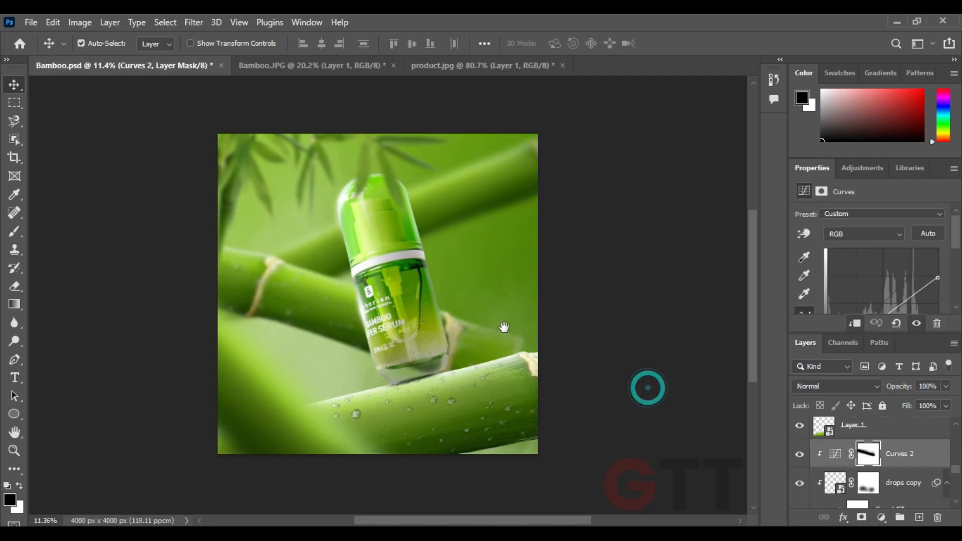
{"action": "scroll", "coordinate": [429, 358], "scroll_direction": "up", "scroll_amount": 1}
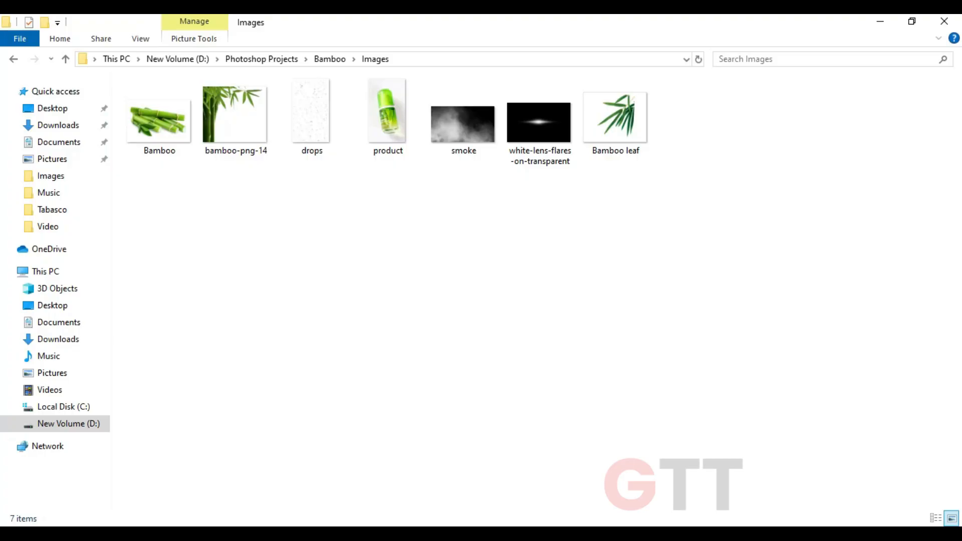
{"action": "left_click", "coordinate": [610, 153]}
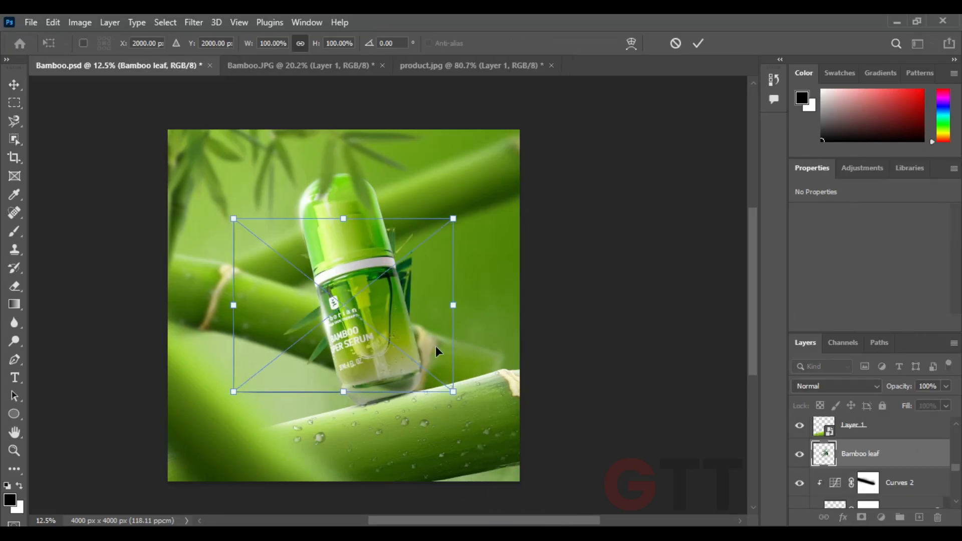
{"action": "left_click_drag", "start_coordinate": [435, 346], "coordinate": [489, 332]}
{"action": "mouse_move", "coordinate": [519, 274]}
{"action": "left_mouse_down"}
{"action": "mouse_move", "coordinate": [524, 296]}
{"action": "mouse_move", "coordinate": [519, 276]}
{"action": "left_mouse_up"}
{"action": "left_click_drag", "start_coordinate": [471, 311], "coordinate": [445, 315]}
{"action": "left_click_drag", "start_coordinate": [432, 261], "coordinate": [449, 244]}
{"action": "key", "text": "Return"}
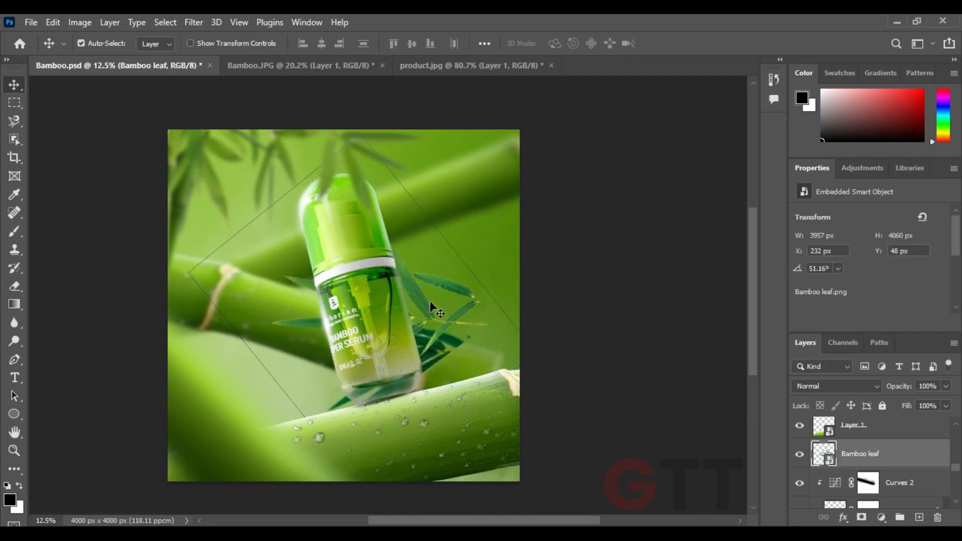
Step: Add a layer mask to the Bamboo leaf layer and paint black along the image's outer edges with a 500 px brush
{"action": "left_click", "coordinate": [861, 517]}
{"action": "left_click", "coordinate": [16, 229]}
{"action": "right_click", "coordinate": [349, 270]}
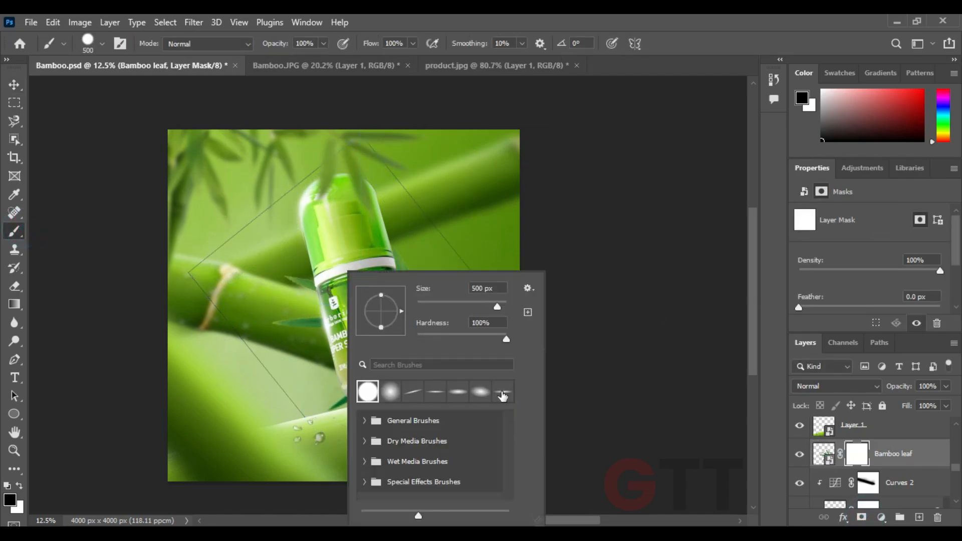
{"action": "left_click", "coordinate": [611, 281]}
{"action": "mouse_move", "coordinate": [288, 421]}
{"action": "left_mouse_down"}
{"action": "mouse_move", "coordinate": [175, 276]}
{"action": "mouse_move", "coordinate": [348, 128]}
{"action": "mouse_move", "coordinate": [369, 124]}
{"action": "mouse_move", "coordinate": [529, 322]}
{"action": "left_mouse_up"}
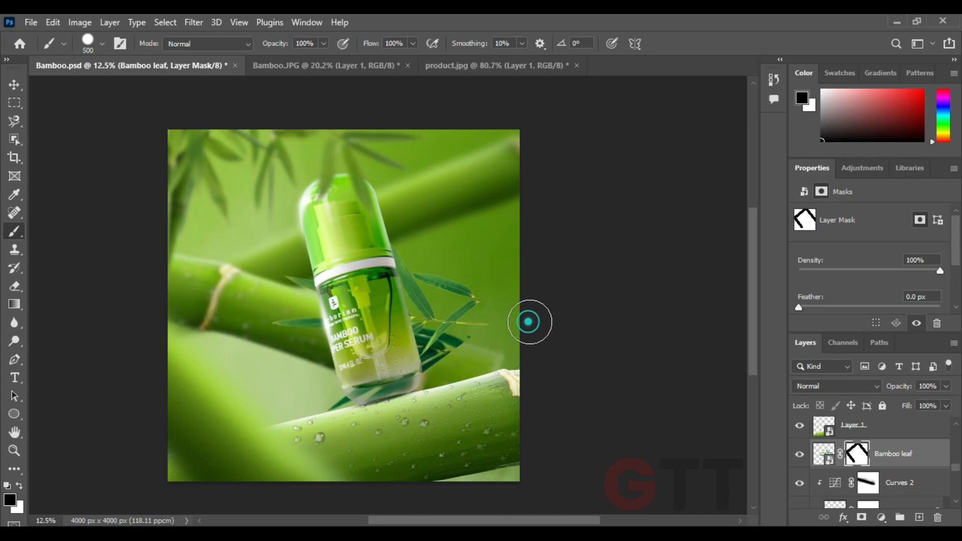
Step: Transform the Bamboo leaf layer, rotating it to about 87.76° and repositioning it so leaves extend from both sides of the bottle
{"action": "left_click", "coordinate": [14, 88]}
{"action": "left_click", "coordinate": [48, 126]}
{"action": "left_click", "coordinate": [464, 293]}
{"action": "key", "text": "ctrl+t"}
{"action": "left_click_drag", "start_coordinate": [549, 273], "coordinate": [545, 376]}
{"action": "left_click_drag", "start_coordinate": [465, 341], "coordinate": [513, 334]}
{"action": "left_click_drag", "start_coordinate": [606, 331], "coordinate": [599, 365]}
{"action": "left_click_drag", "start_coordinate": [498, 353], "coordinate": [432, 338]}
{"action": "left_click_drag", "start_coordinate": [476, 400], "coordinate": [525, 439]}
{"action": "left_click_drag", "start_coordinate": [461, 331], "coordinate": [505, 331]}
{"action": "left_click_drag", "start_coordinate": [614, 408], "coordinate": [626, 381]}
{"action": "left_click_drag", "start_coordinate": [579, 378], "coordinate": [550, 377]}
{"action": "left_click_drag", "start_coordinate": [633, 380], "coordinate": [627, 394]}
{"action": "left_click_drag", "start_coordinate": [513, 350], "coordinate": [502, 333]}
{"action": "key", "text": "Return"}
Step: Paint black on the Bamboo leaf mask to hide the remaining edge line beside the leaves on the bottle's left
{"action": "key", "text": "b"}
{"action": "left_click", "coordinate": [857, 453]}
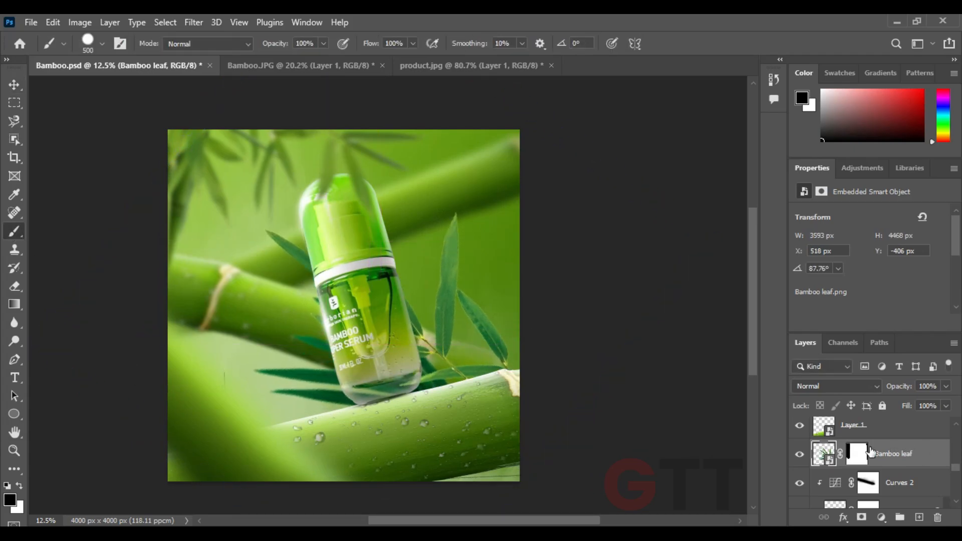
{"action": "left_click_drag", "start_coordinate": [218, 371], "coordinate": [216, 406]}
Step: Transform the Bamboo leaf layer again, making it slightly smaller, rotating it to about 82.85° and lowering it behind the bottle
{"action": "left_click", "coordinate": [14, 85]}
{"action": "left_click", "coordinate": [43, 105]}
{"action": "left_click", "coordinate": [453, 289]}
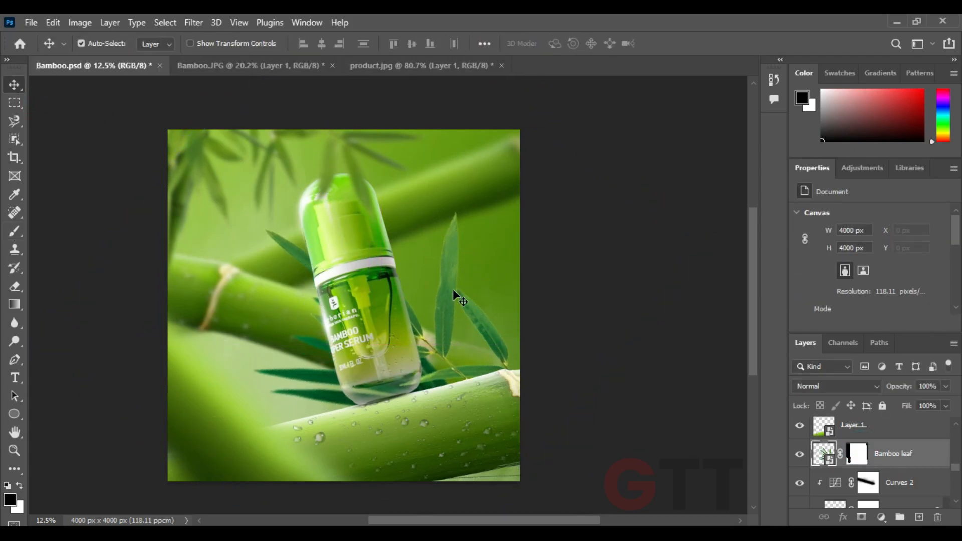
{"action": "key", "text": "ctrl+t"}
{"action": "left_click_drag", "start_coordinate": [544, 299], "coordinate": [494, 275]}
{"action": "left_click_drag", "start_coordinate": [450, 327], "coordinate": [445, 346]}
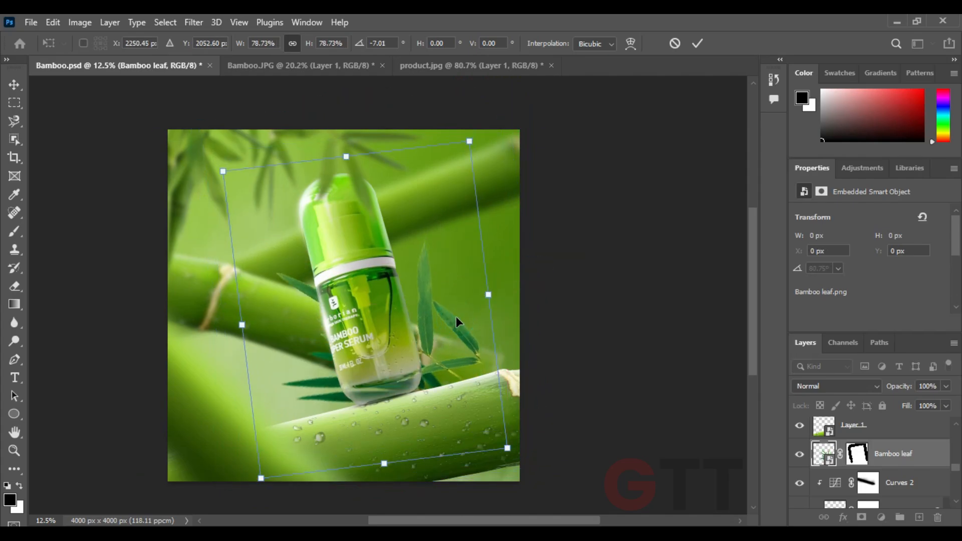
{"action": "left_click_drag", "start_coordinate": [503, 297], "coordinate": [499, 277]}
{"action": "left_click_drag", "start_coordinate": [465, 310], "coordinate": [459, 309]}
{"action": "left_click_drag", "start_coordinate": [479, 278], "coordinate": [500, 272]}
{"action": "left_click_drag", "start_coordinate": [481, 309], "coordinate": [533, 303]}
{"action": "left_click_drag", "start_coordinate": [501, 323], "coordinate": [515, 323]}
{"action": "left_click_drag", "start_coordinate": [561, 303], "coordinate": [560, 309]}
{"action": "left_click_drag", "start_coordinate": [494, 322], "coordinate": [491, 303]}
{"action": "left_click_drag", "start_coordinate": [540, 311], "coordinate": [540, 319]}
{"action": "left_click_drag", "start_coordinate": [499, 334], "coordinate": [481, 349]}
{"action": "key", "text": "Return"}
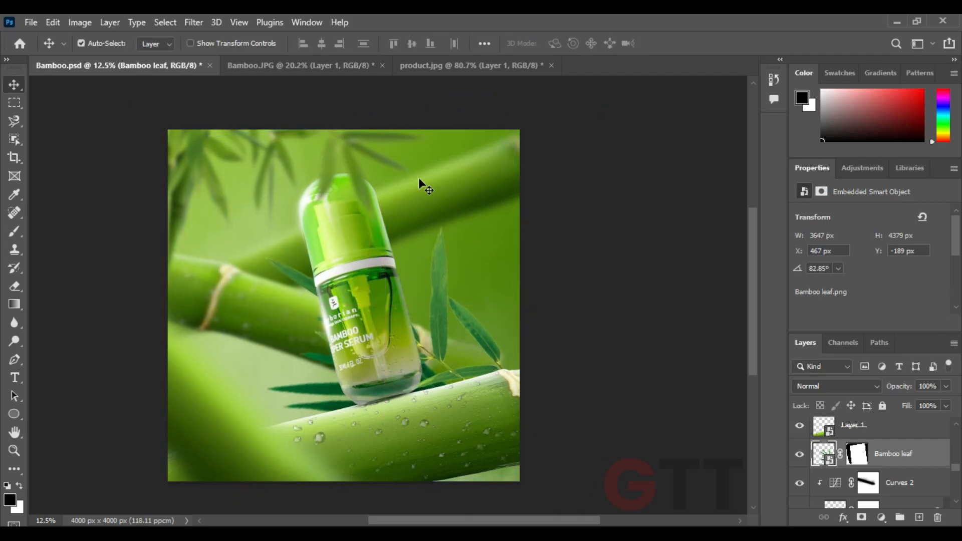
Step: Apply a light Gaussian Blur to the Bamboo leaf layer, with the radius slightly below 15.3 pixels
{"action": "left_click", "coordinate": [194, 22]}
{"action": "mouse_move", "coordinate": [344, 196]}
{"action": "left_click", "coordinate": [400, 254]}
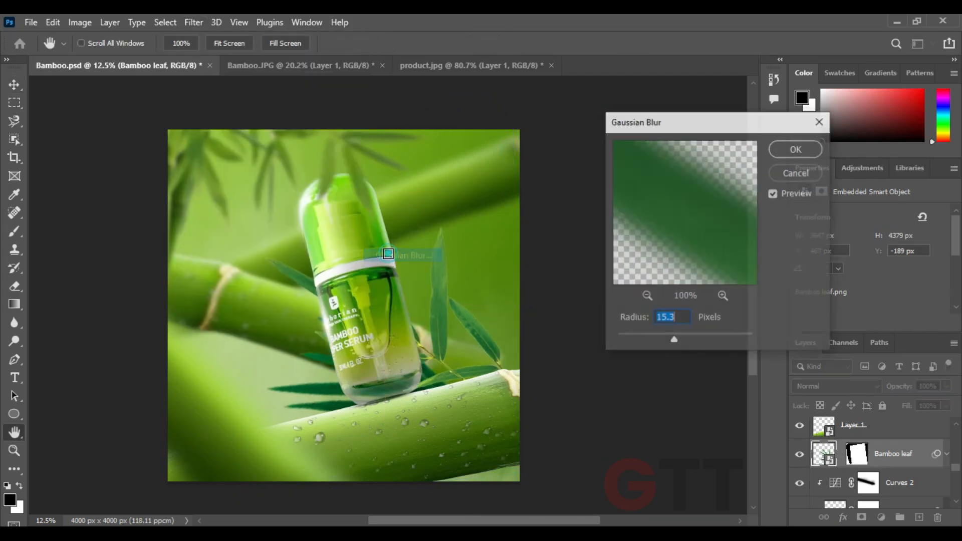
{"action": "mouse_move", "coordinate": [674, 342]}
{"action": "left_mouse_down"}
{"action": "mouse_move", "coordinate": [624, 342]}
{"action": "mouse_move", "coordinate": [672, 341]}
{"action": "left_mouse_up"}
{"action": "left_click", "coordinate": [796, 149]}
{"action": "left_click", "coordinate": [547, 322]}
Step: Add a Hue/Saturation adjustment clipped to the hanging bamboo-png-14 leaves and lower its saturation slightly
{"action": "left_click", "coordinate": [333, 161]}
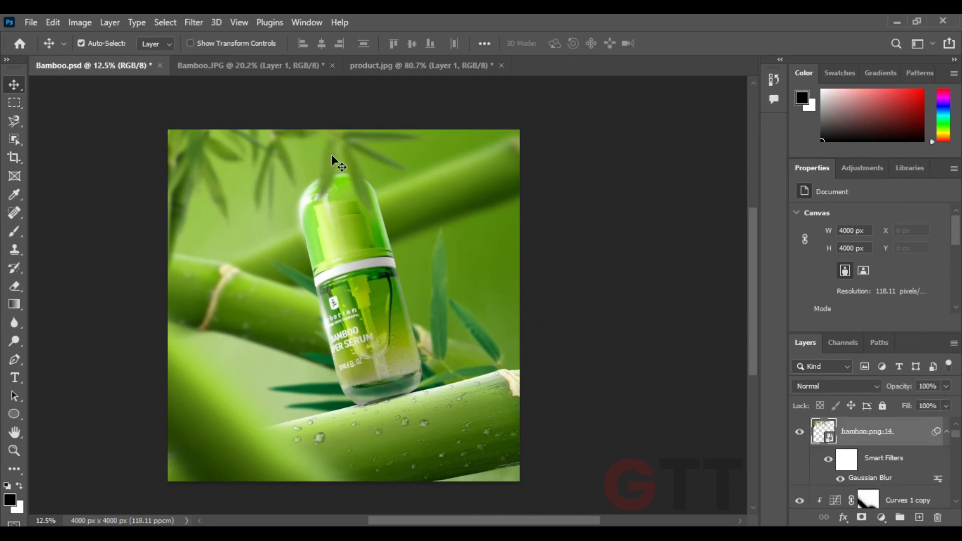
{"action": "left_click", "coordinate": [883, 517]}
{"action": "left_click", "coordinate": [803, 496]}
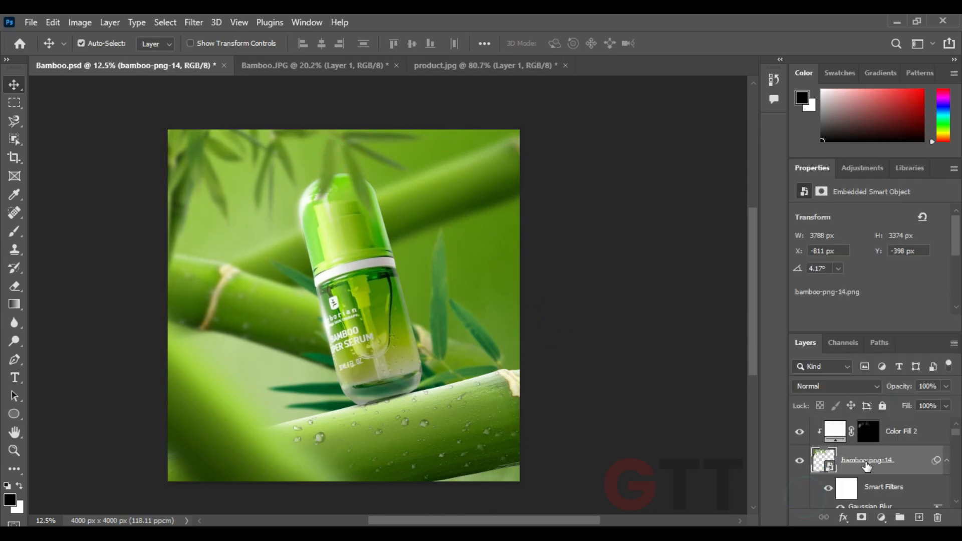
{"action": "left_click", "coordinate": [881, 517]}
{"action": "left_click", "coordinate": [873, 386]}
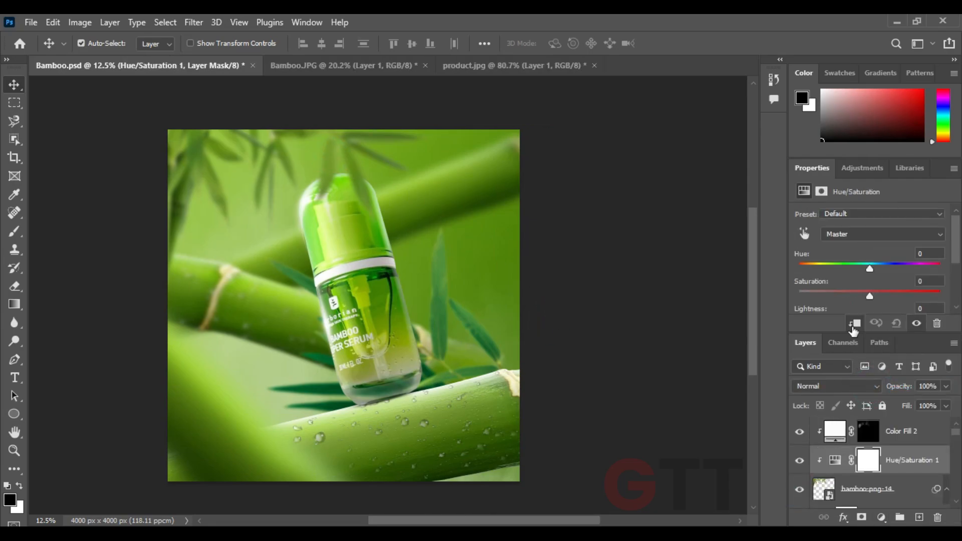
{"action": "mouse_move", "coordinate": [868, 295]}
{"action": "left_mouse_down"}
{"action": "mouse_move", "coordinate": [885, 297]}
{"action": "mouse_move", "coordinate": [853, 299]}
{"action": "mouse_move", "coordinate": [881, 269]}
{"action": "mouse_move", "coordinate": [872, 276]}
{"action": "mouse_move", "coordinate": [888, 297]}
{"action": "mouse_move", "coordinate": [857, 299]}
{"action": "left_mouse_up"}
{"action": "left_click", "coordinate": [606, 348]}
Step: Place the drops image directly above the bottle's Layer 3 and clip it to the bottle
{"action": "left_click", "coordinate": [365, 303]}
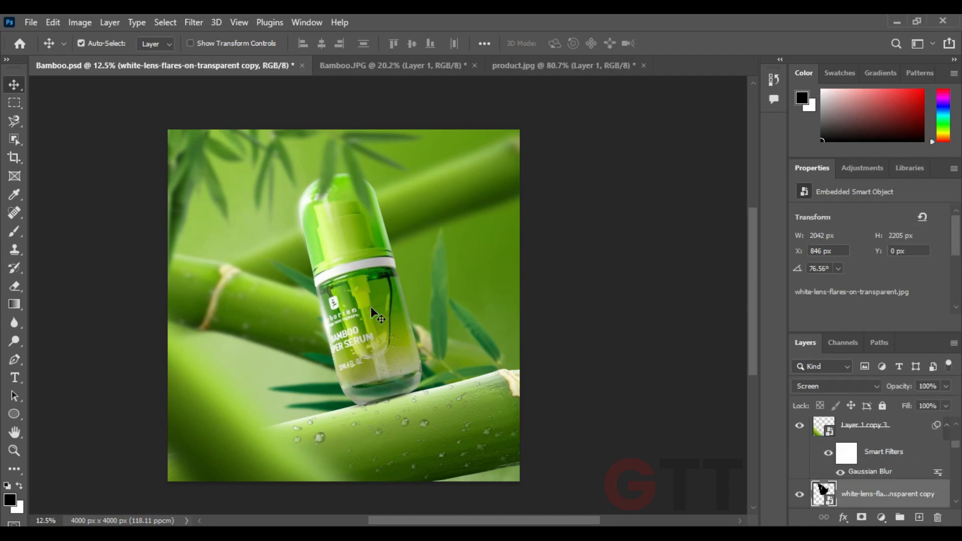
{"action": "scroll", "coordinate": [850, 471], "scroll_direction": "down", "scroll_amount": 2}
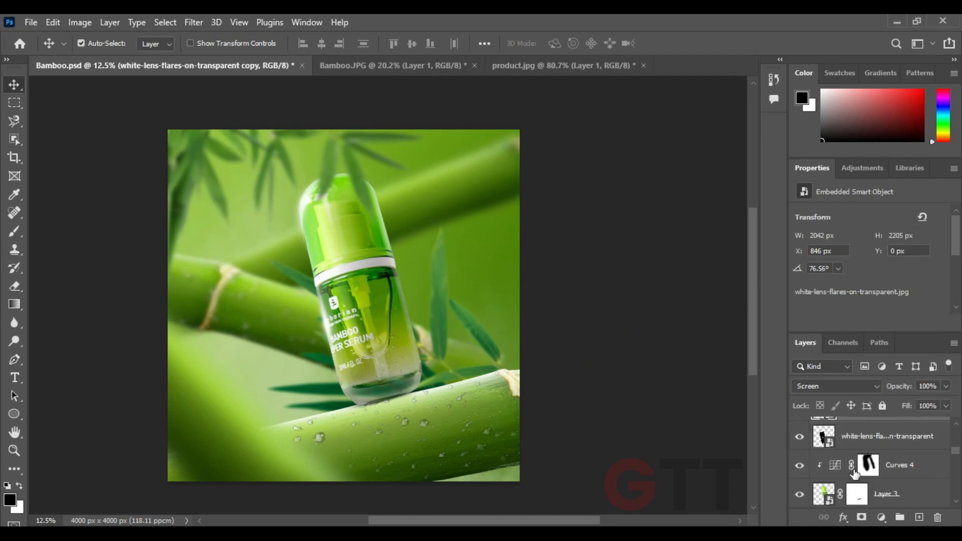
{"action": "left_click", "coordinate": [868, 490]}
{"action": "key", "text": "alt+Tab"}
{"action": "left_click_drag", "start_coordinate": [319, 131], "coordinate": [387, 341]}
{"action": "key", "text": "Return"}
{"action": "scroll", "coordinate": [906, 469], "scroll_direction": "down", "scroll_amount": 1}
{"action": "left_click", "coordinate": [831, 479], "text": "alt"}
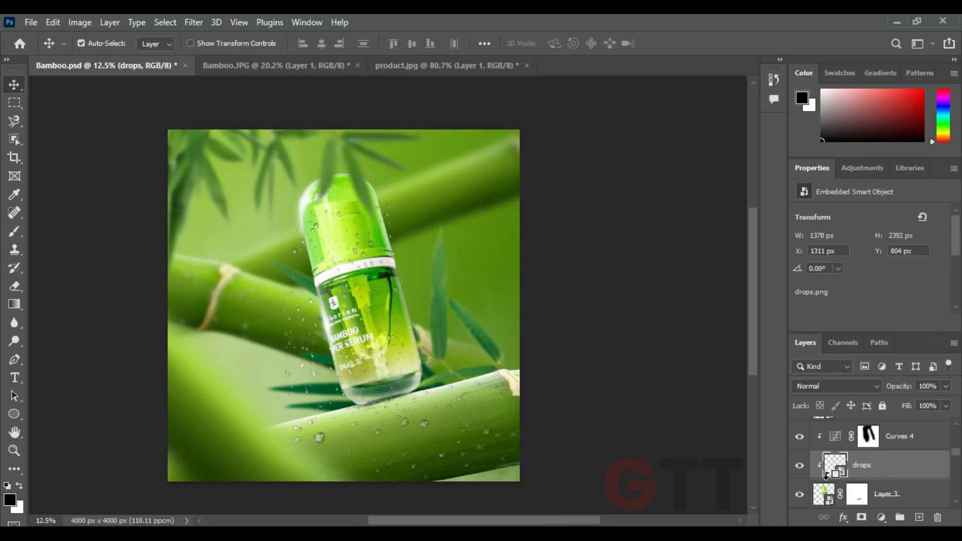
Step: Enlarge, rotate and reposition the drops layer so the water drops cover the whole bottle
{"action": "scroll", "coordinate": [354, 274], "scroll_direction": "up", "scroll_amount": 4}
{"action": "key", "text": "ctrl+t"}
{"action": "left_click_drag", "start_coordinate": [390, 303], "coordinate": [397, 267]}
{"action": "left_click_drag", "start_coordinate": [487, 300], "coordinate": [486, 270]}
{"action": "mouse_move", "coordinate": [366, 332]}
{"action": "left_mouse_down"}
{"action": "mouse_move", "coordinate": [409, 332]}
{"action": "mouse_move", "coordinate": [376, 325]}
{"action": "left_mouse_up"}
{"action": "left_click_drag", "start_coordinate": [520, 390], "coordinate": [521, 386]}
{"action": "left_click_drag", "start_coordinate": [387, 427], "coordinate": [423, 443]}
{"action": "key", "text": "Return"}
Step: Add a mask to the drops layer and paint black near the upper right of the bottle's cap to hide drops
{"action": "left_click", "coordinate": [861, 517]}
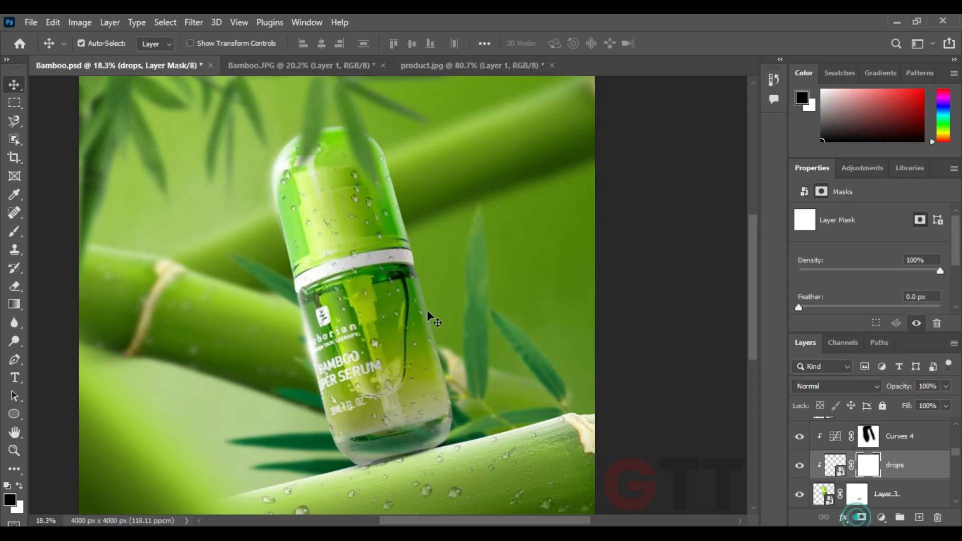
{"action": "key", "text": "b"}
{"action": "scroll", "coordinate": [275, 211], "scroll_direction": "up", "scroll_amount": 5}
{"action": "scroll", "coordinate": [309, 235], "scroll_direction": "down", "scroll_amount": 3}
{"action": "left_click_drag", "start_coordinate": [308, 247], "coordinate": [308, 244]}
{"action": "left_click", "coordinate": [405, 143]}
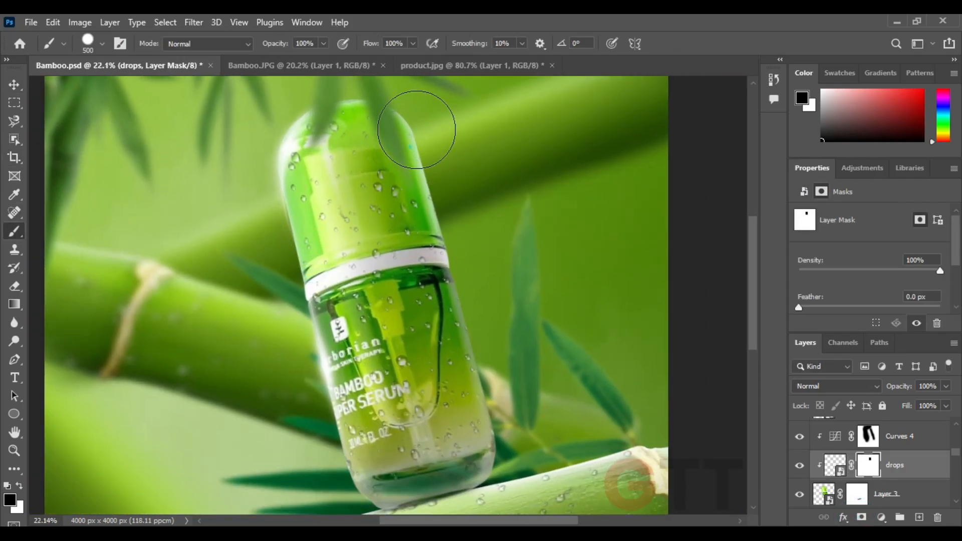
Step: Fade the drops on the bottle's right side with an 11% opacity black brush, and those over the label and cap at 22%
{"action": "left_click_drag", "start_coordinate": [275, 43], "coordinate": [191, 48]}
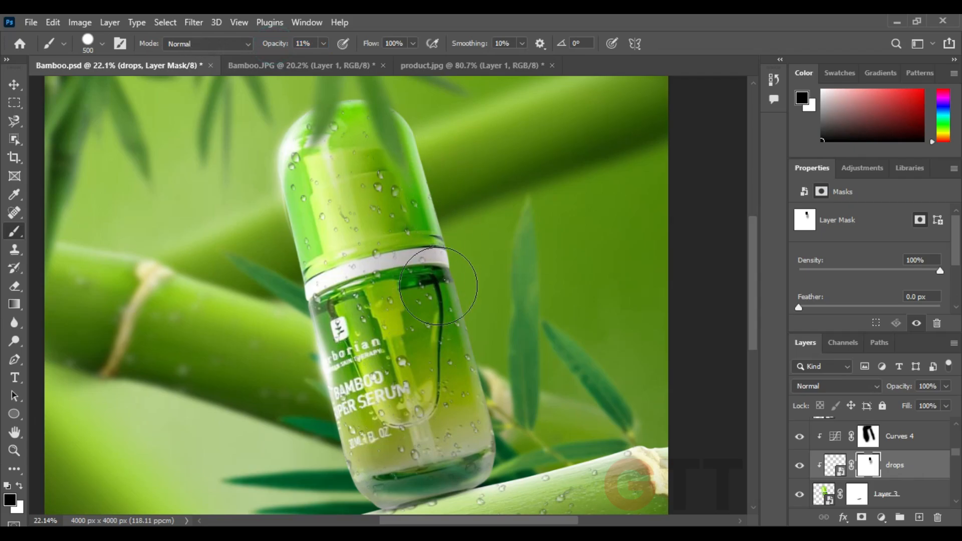
{"action": "left_click_drag", "start_coordinate": [478, 379], "coordinate": [486, 397]}
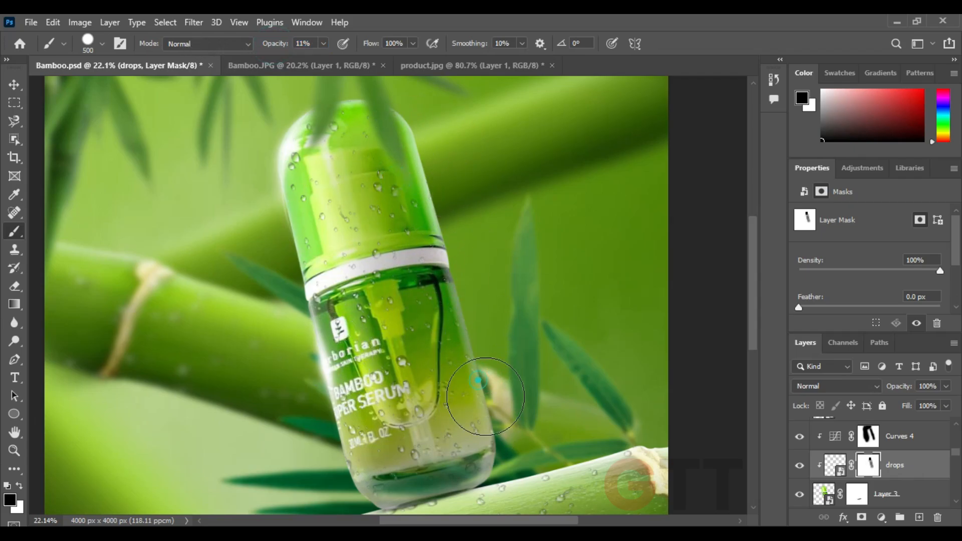
{"action": "mouse_move", "coordinate": [308, 306]}
{"action": "left_mouse_down"}
{"action": "mouse_move", "coordinate": [365, 380]}
{"action": "mouse_move", "coordinate": [365, 306]}
{"action": "left_mouse_up"}
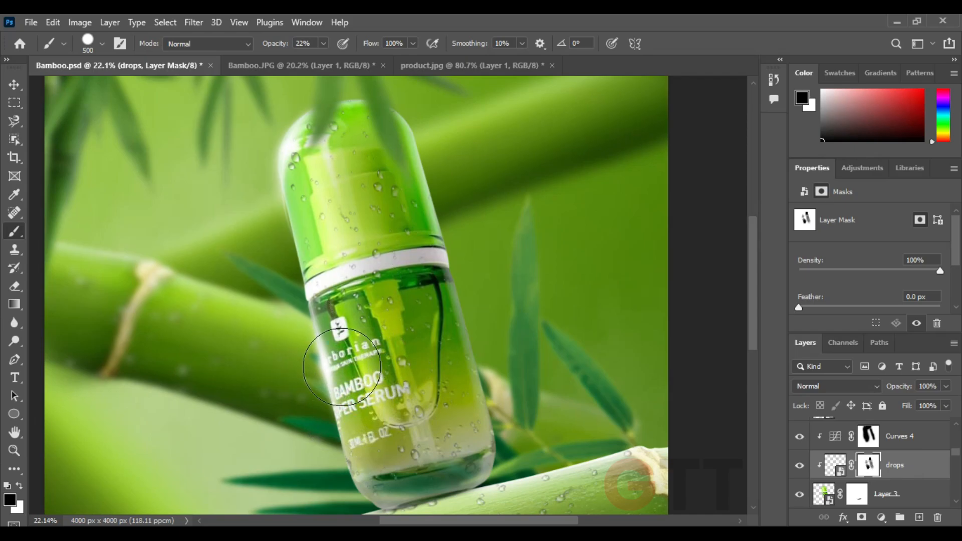
{"action": "left_click_drag", "start_coordinate": [387, 379], "coordinate": [314, 165]}
{"action": "mouse_move", "coordinate": [314, 158]}
{"action": "left_mouse_down"}
{"action": "mouse_move", "coordinate": [367, 195]}
{"action": "mouse_move", "coordinate": [374, 275]}
{"action": "left_mouse_up"}
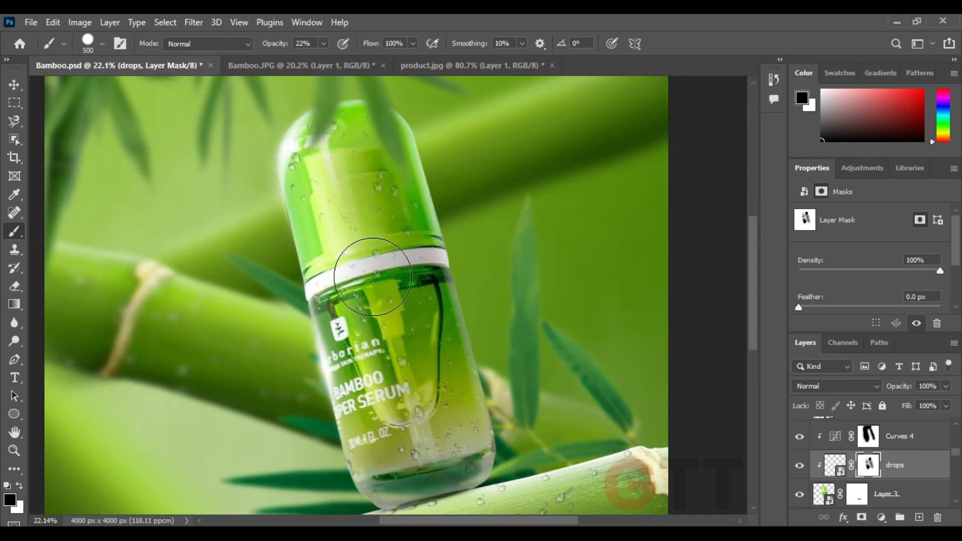
Step: Open the Camera Raw Filter on the flattened Bamboo.jpg and set Exposure to -0.40, Contrast to +23, Highlights to +53 and Shadows to -44
{"action": "scroll", "coordinate": [387, 295], "scroll_direction": "down", "scroll_amount": 3}
{"action": "scroll", "coordinate": [307, 275], "scroll_direction": "down", "scroll_amount": 2}
{"action": "left_click", "coordinate": [14, 84]}
{"action": "left_click", "coordinate": [112, 149]}
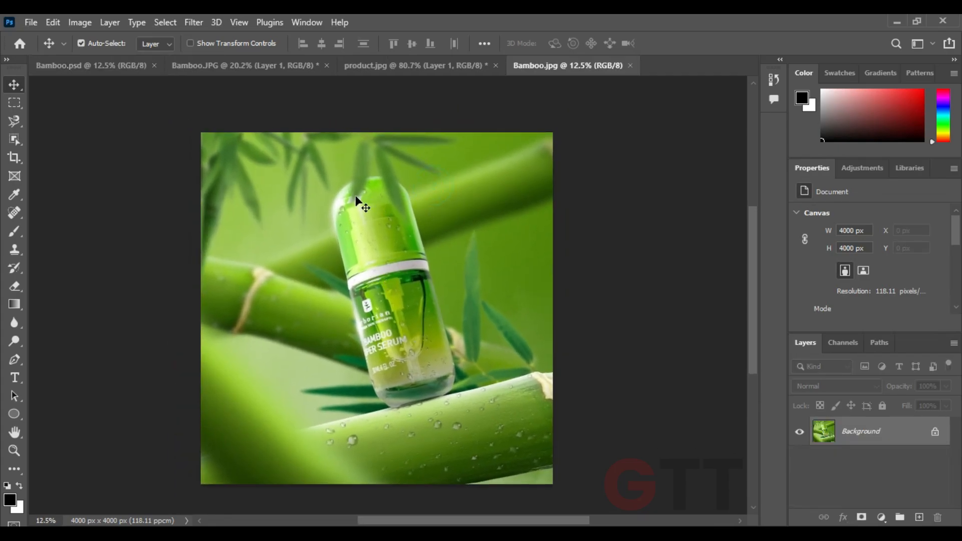
{"action": "left_click", "coordinate": [193, 18]}
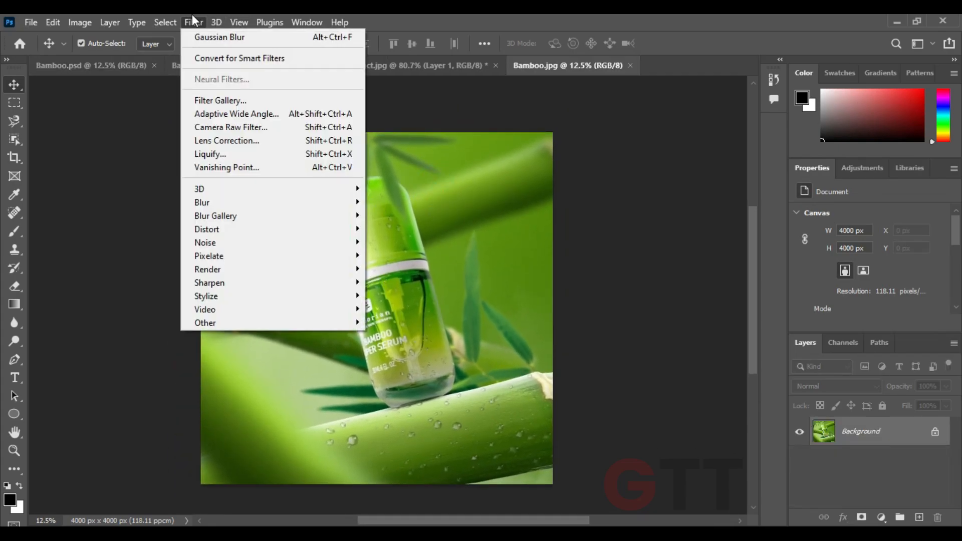
{"action": "left_click", "coordinate": [215, 127]}
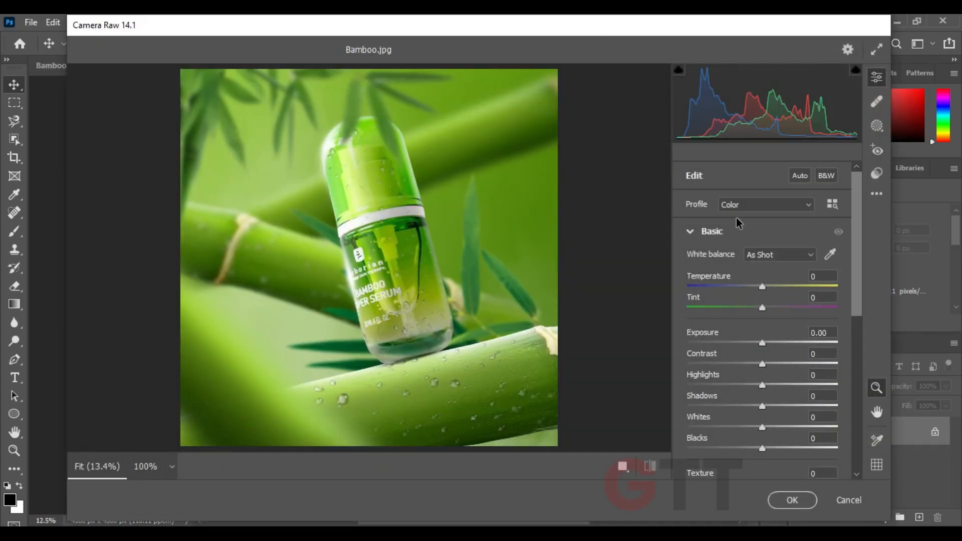
{"action": "scroll", "coordinate": [736, 218], "scroll_direction": "down", "scroll_amount": 1}
{"action": "left_click_drag", "start_coordinate": [762, 311], "coordinate": [726, 375]}
{"action": "scroll", "coordinate": [753, 364], "scroll_direction": "down", "scroll_amount": 1}
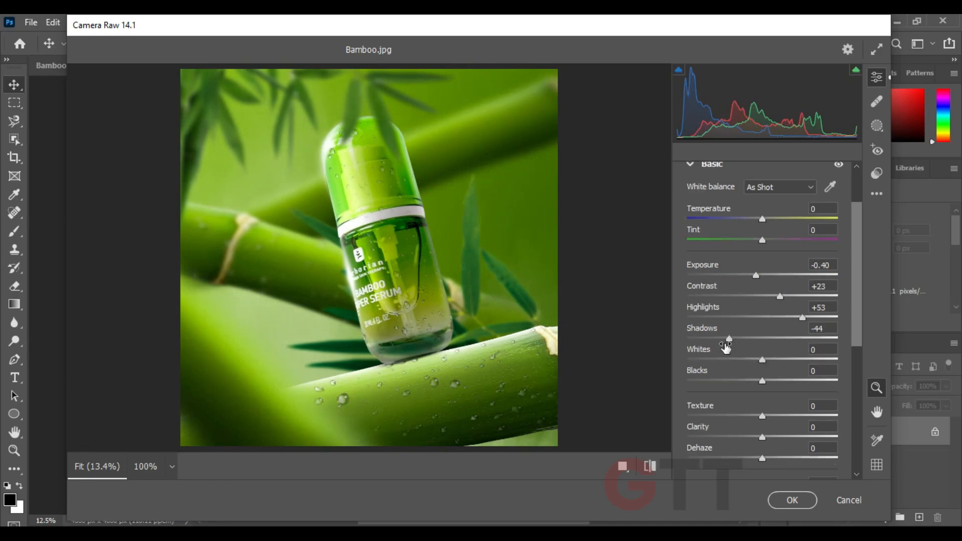
Step: Set Whites to +7, Blacks to +39, Texture to -21 and Clarity to +31, and raise Vibrance to about +17
{"action": "left_click_drag", "start_coordinate": [764, 365], "coordinate": [761, 419]}
{"action": "scroll", "coordinate": [774, 390], "scroll_direction": "down", "scroll_amount": 1}
{"action": "scroll", "coordinate": [771, 379], "scroll_direction": "down", "scroll_amount": 3}
{"action": "scroll", "coordinate": [770, 381], "scroll_direction": "up", "scroll_amount": 2}
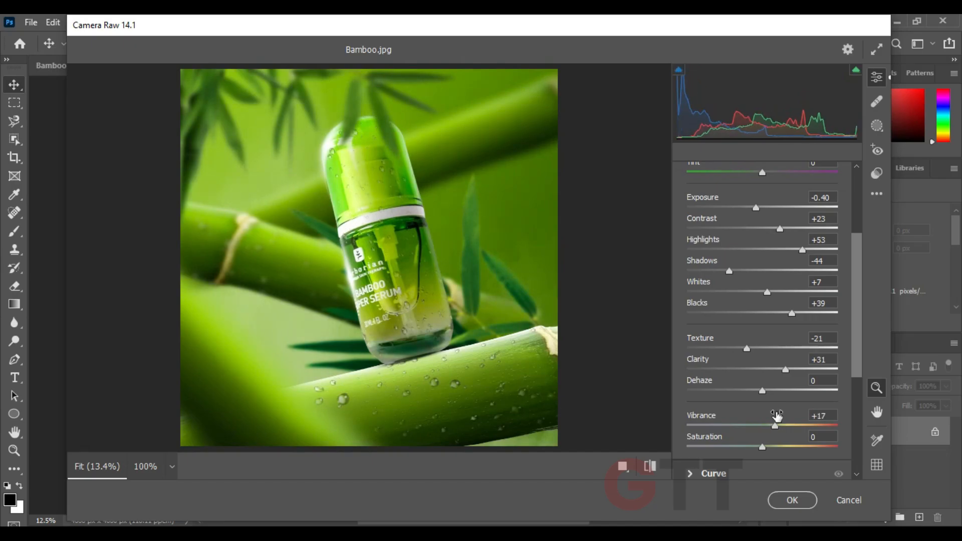
{"action": "left_click_drag", "start_coordinate": [776, 429], "coordinate": [778, 428]}
Step: Set Temperature to -2 and Exposure to -0.35, and apply the Camera Raw adjustments to the image
{"action": "scroll", "coordinate": [757, 330], "scroll_direction": "up", "scroll_amount": 3}
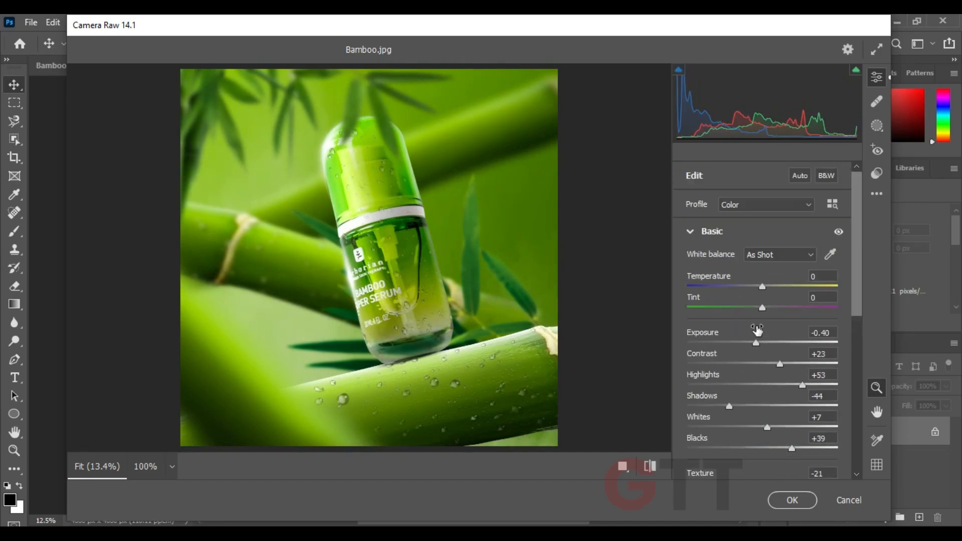
{"action": "mouse_move", "coordinate": [762, 289]}
{"action": "left_mouse_down"}
{"action": "mouse_move", "coordinate": [737, 309]}
{"action": "mouse_move", "coordinate": [761, 309]}
{"action": "mouse_move", "coordinate": [752, 288]}
{"action": "mouse_move", "coordinate": [760, 290]}
{"action": "left_mouse_up"}
{"action": "left_click", "coordinate": [761, 309]}
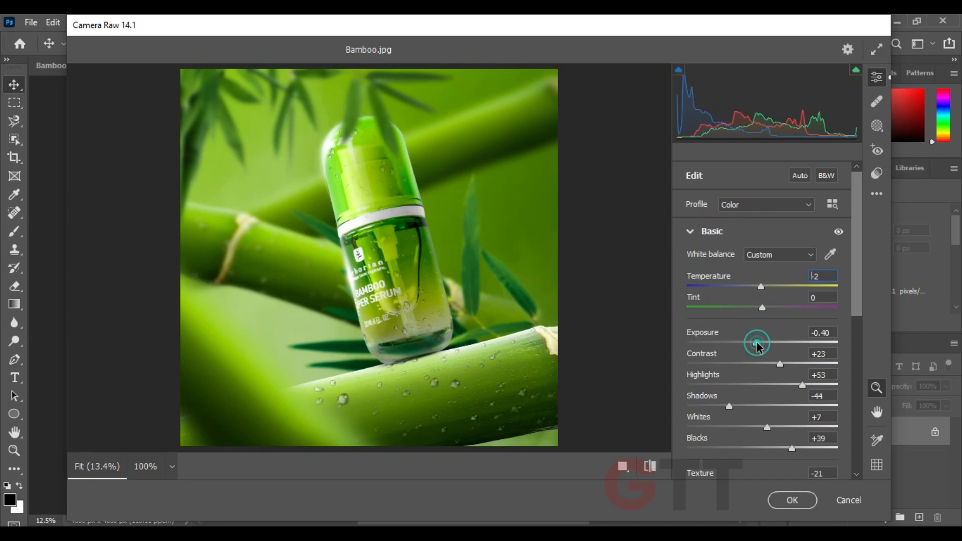
{"action": "left_click_drag", "start_coordinate": [756, 343], "coordinate": [758, 343]}
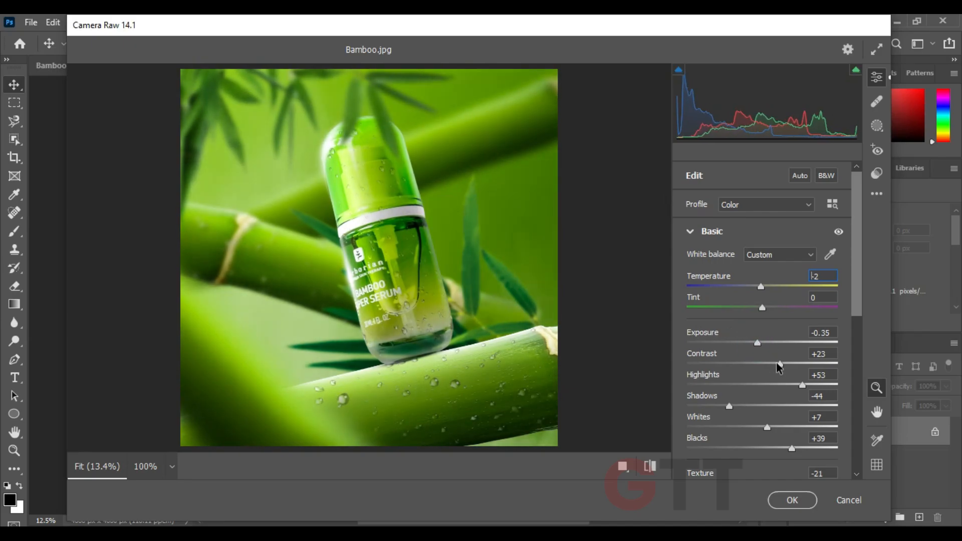
{"action": "left_click", "coordinate": [792, 499]}
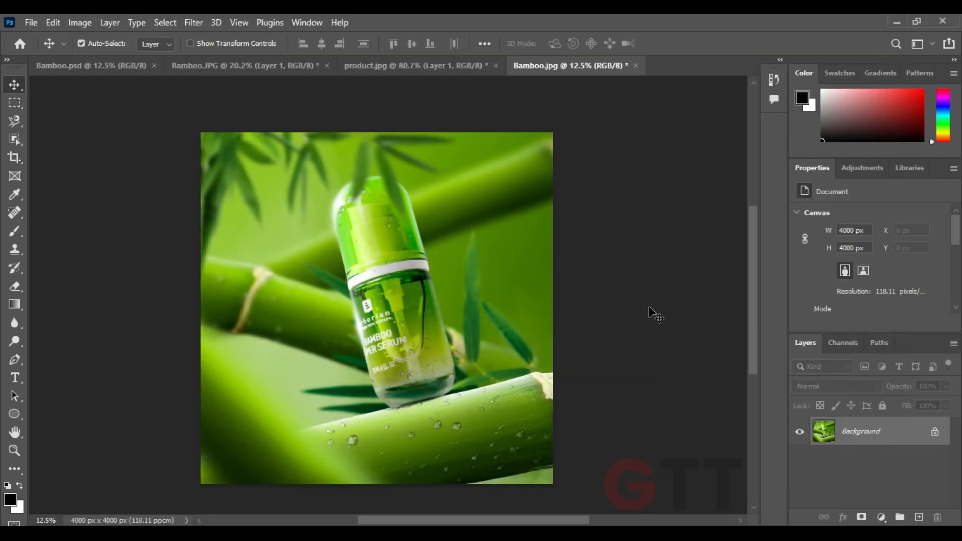